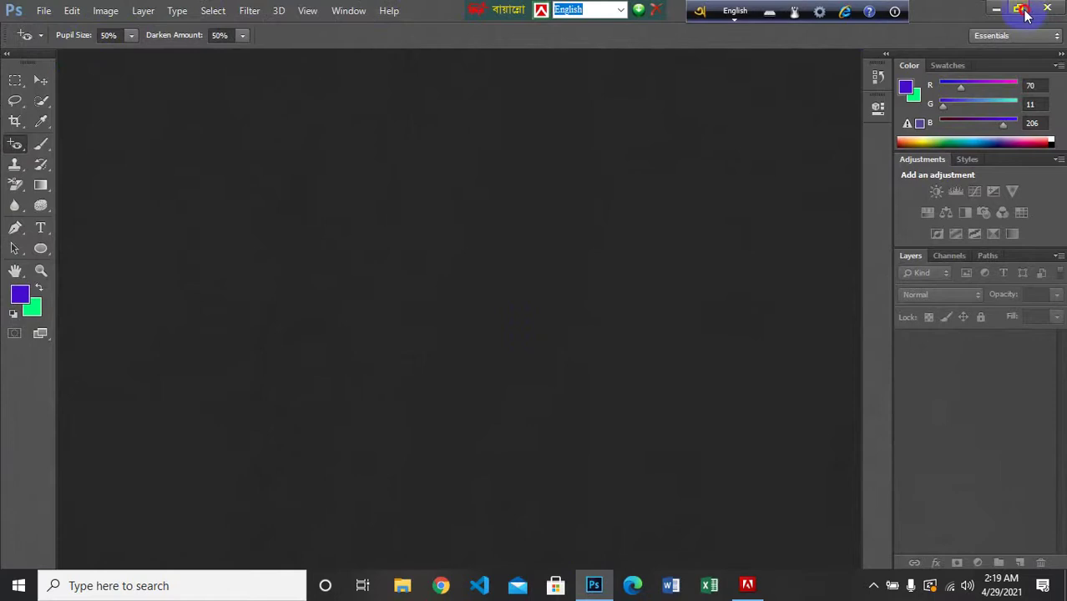
Restore the maximized program window, move it slightly inward and enlarge it to cover almost the whole desktop
left_click(1020, 9)
mouse_move(440, 15)
left_mouse_down()
mouse_move(500, 36)
mouse_move(442, 12)
left_mouse_up()
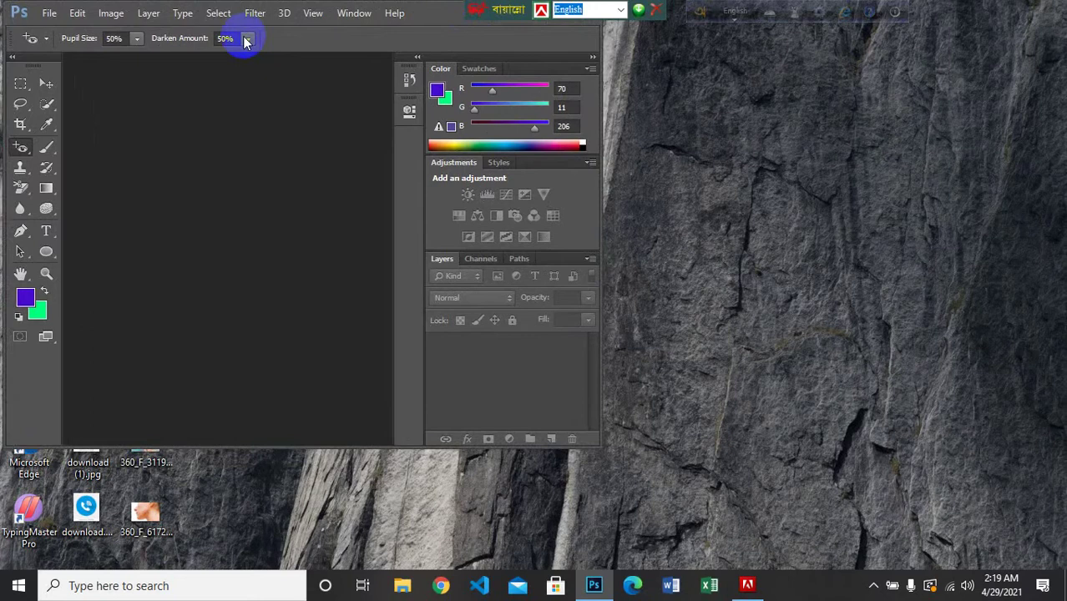
left_click_drag(432, 15, 461, 17)
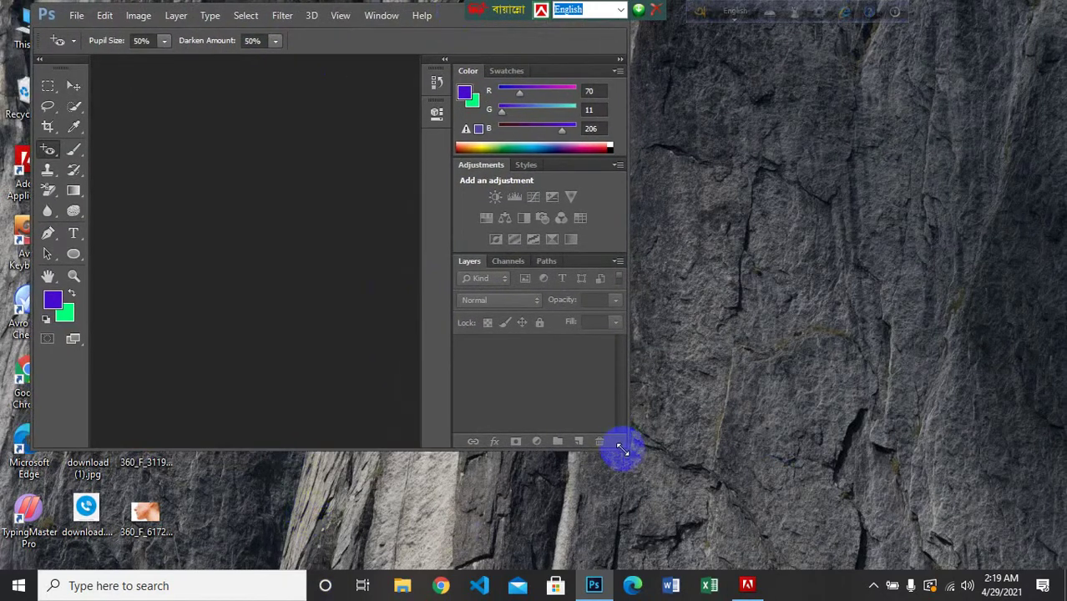
left_click_drag(622, 449, 1059, 600)
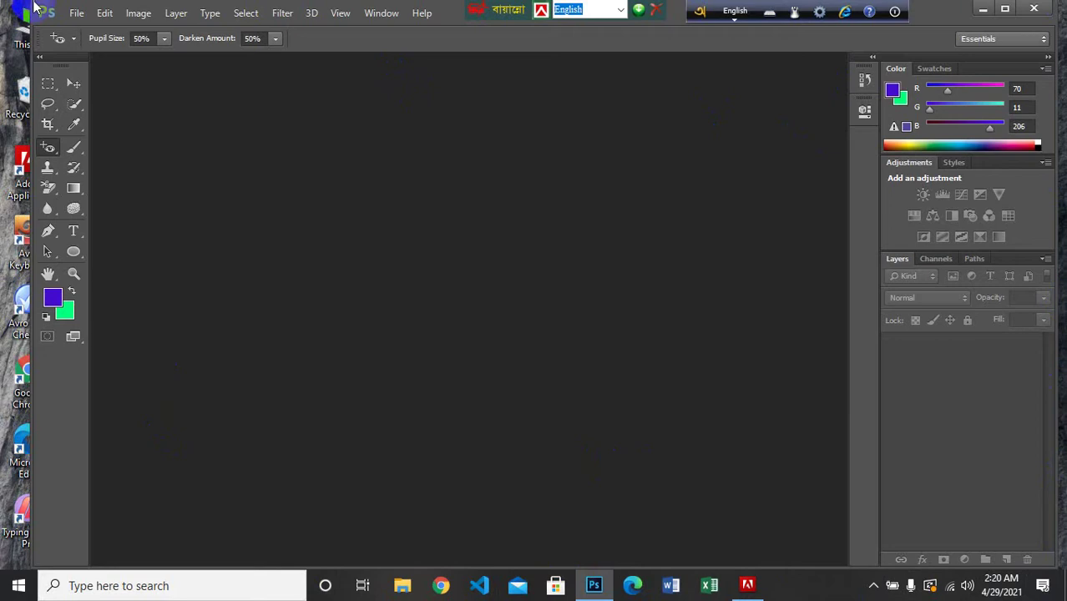
left_click(1064, 34)
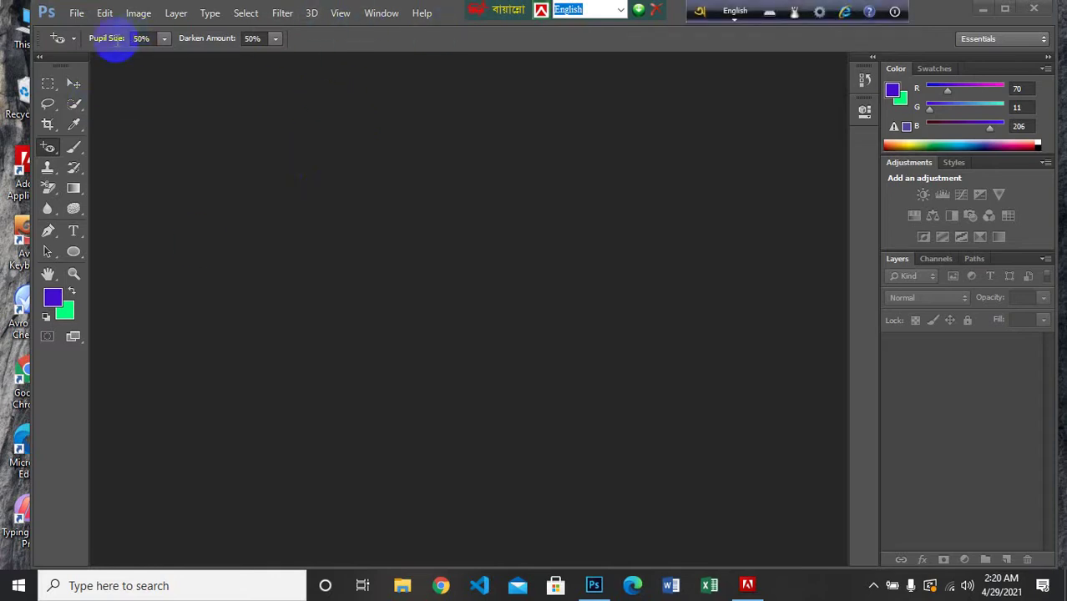
Create a new A4 document, 210 × 297 mm at 300 pixels/inch, in 16-bit CMYK color with a white background
left_click(71, 17)
left_click(60, 31)
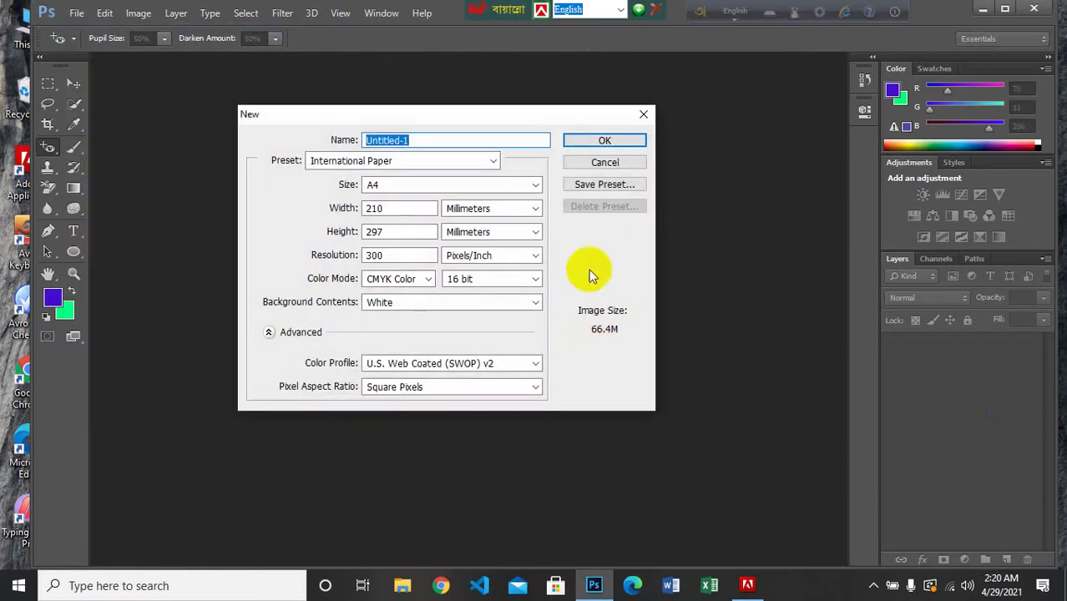
left_click(600, 144)
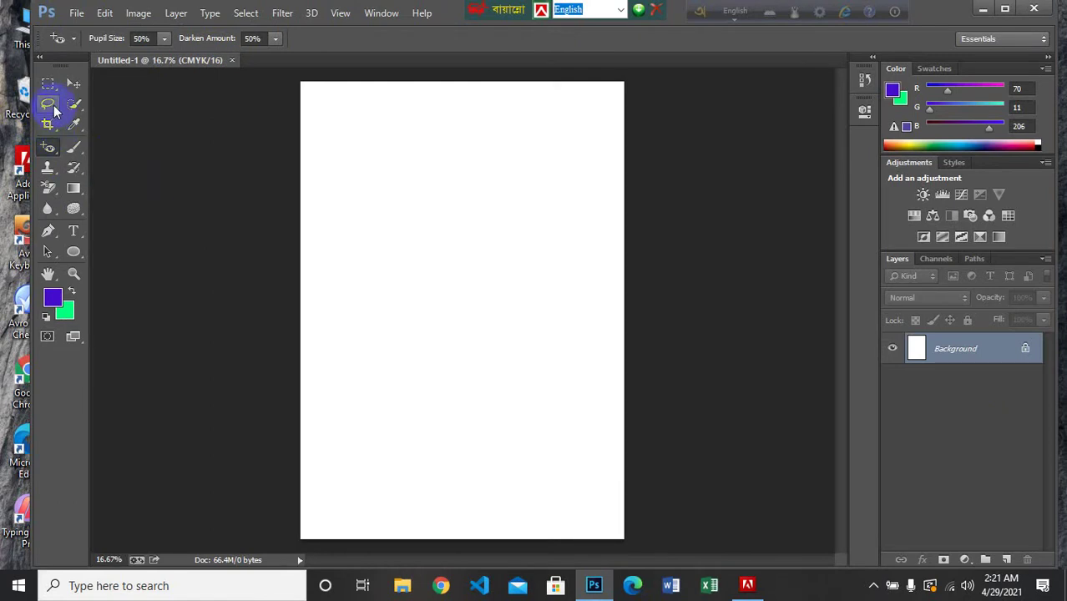
Draw a freehand selection with the Lasso Tool, replacing it with a wavy band across the upper half of the page
left_click(51, 107)
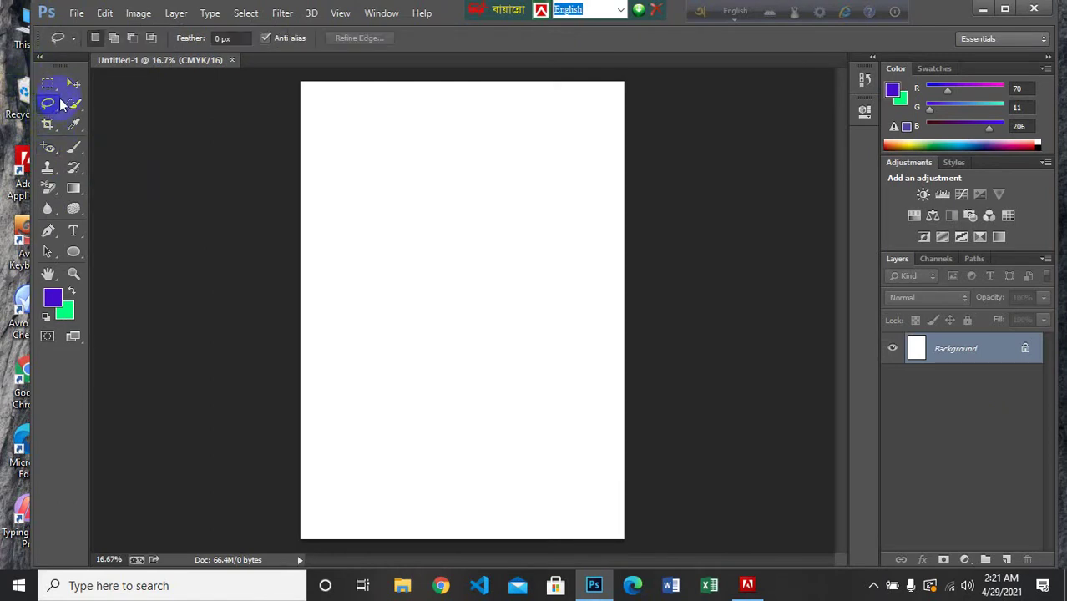
right_click(47, 104)
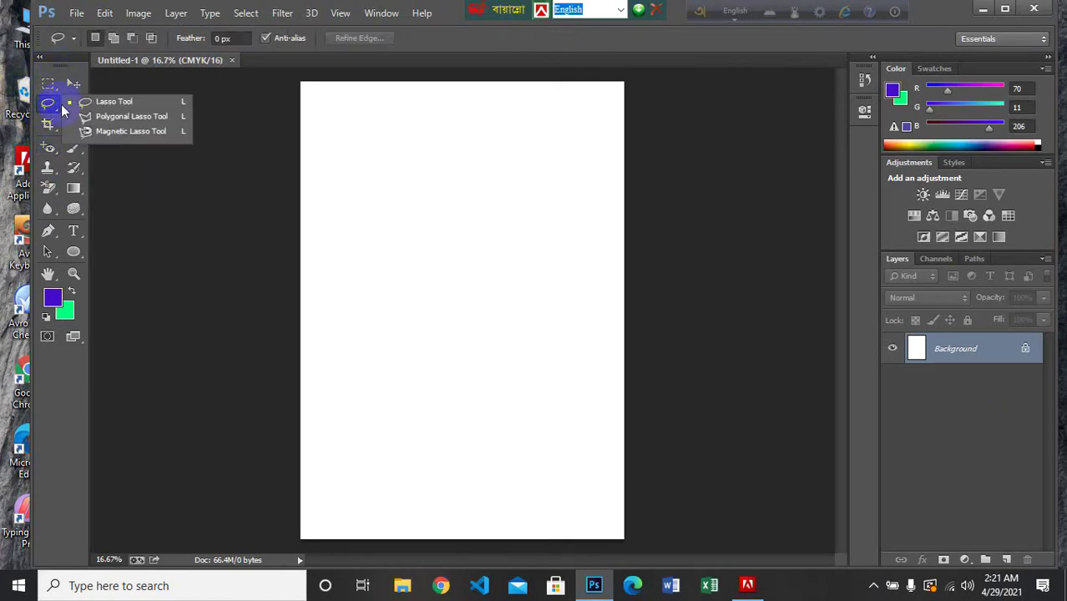
left_click(123, 103)
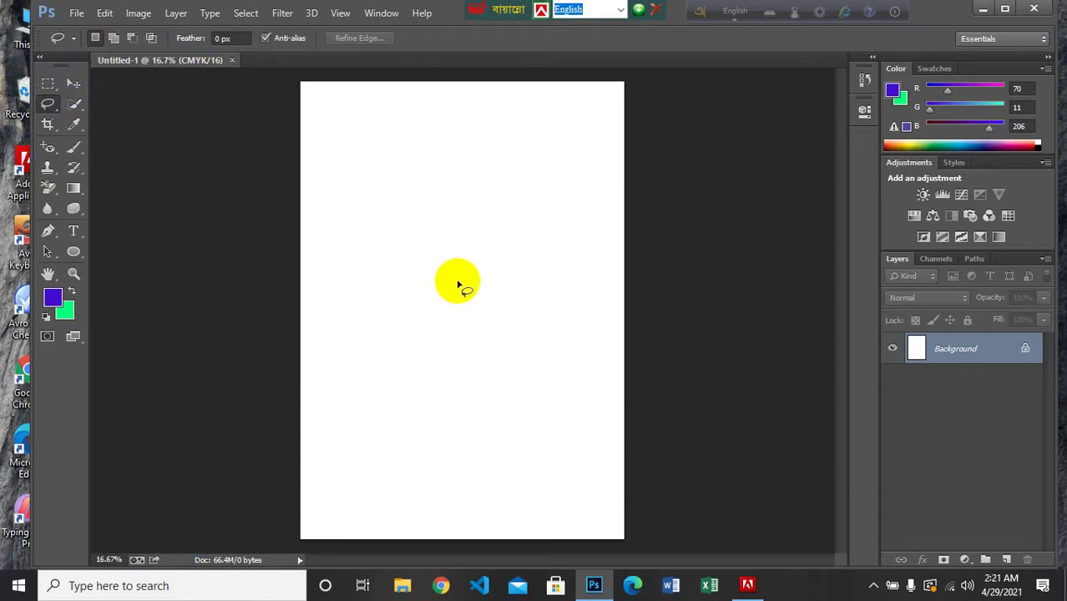
mouse_move(235, 327)
left_mouse_down()
mouse_move(307, 304)
mouse_move(368, 323)
mouse_move(400, 299)
mouse_move(439, 293)
mouse_move(487, 330)
mouse_move(563, 303)
mouse_move(712, 318)
mouse_move(610, 334)
mouse_move(612, 439)
mouse_move(495, 394)
mouse_move(300, 389)
mouse_move(284, 371)
mouse_move(298, 314)
left_mouse_up()
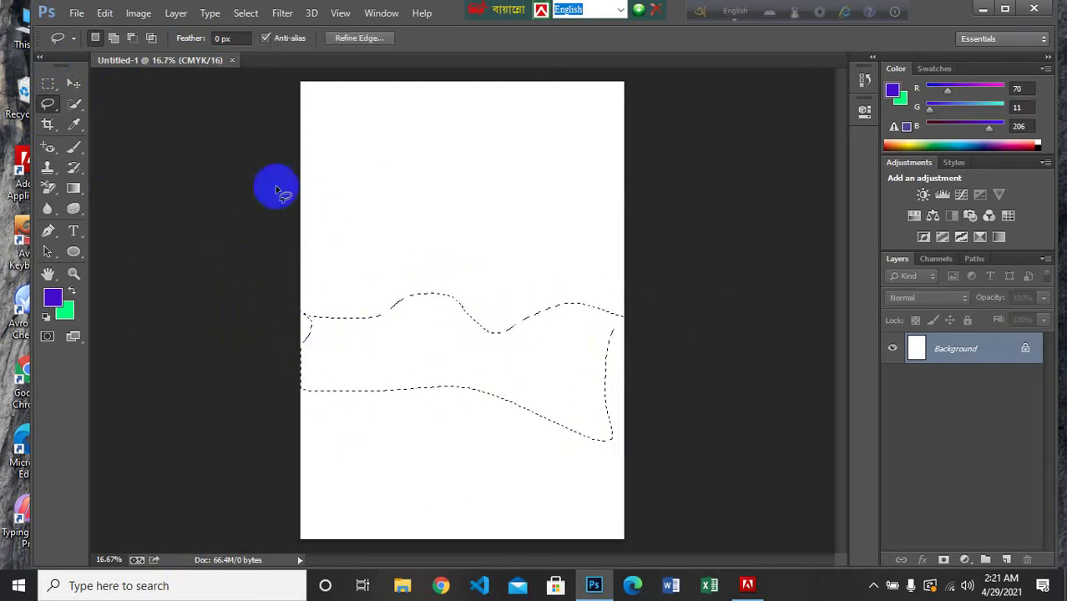
mouse_move(288, 177)
left_mouse_down()
mouse_move(410, 195)
mouse_move(436, 178)
mouse_move(486, 191)
mouse_move(535, 185)
mouse_move(585, 154)
mouse_move(637, 183)
mouse_move(684, 179)
mouse_move(655, 244)
mouse_move(529, 288)
mouse_move(304, 278)
mouse_move(255, 227)
mouse_move(290, 172)
left_mouse_up()
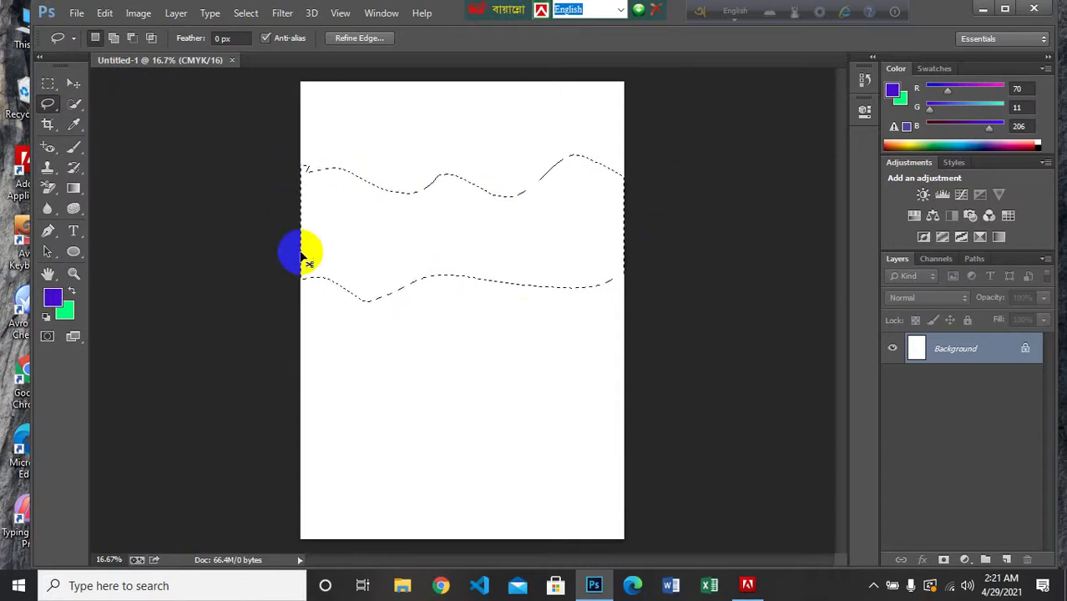
Fill the wavy band selection with the violet foreground color and refill it with the green background color
key("ctrl+BackSpace")
key("alt+BackSpace")
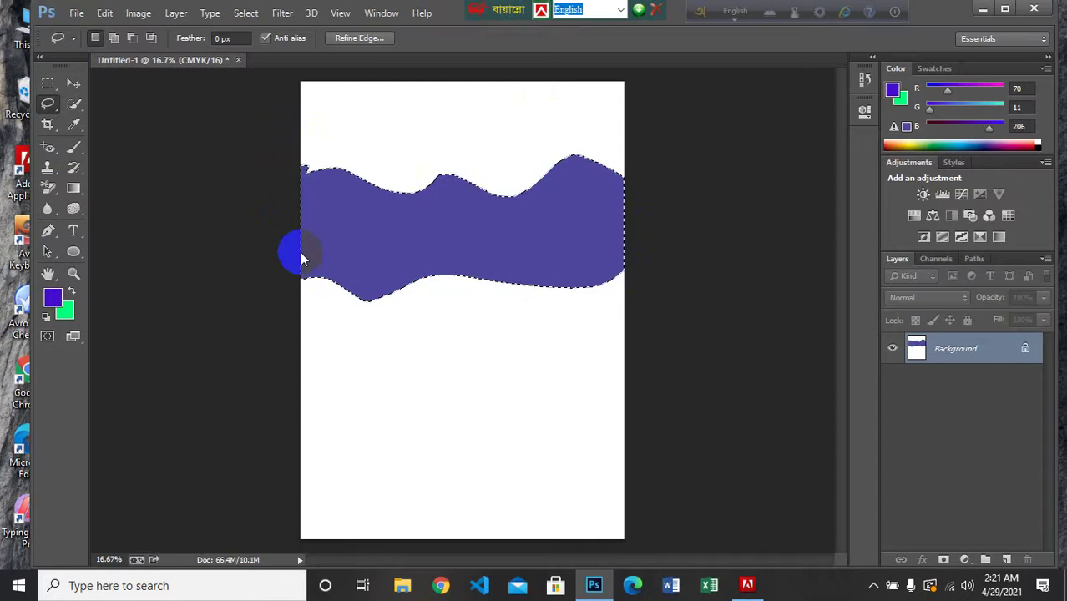
key("ctrl+BackSpace")
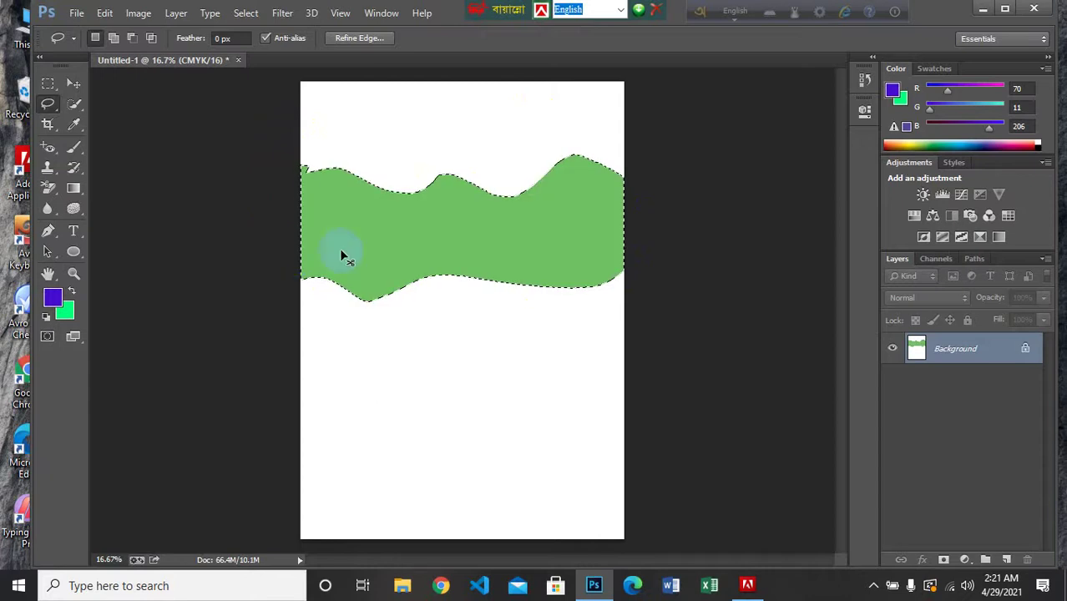
Undo the fills on the wavy band and deselect it
key("ctrl+alt+z")
key("ctrl+alt+z")
key("ctrl+alt+z")
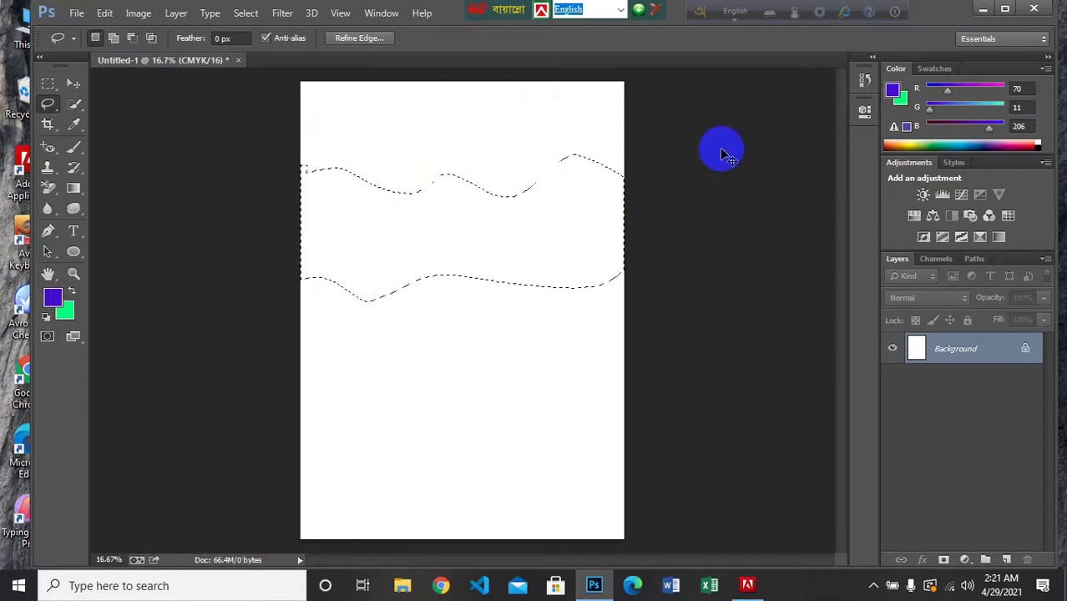
key("ctrl+d")
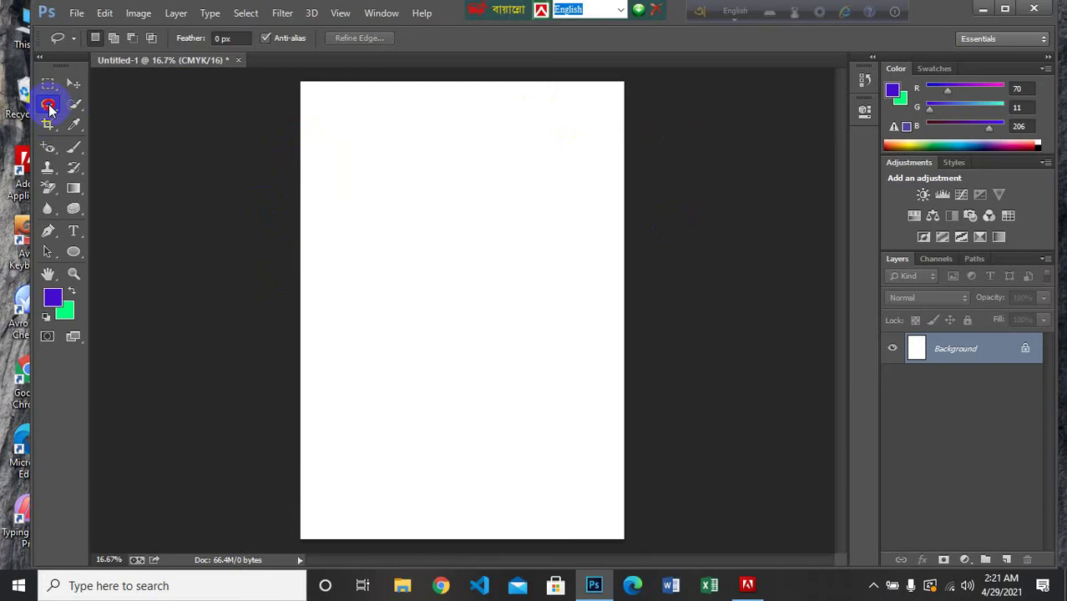
Draw a triangular selection with the Polygonal Lasso Tool, replacing it with a second triangle slightly lower on the page
right_click(49, 106)
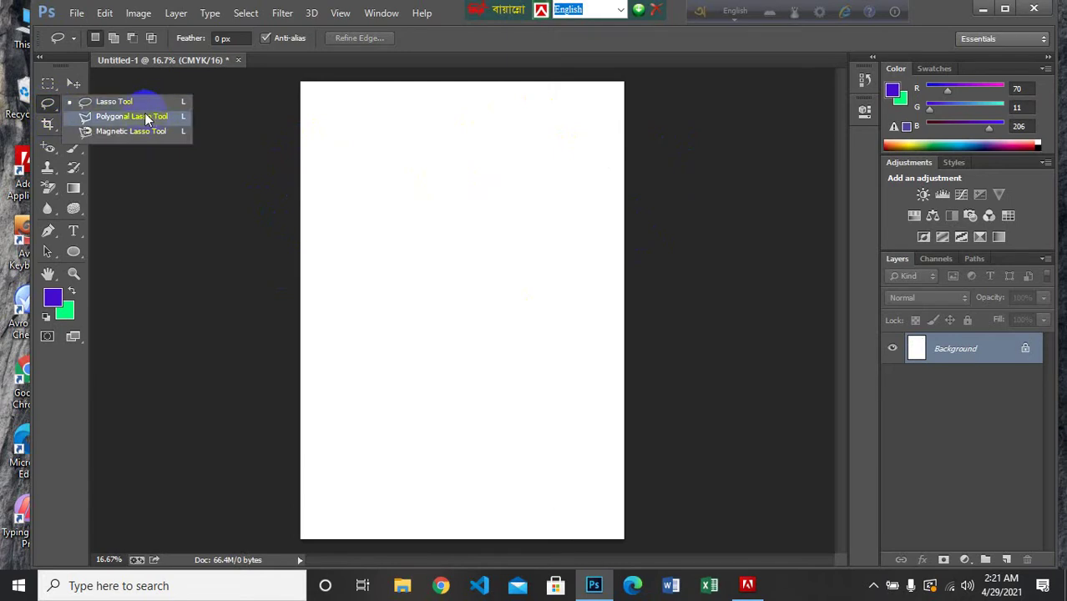
left_click(146, 119)
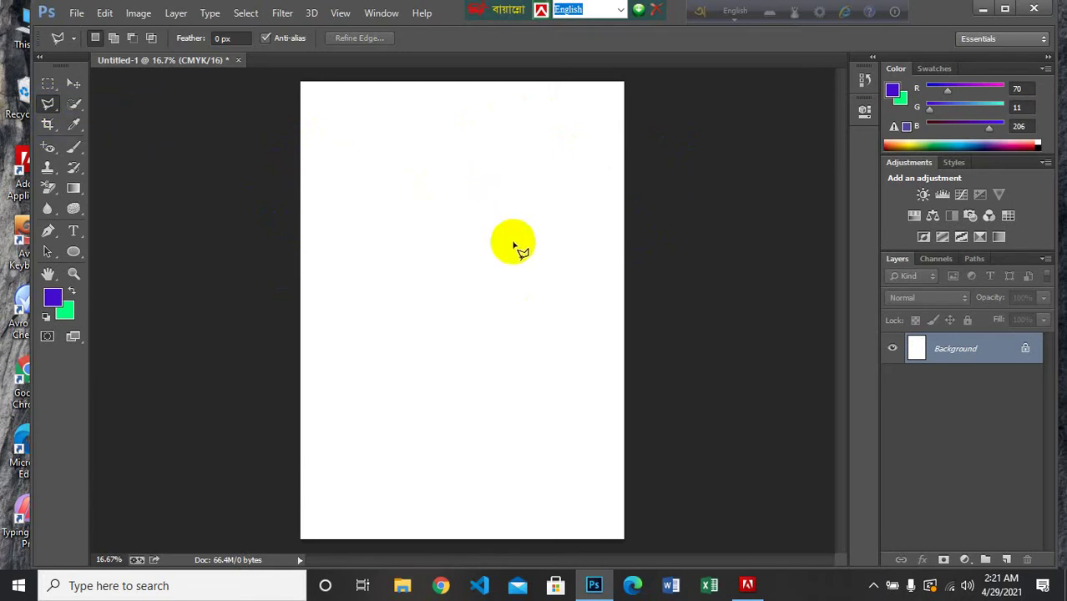
left_click(451, 194)
left_click(355, 365)
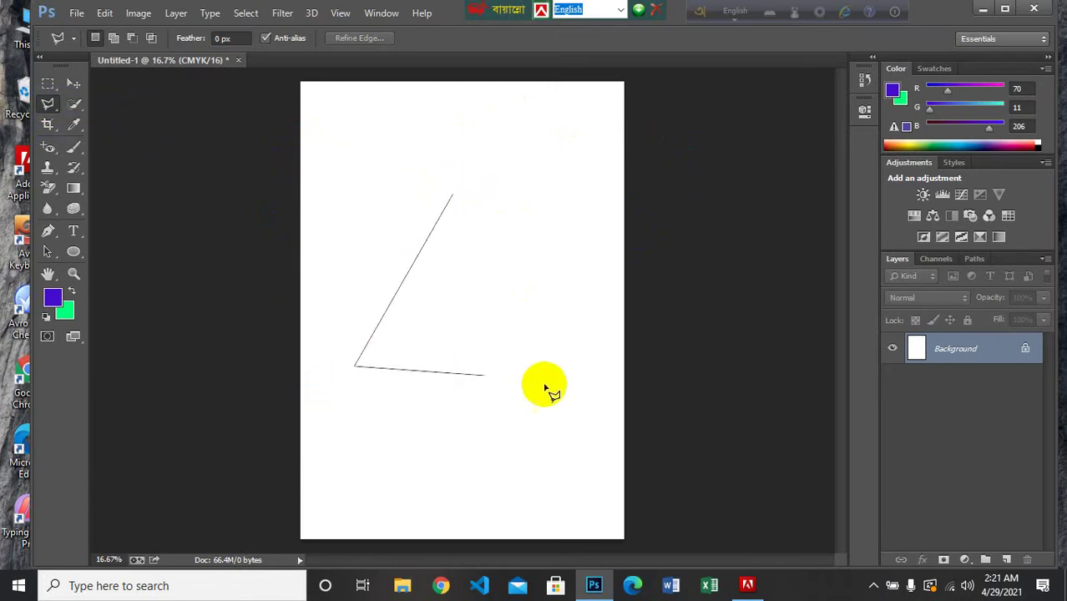
left_click(585, 342)
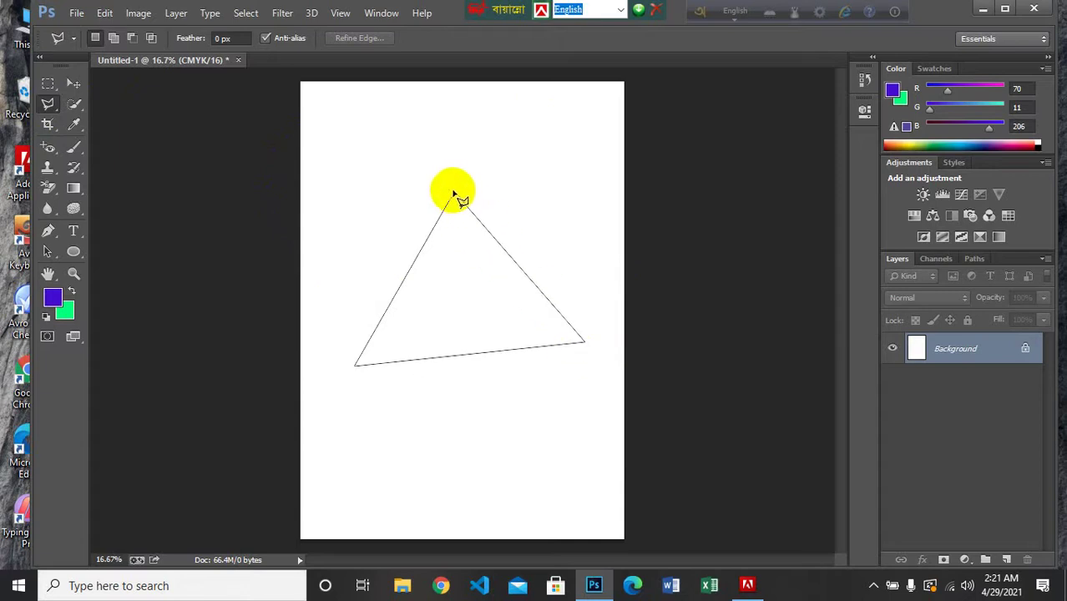
left_click(452, 195)
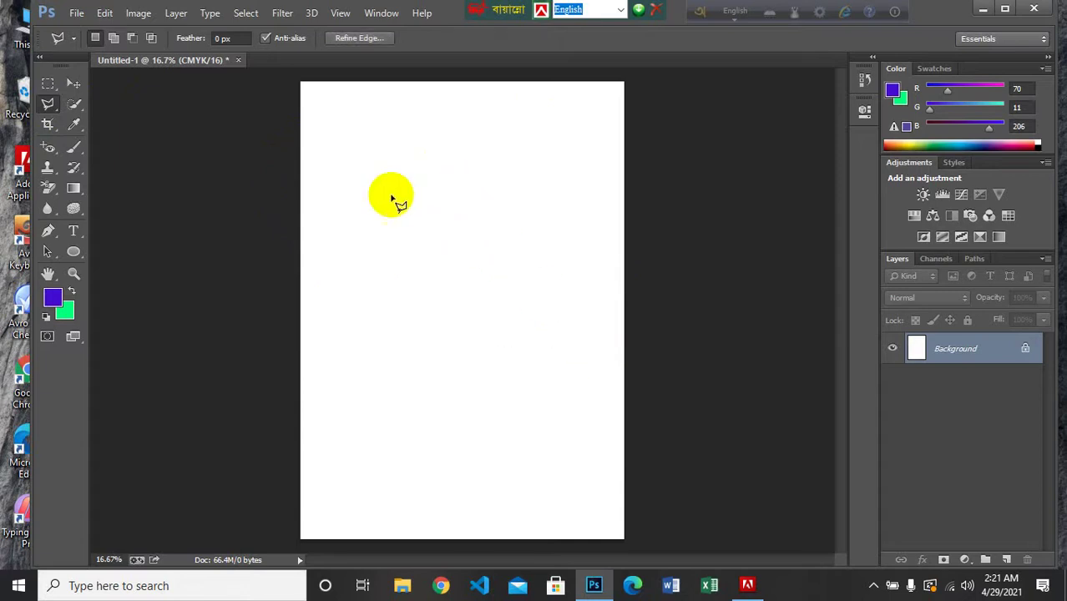
left_click(410, 232)
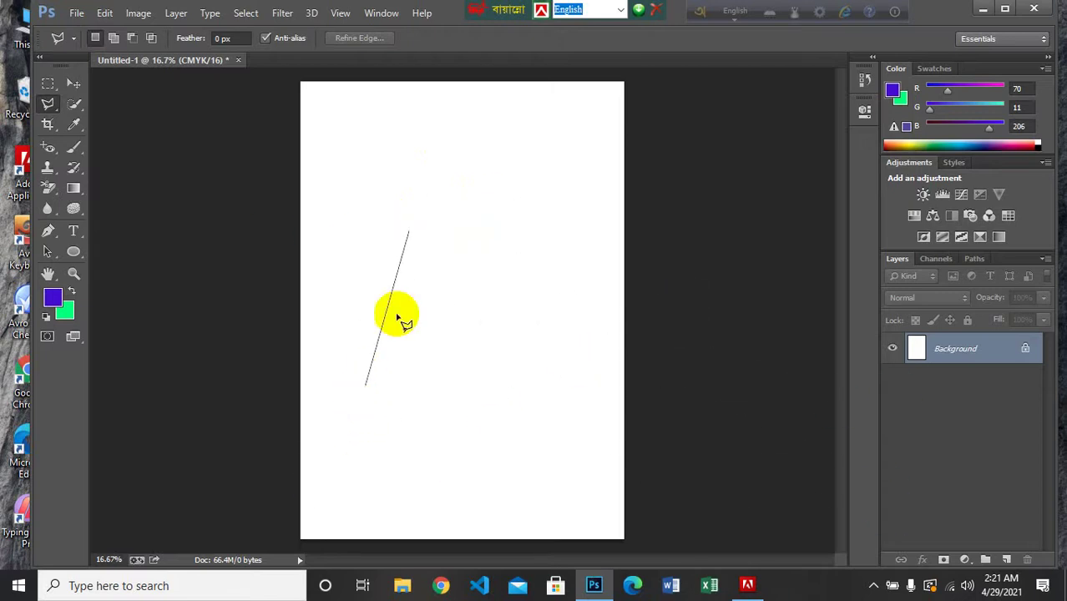
left_click(374, 430)
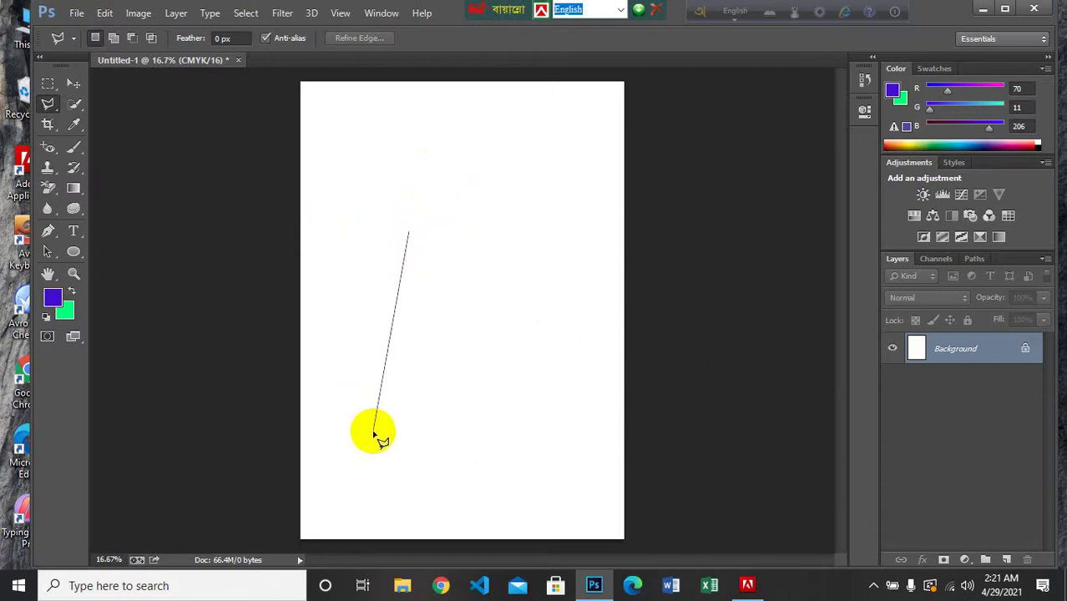
left_click(582, 407)
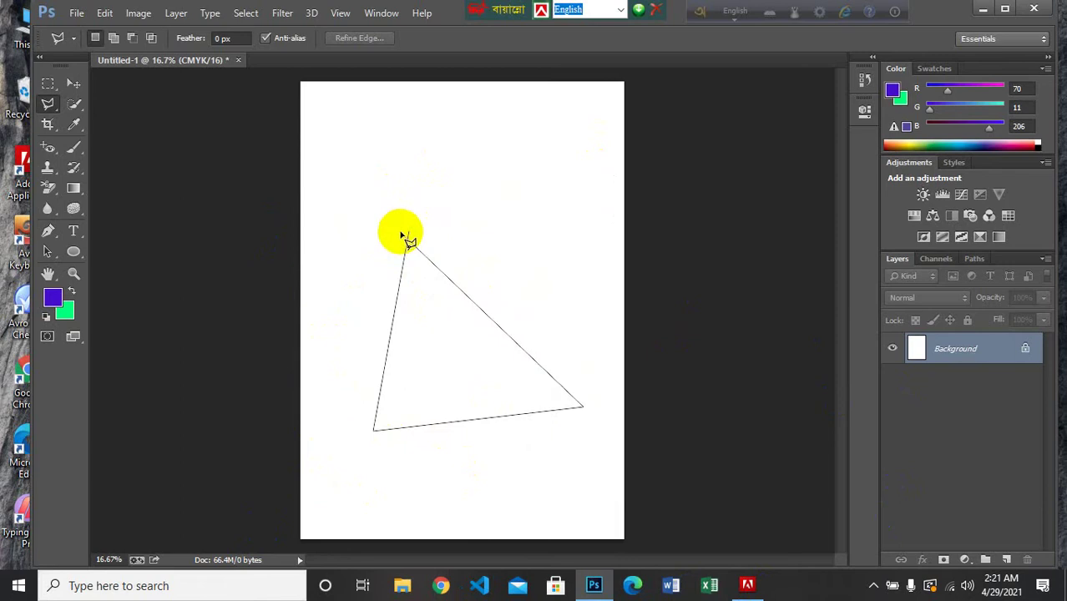
left_click(414, 239)
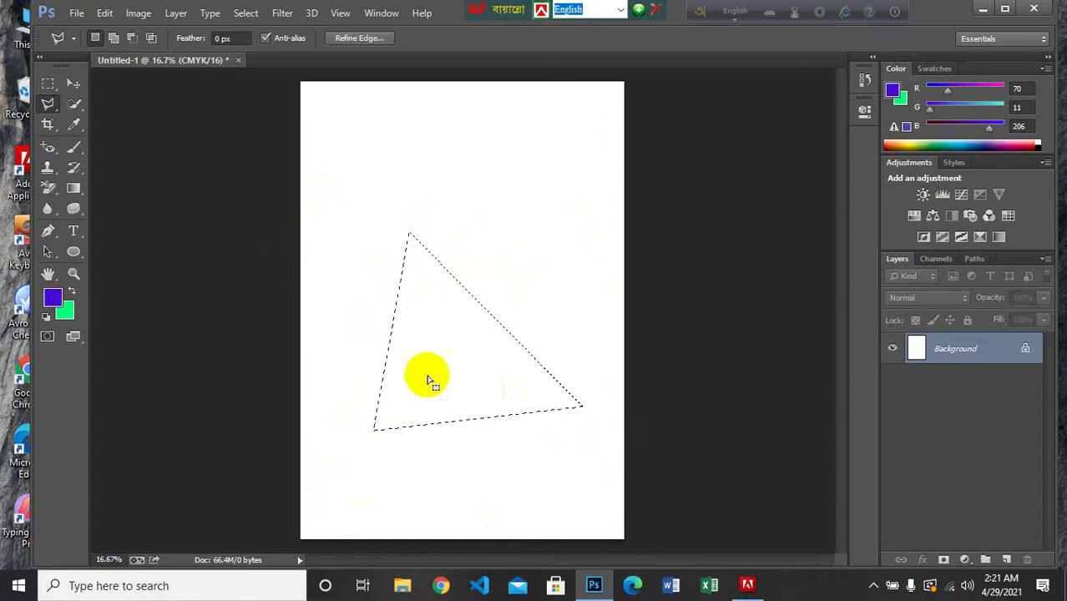
Fill the triangle alternately with the background and foreground colors, ending with the green background color, and deselect it
key("ctrl+BackSpace")
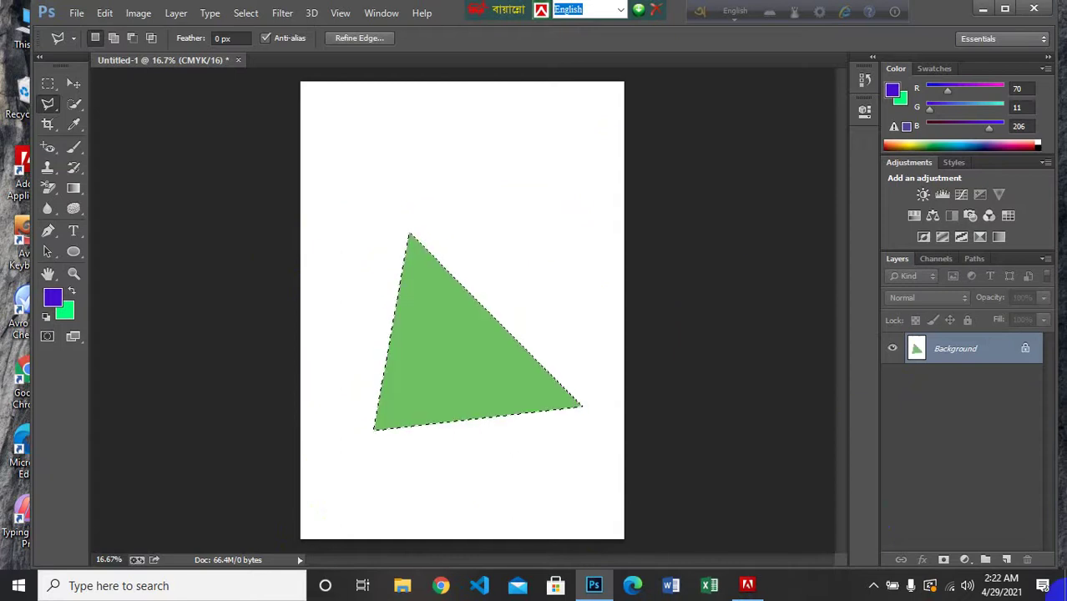
key("alt+BackSpace")
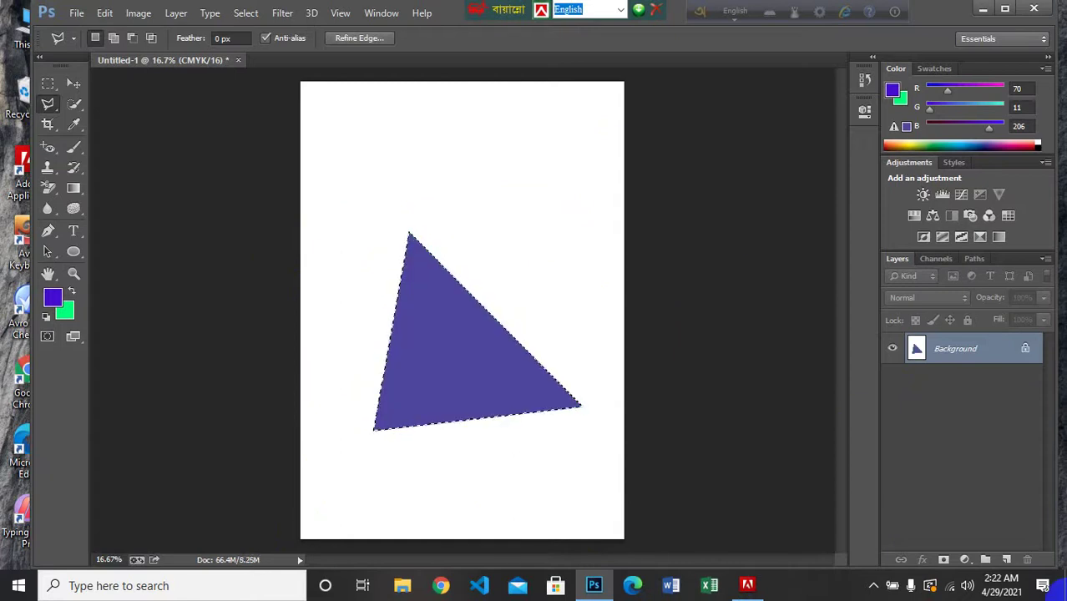
key("ctrl+BackSpace")
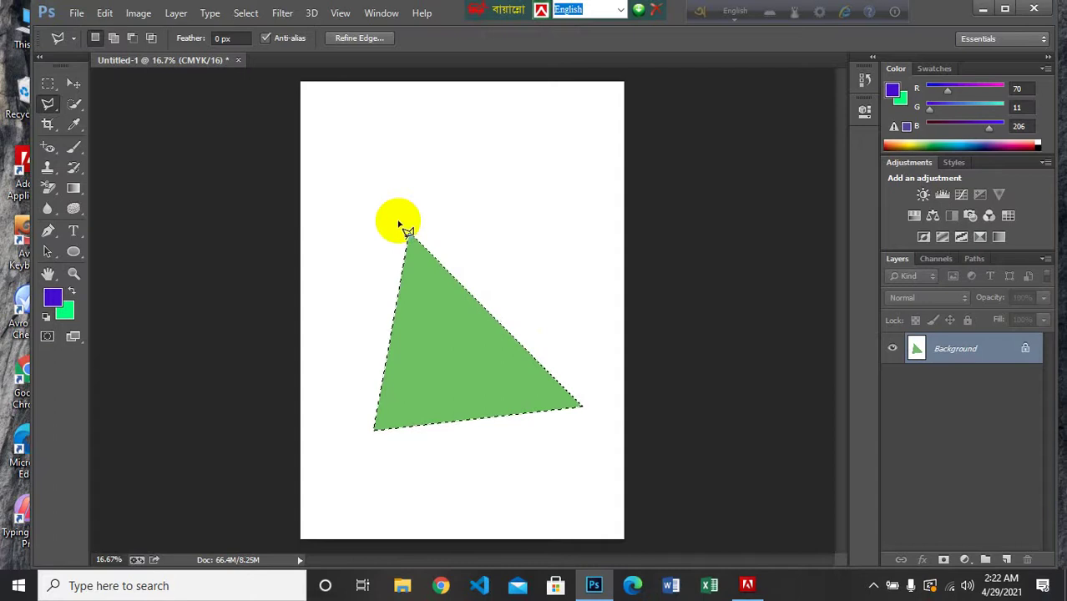
key("ctrl+d")
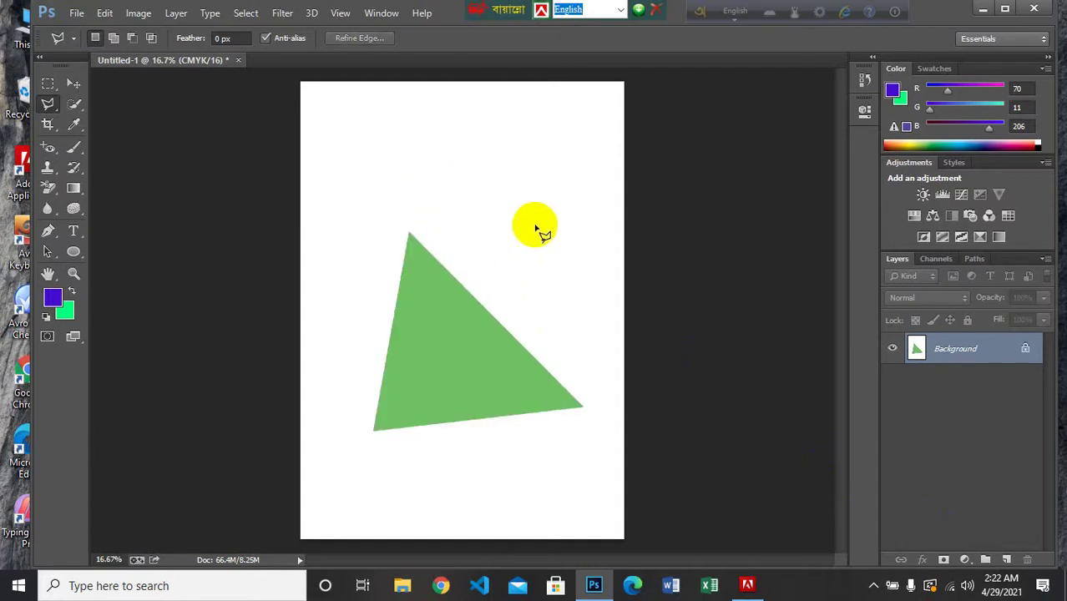
Reselect the green triangle, delete its fill from the page and deselect
scroll(443, 309, "up", 1)
scroll(384, 311, "down", 2)
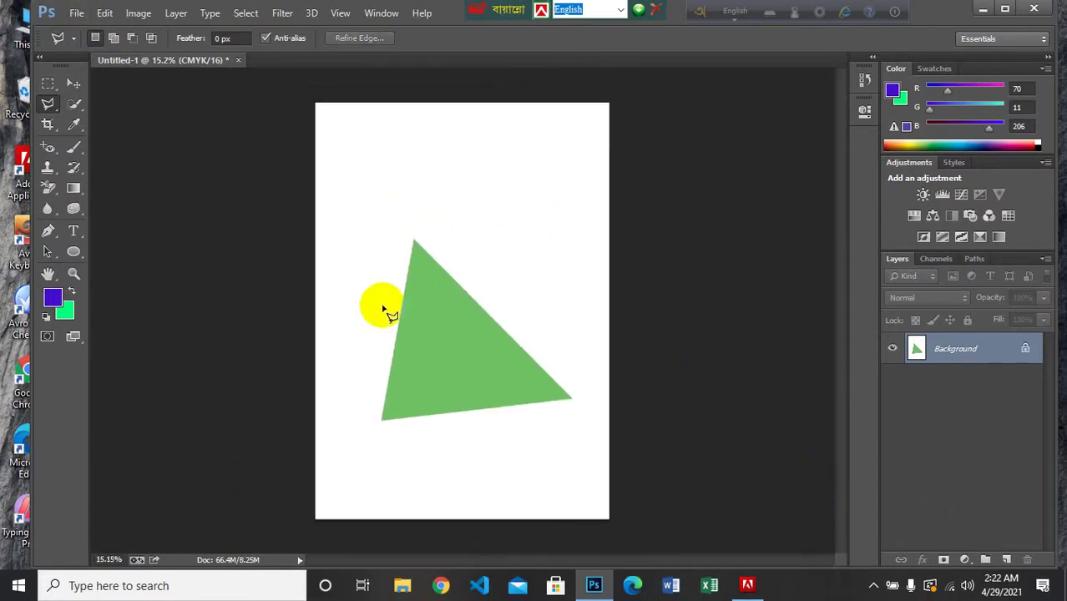
key("ctrl+shift+d")
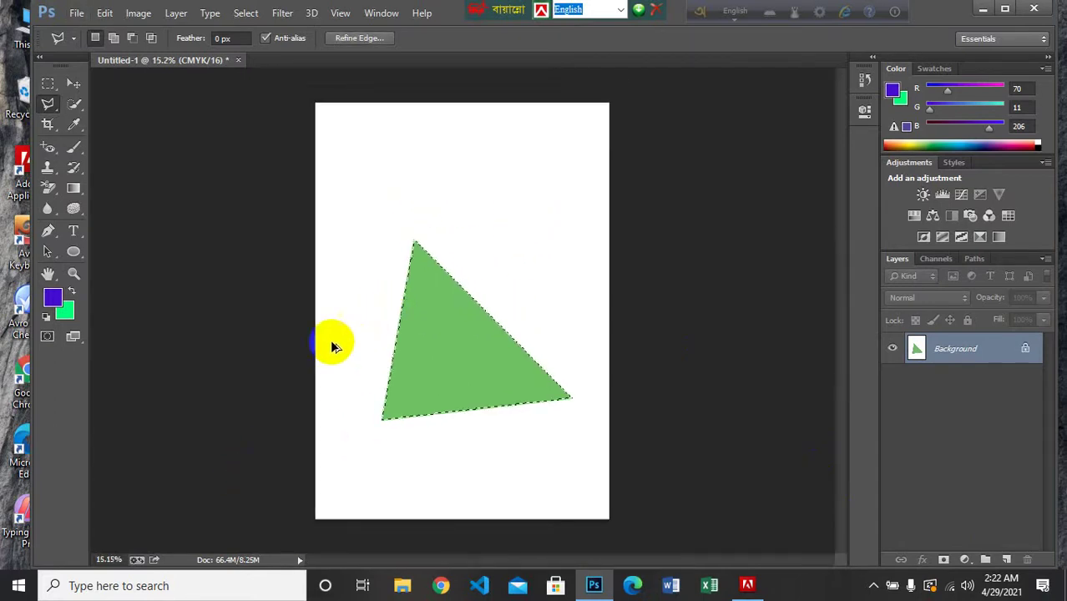
key("Delete")
key("ctrl+d")
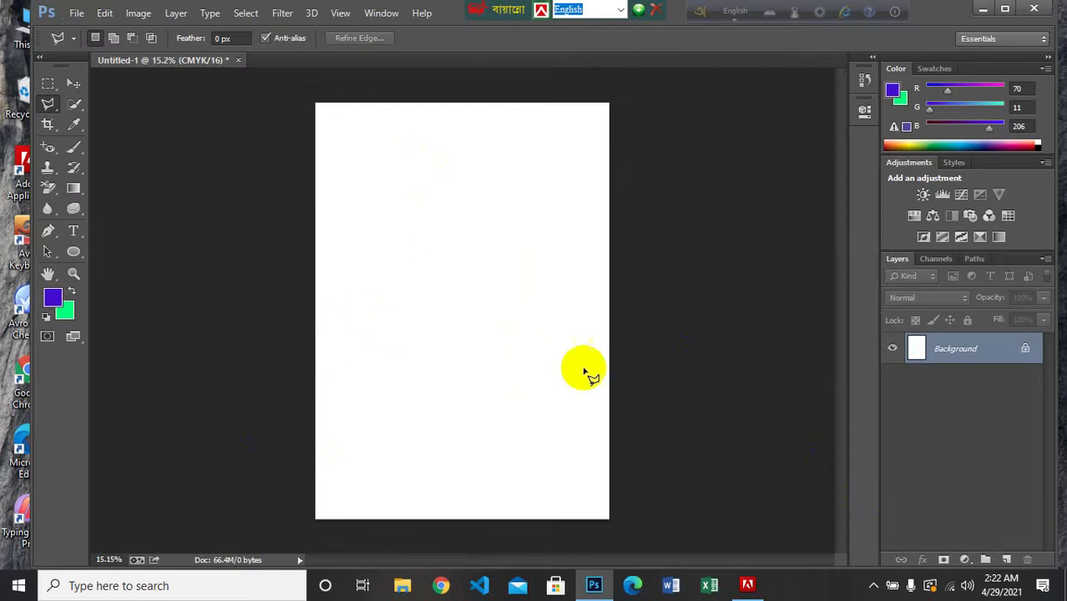
Activate the Magnetic Lasso Tool and open the image beautiful-smiley-woman-25697183.jpg from the Desktop
right_click(50, 106)
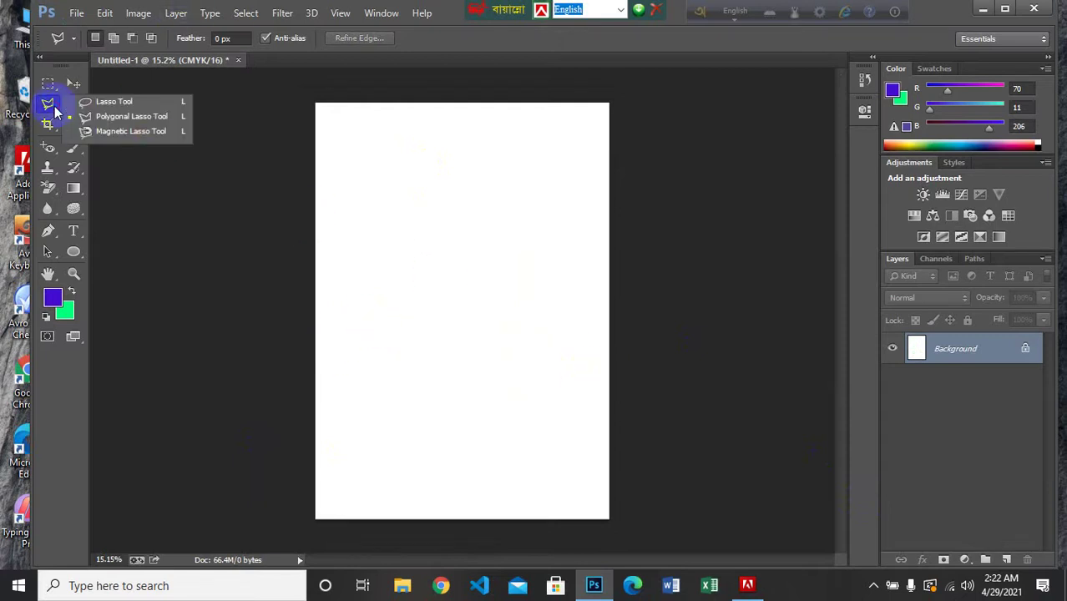
left_click(165, 132)
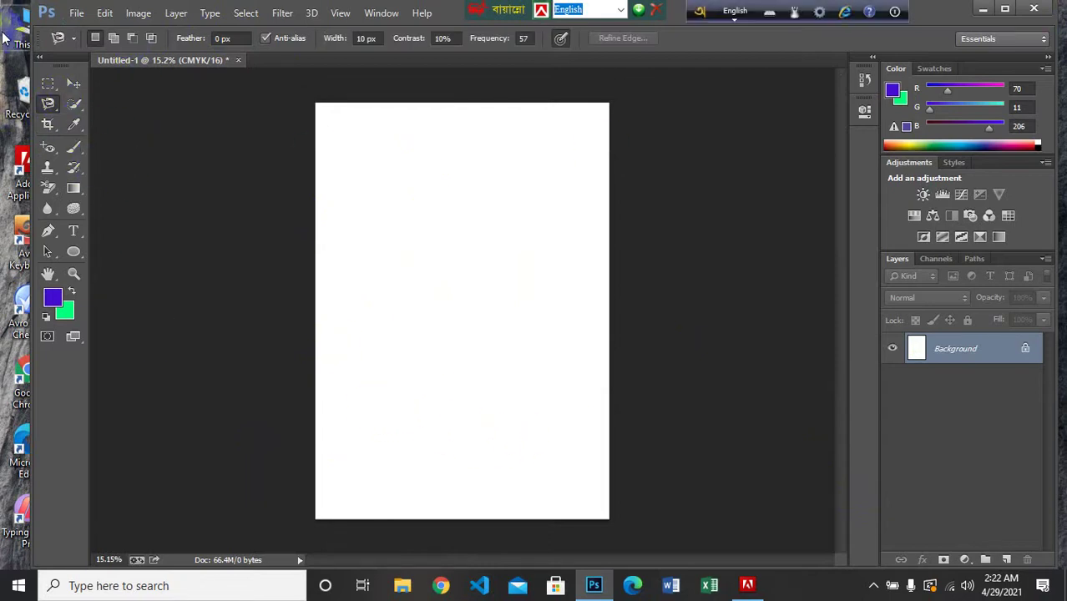
left_click(76, 15)
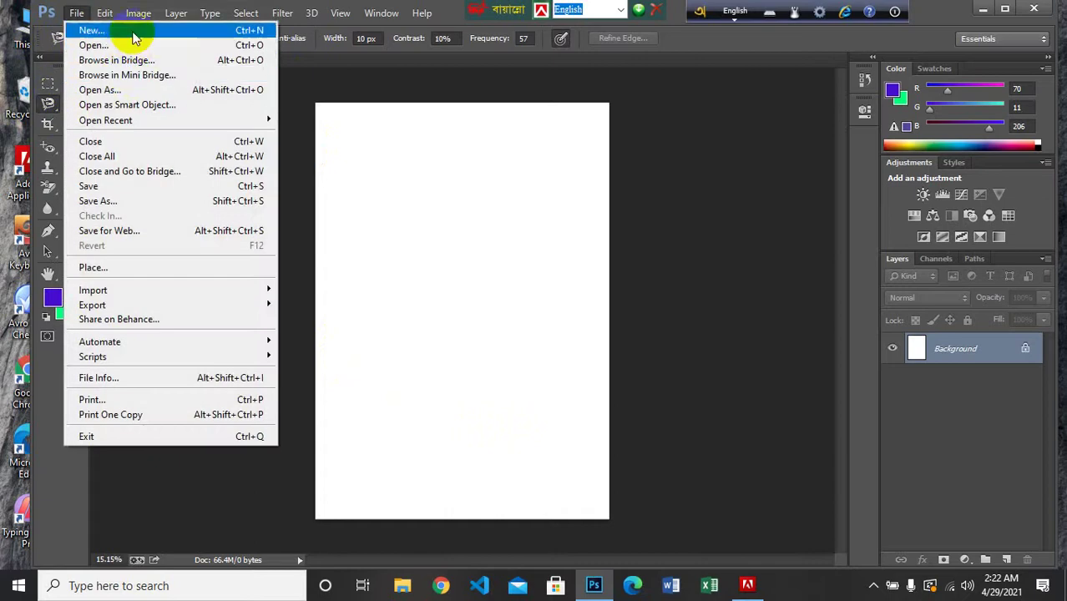
left_click(184, 131)
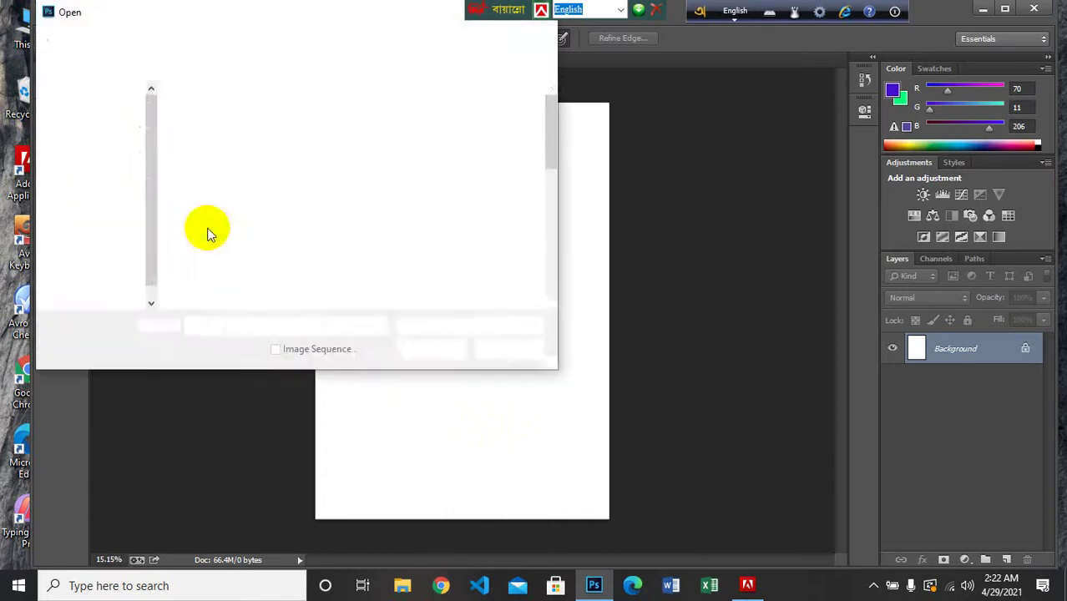
left_click(380, 266)
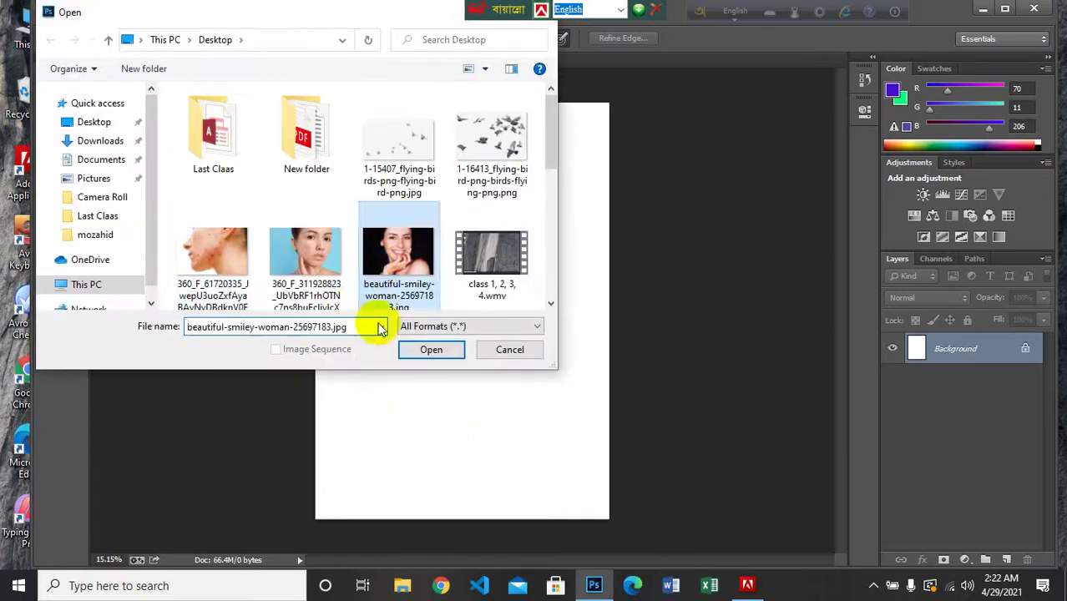
left_click(431, 349)
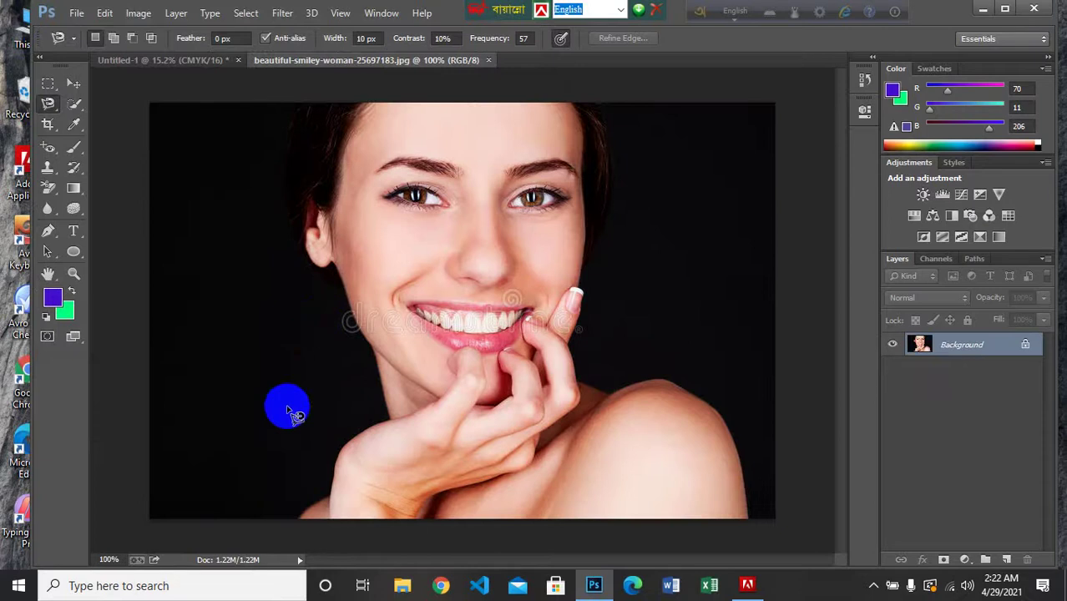
Trace the woman's outline with the Magnetic Lasso Tool, from her wrist around the head and shoulder, and close the selection
left_click(53, 104)
left_click(131, 133)
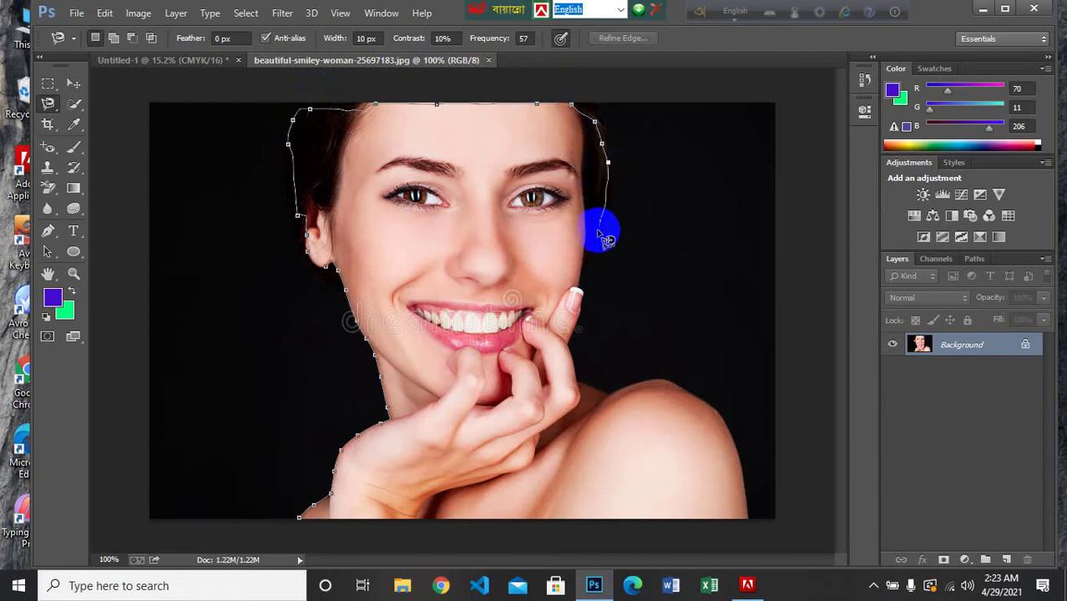
left_click(590, 285)
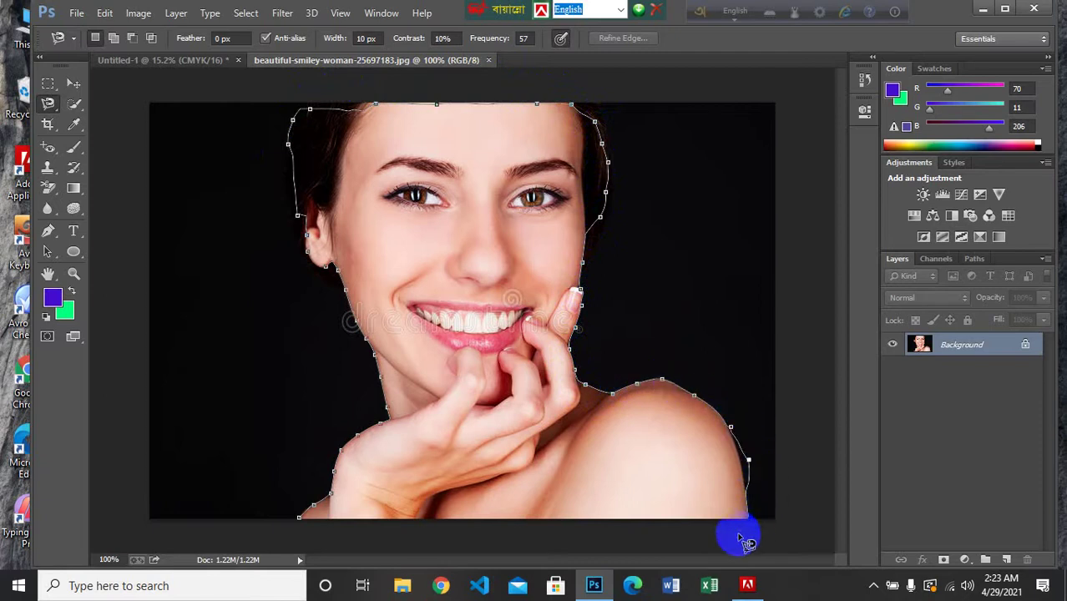
left_click(305, 523)
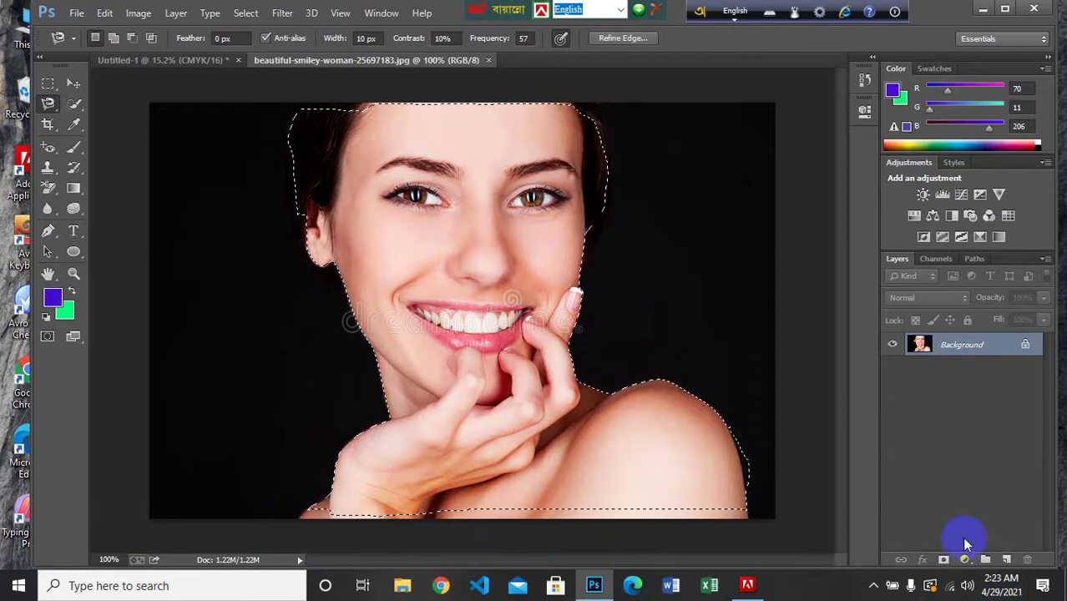
Try to move the selected woman up and to the right with the Move Tool, and undo the move
left_click(72, 85)
left_click_drag(532, 218, 609, 196)
key("ctrl+z")
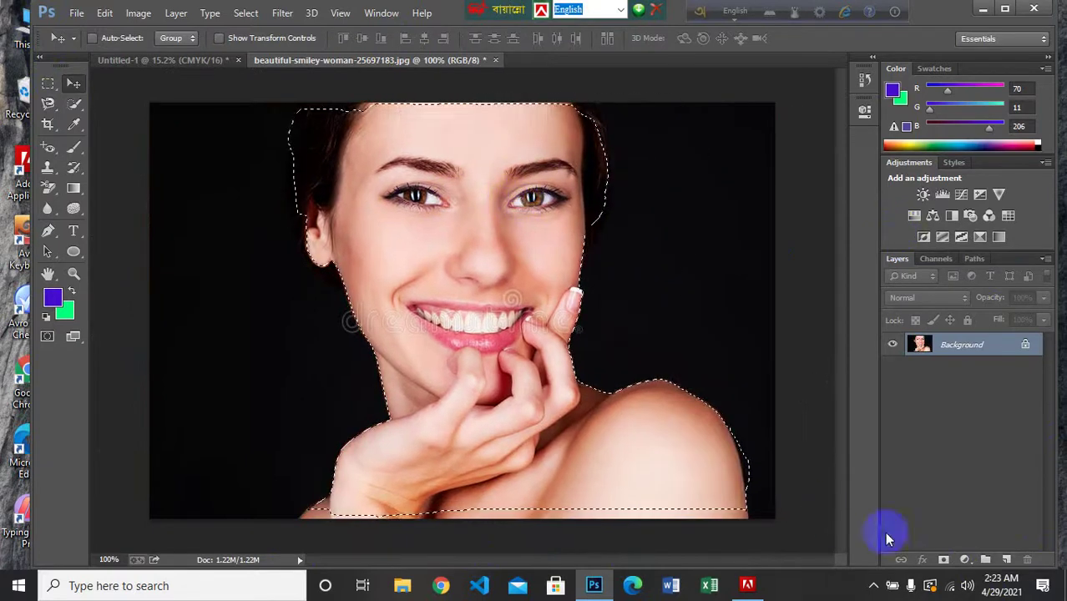
Add a layer mask from the selection to hide the dark background, and inspect the edges of the cutout
left_click(944, 560)
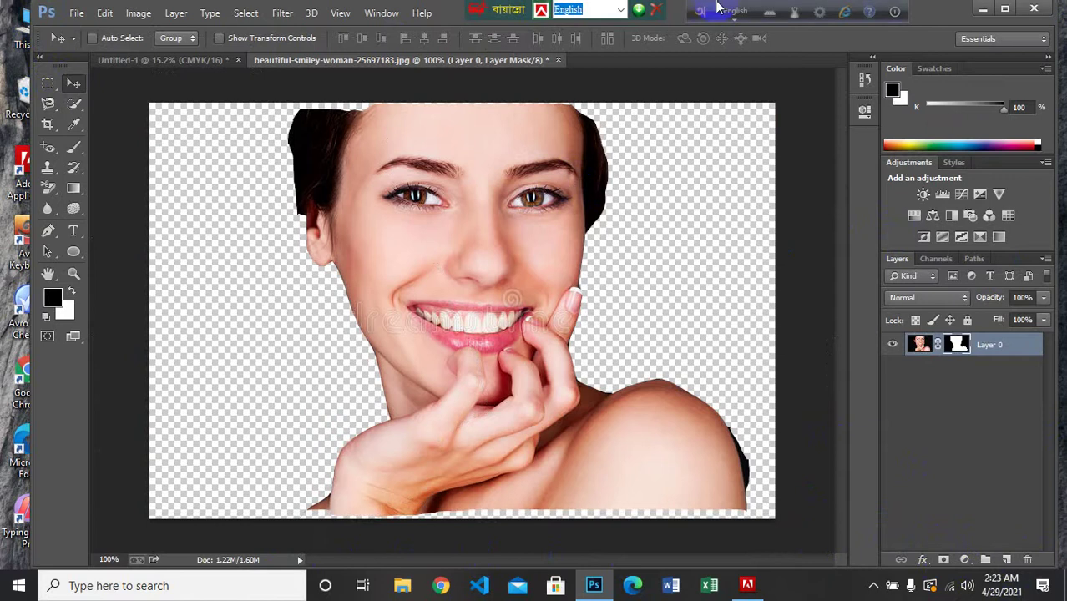
scroll(380, 238, "up", 3)
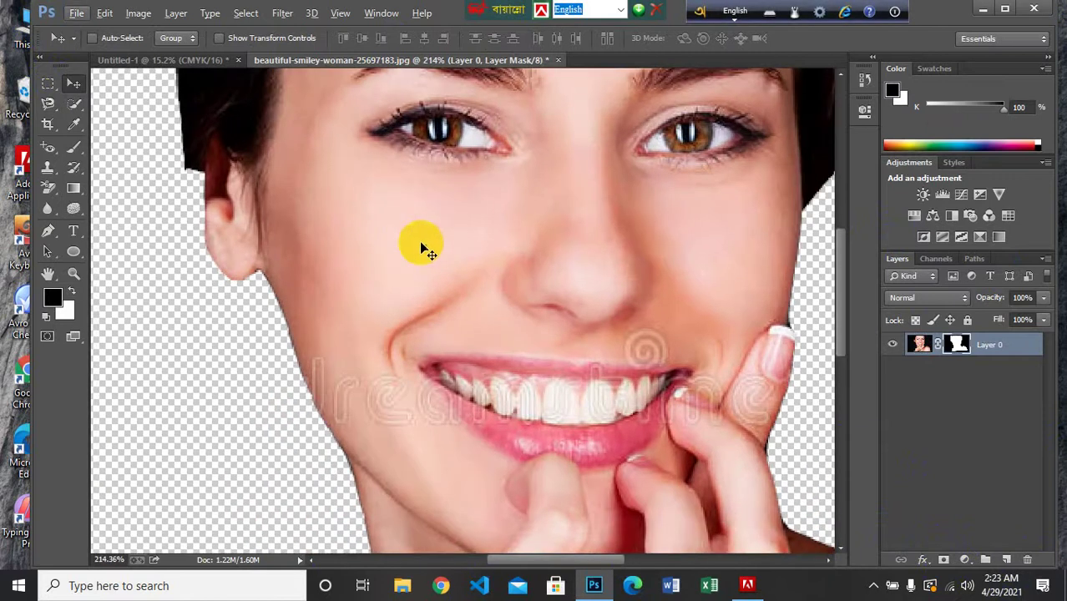
scroll(184, 142, "down", 4)
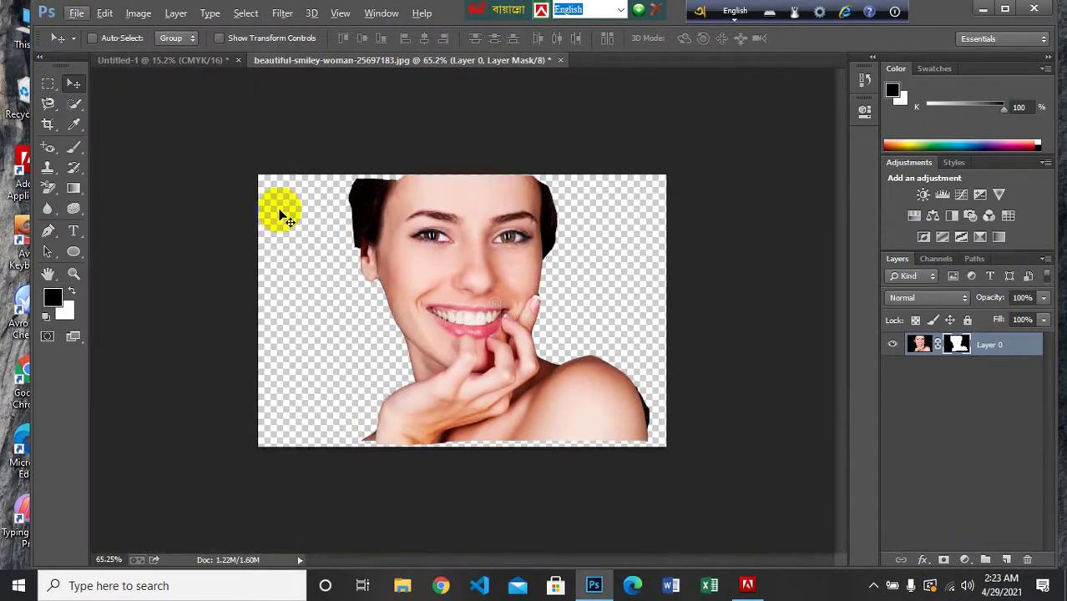
scroll(467, 317, "up", 2)
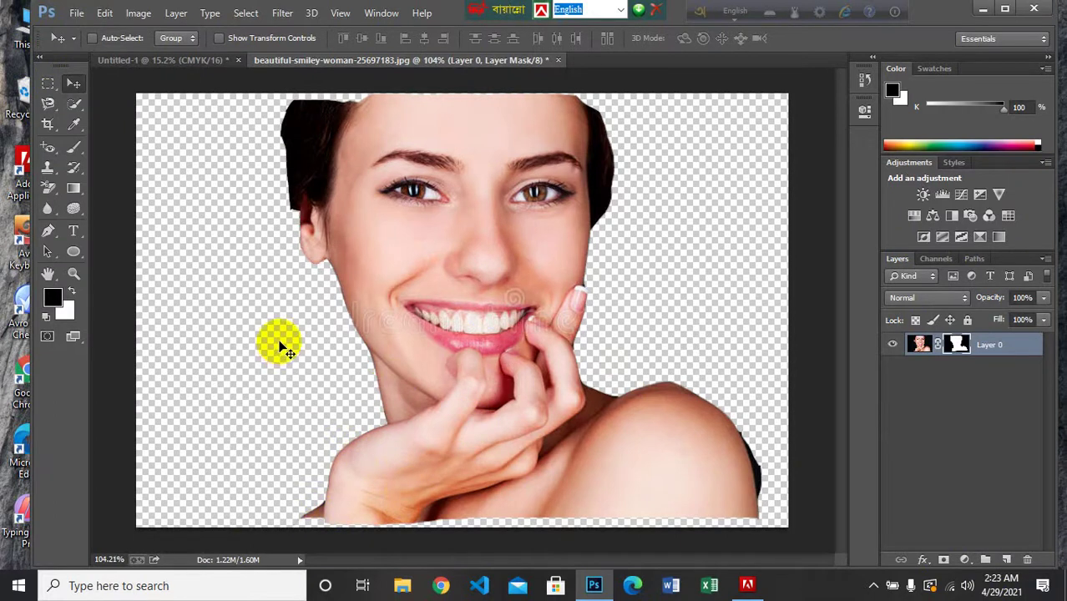
scroll(278, 334, "down", 2)
Activate the Quick Selection Tool and look through the Desktop images for another photo without opening one
left_click(71, 87)
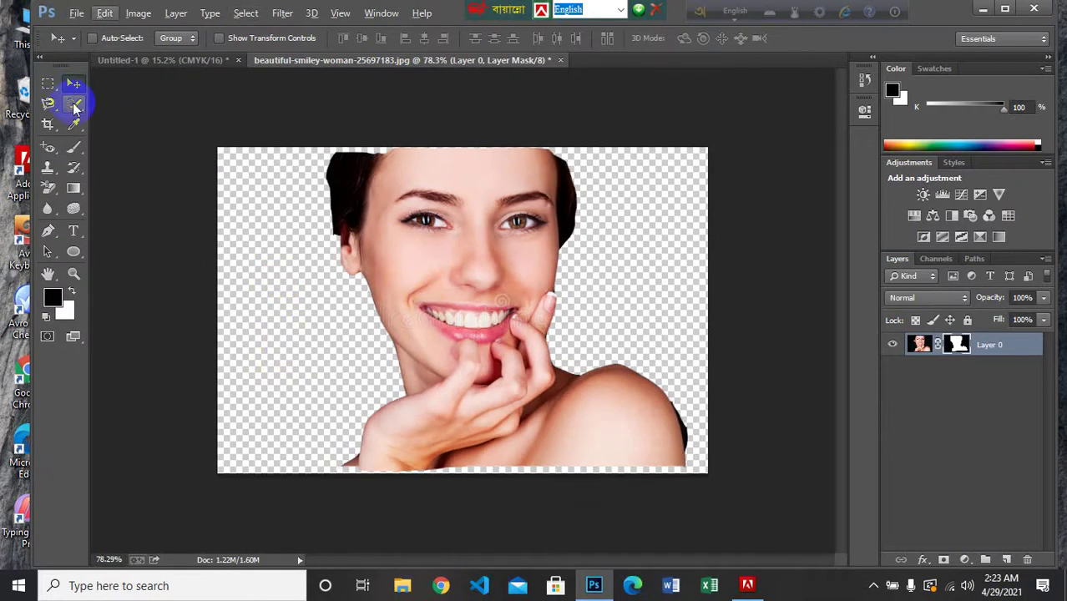
mouse_move(75, 106)
left_mouse_down()
mouse_move(145, 83)
mouse_move(246, 81)
mouse_move(203, 111)
mouse_move(215, 102)
mouse_move(44, 7)
mouse_move(70, 8)
left_mouse_up()
left_click(73, 13)
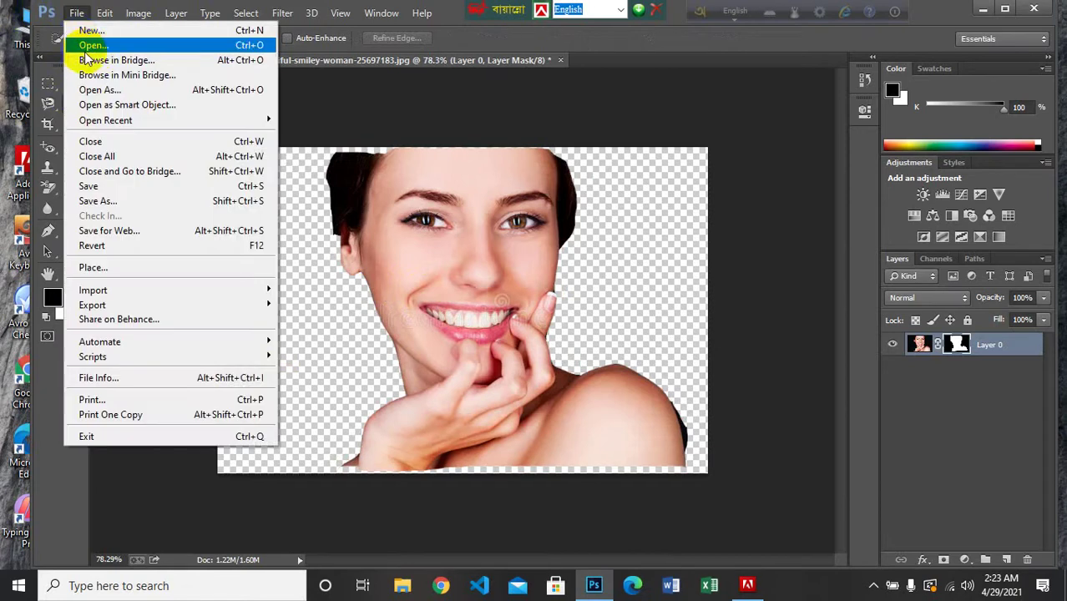
left_click(94, 46)
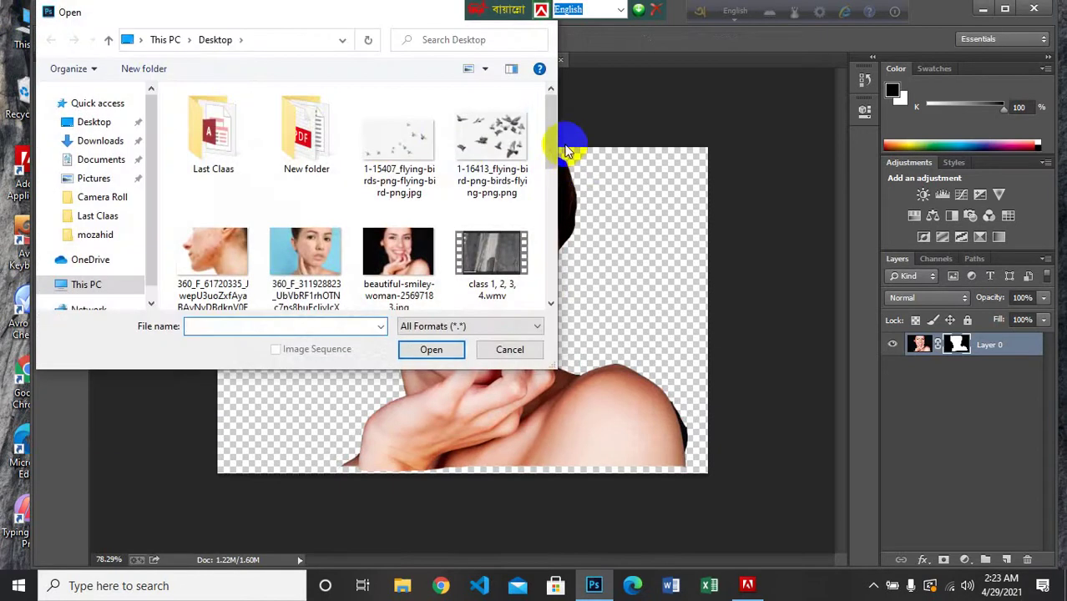
left_click_drag(543, 136, 536, 271)
left_click(508, 349)
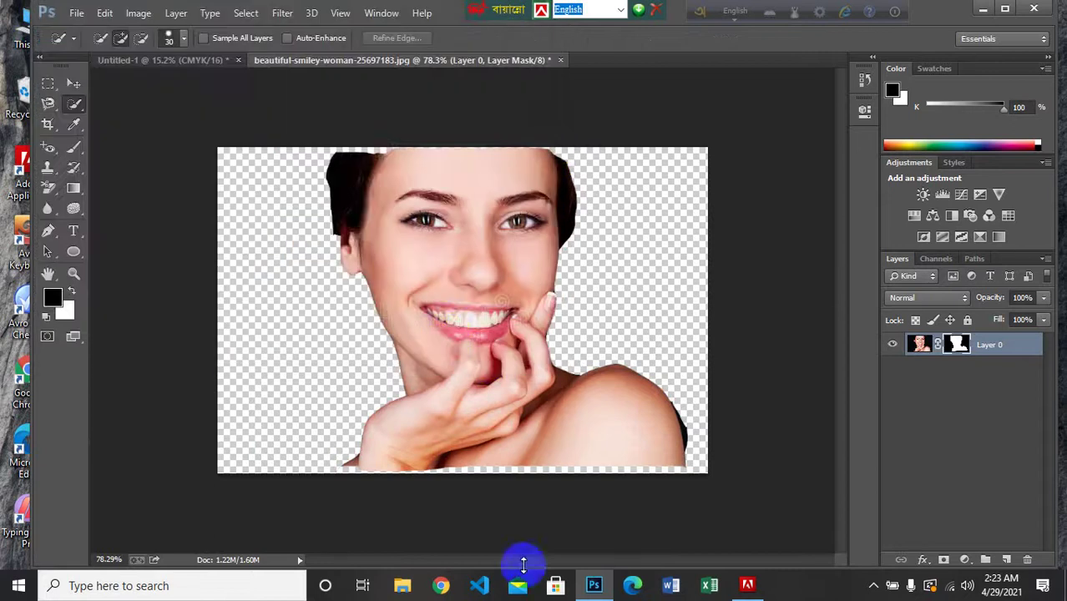
Switch to Chrome, check the Wi-Fi connection and search Google for unsplash
left_click(445, 589)
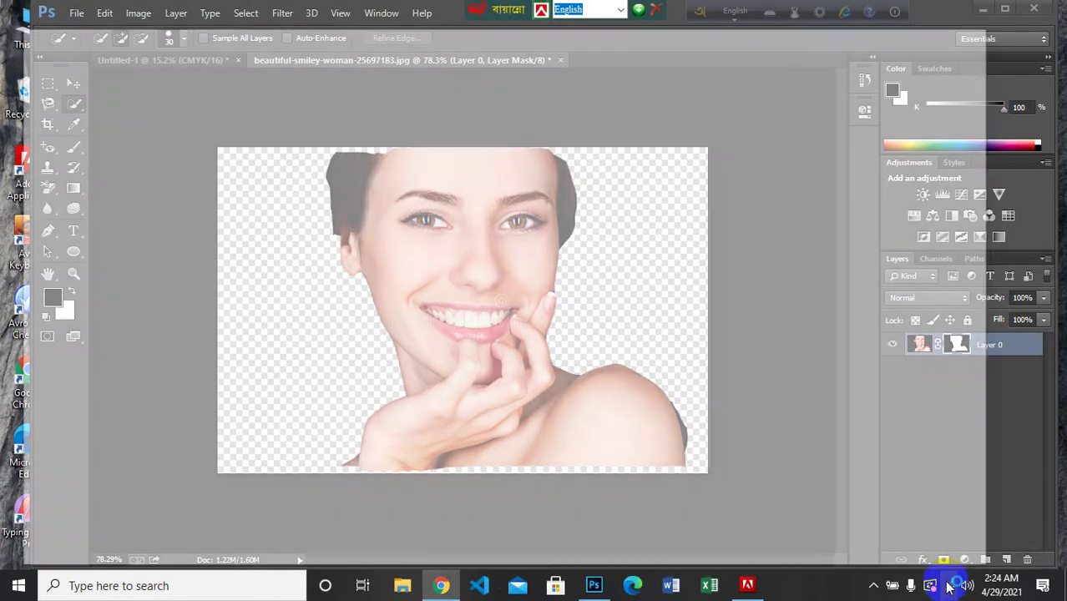
left_click(949, 586)
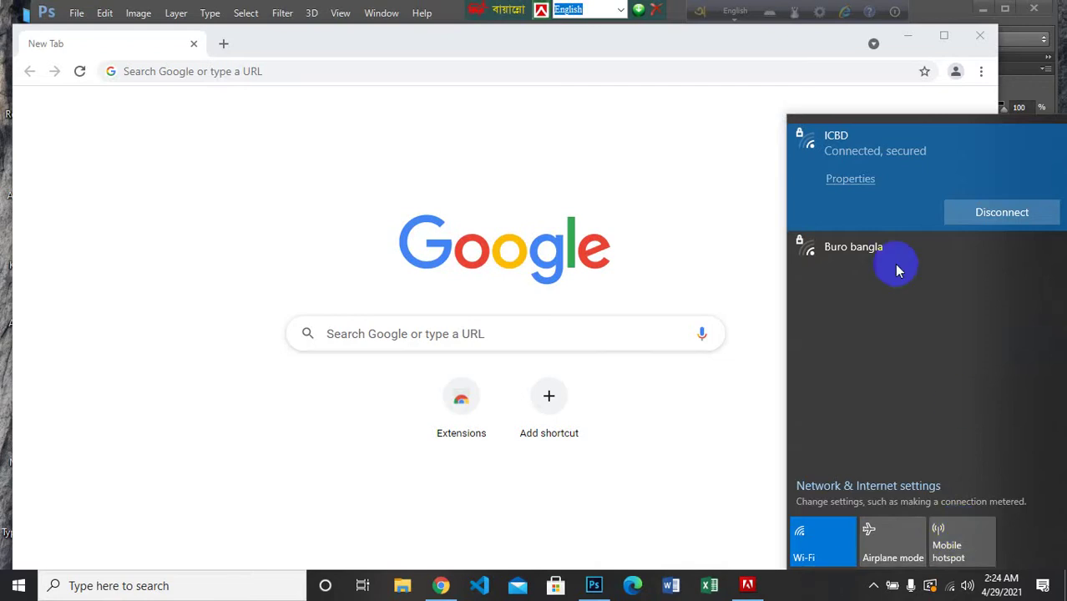
left_click(262, 70)
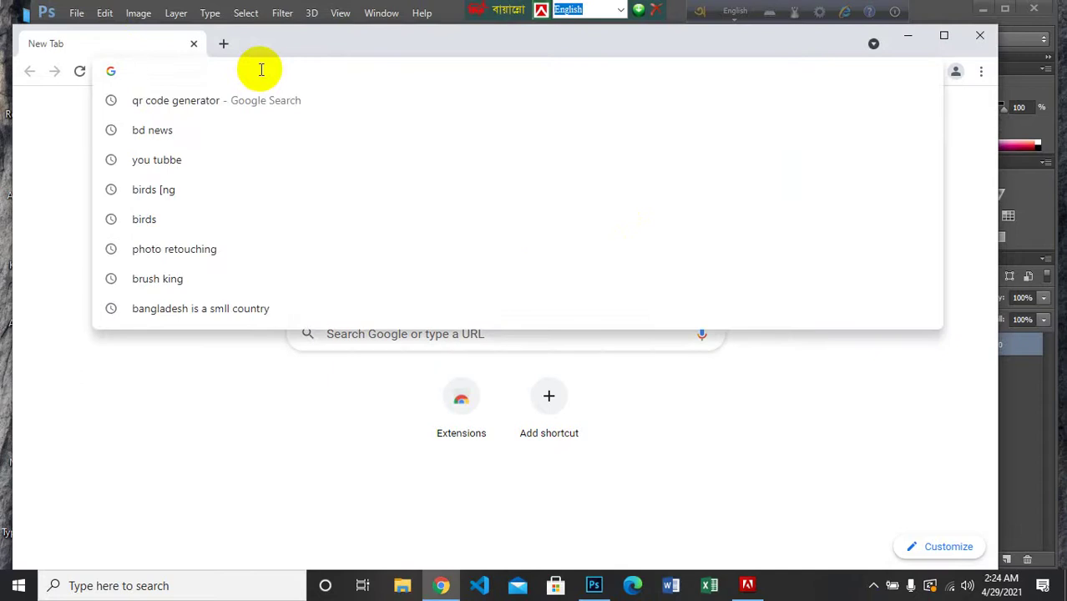
type("u")
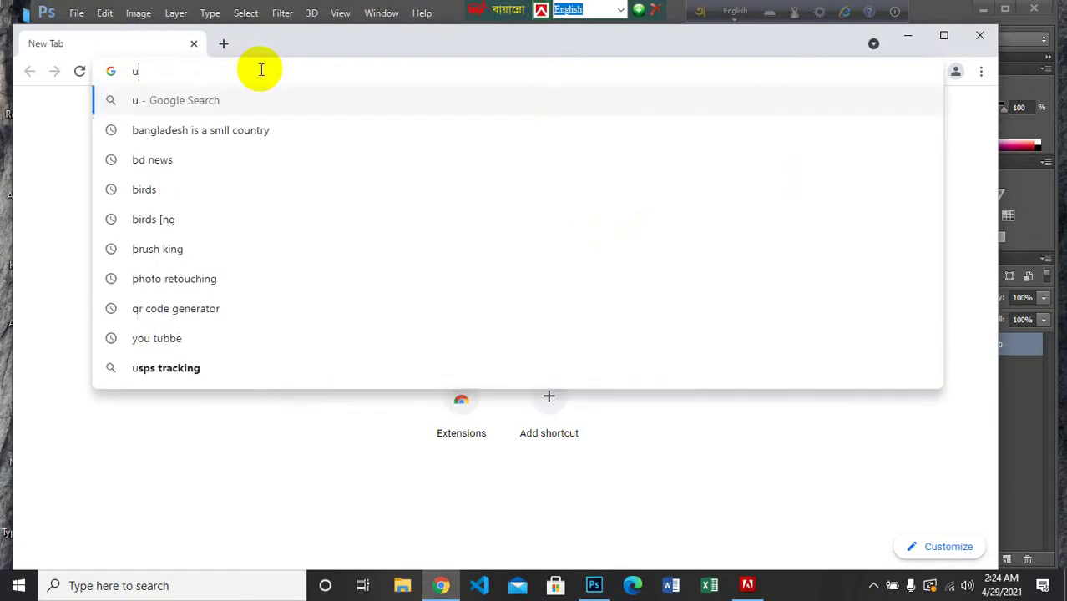
type("n")
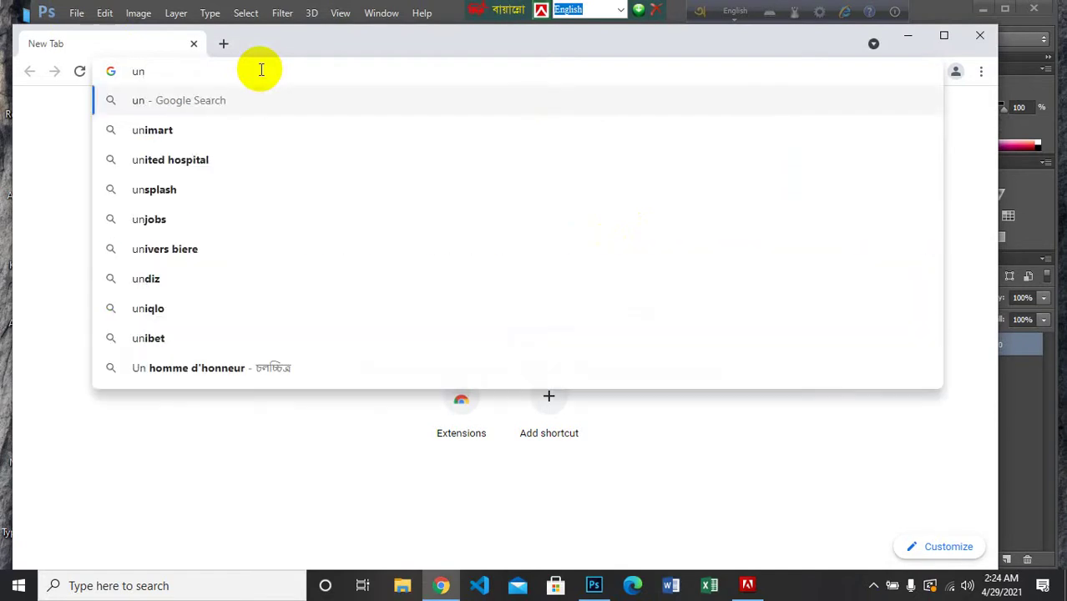
type("s")
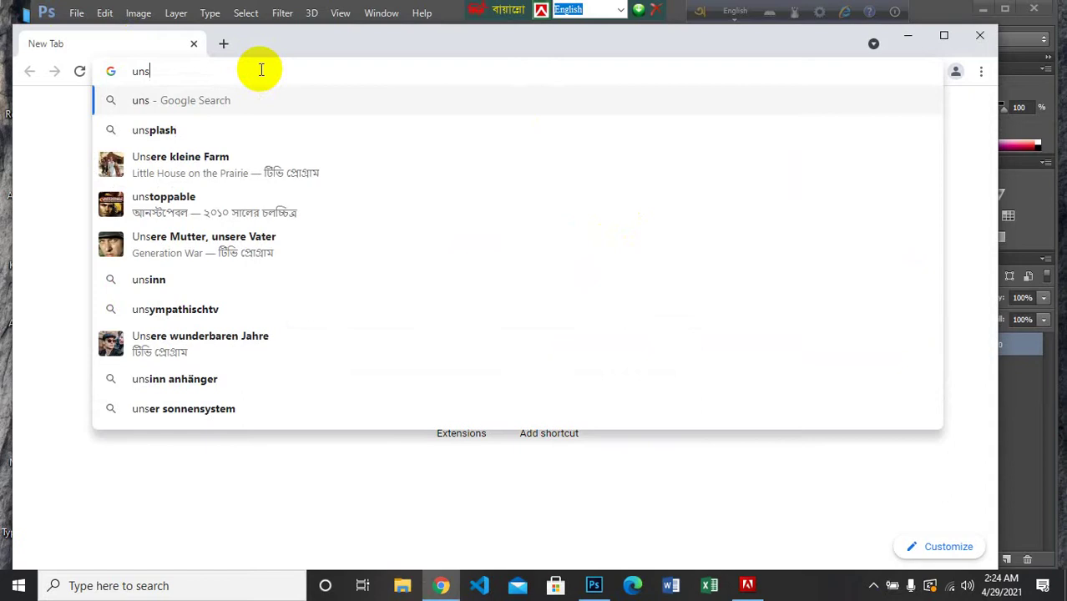
left_click(191, 131)
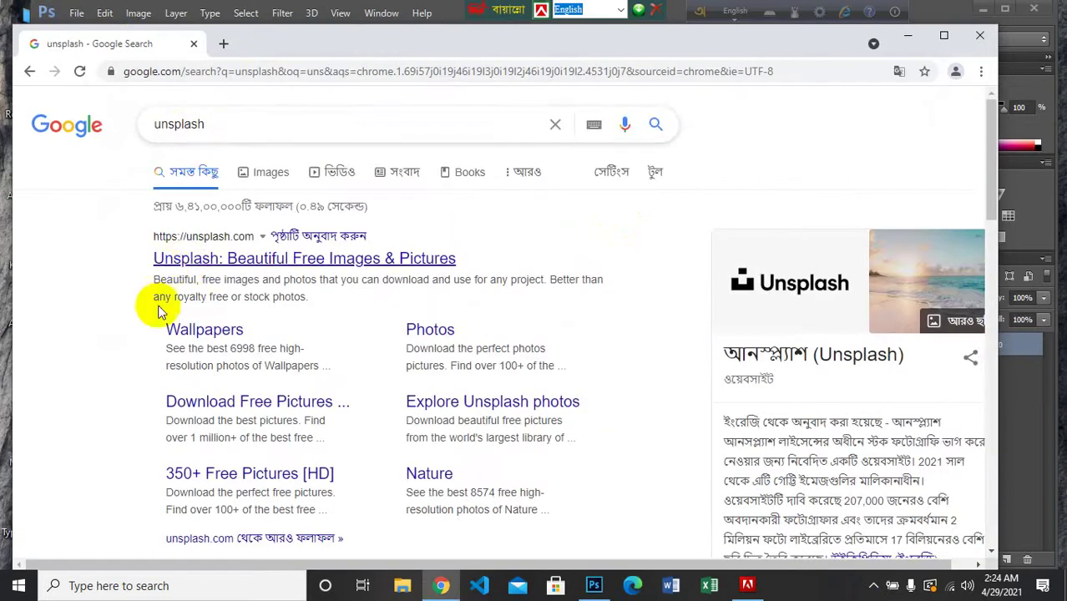
Open the Unsplash website from the search results and search its photos for man model
left_click(186, 259)
scroll(357, 237, "down", 2)
scroll(357, 236, "down", 1)
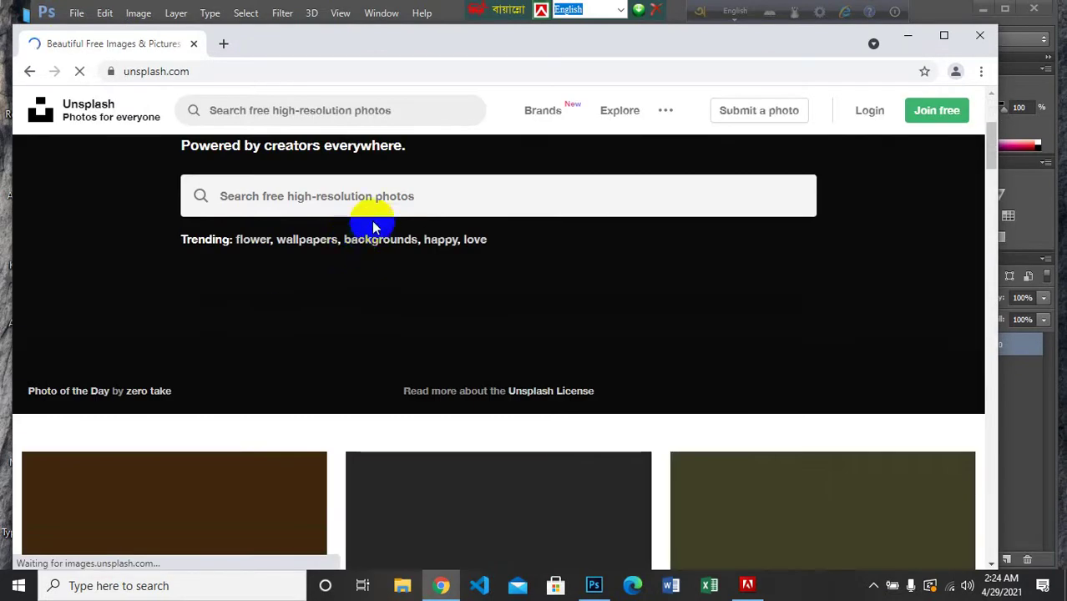
left_click(255, 116)
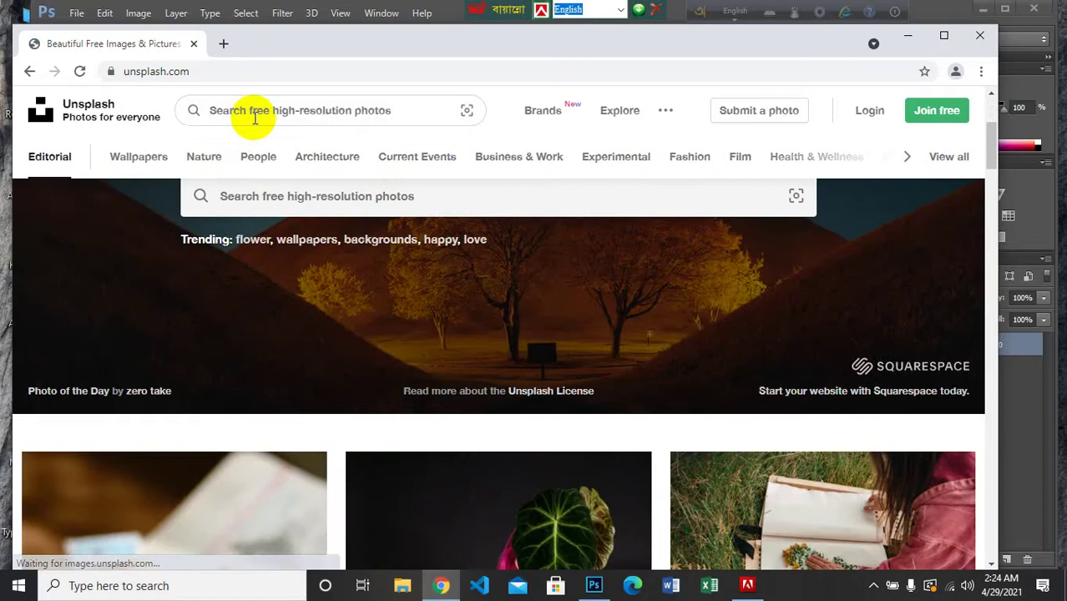
type("ma")
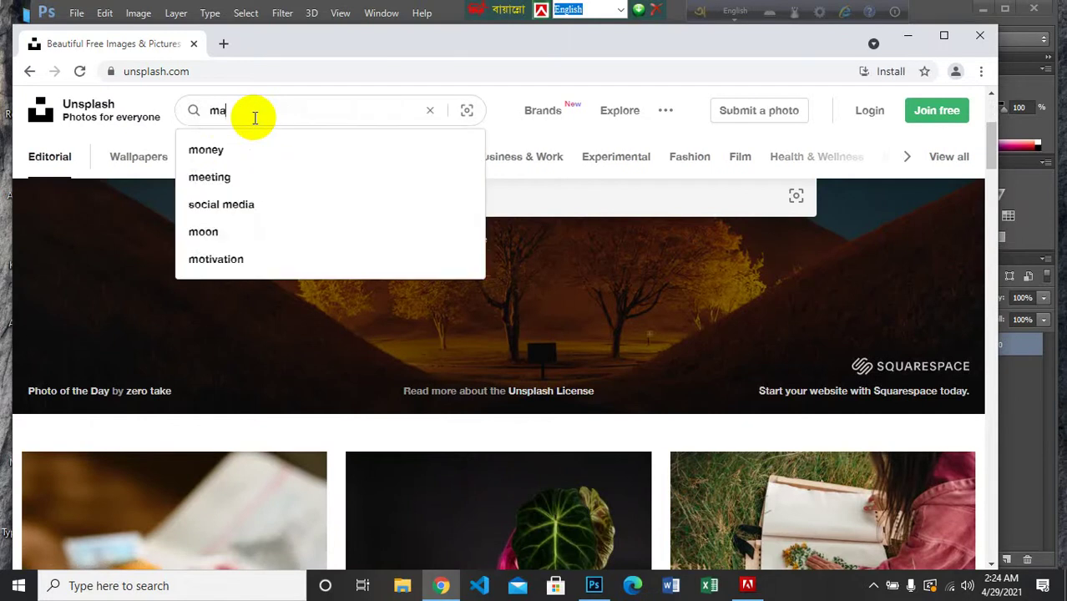
type("n mo")
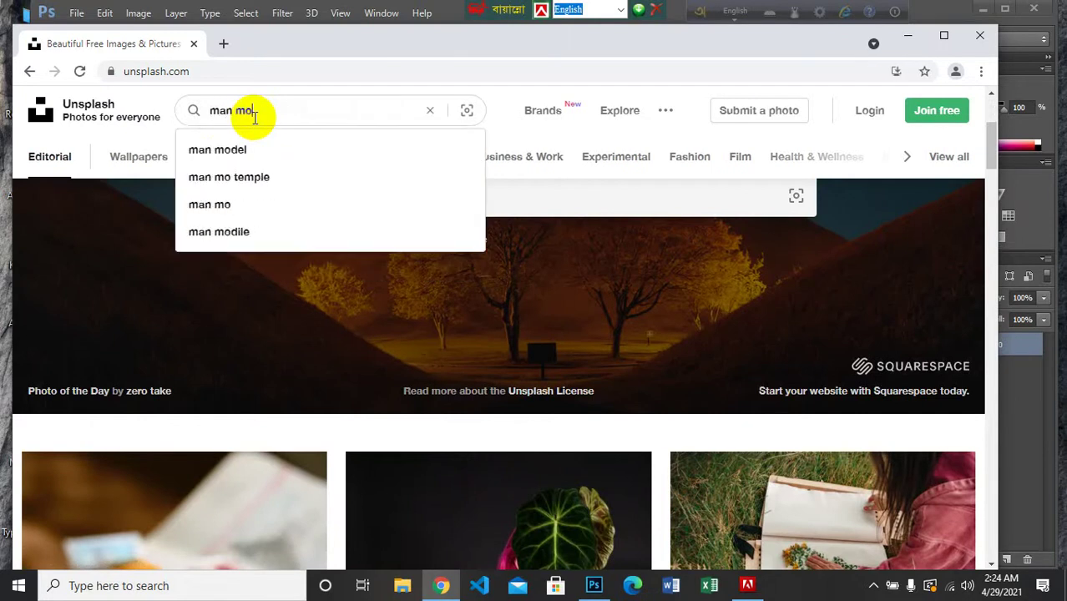
type("del")
key("Return")
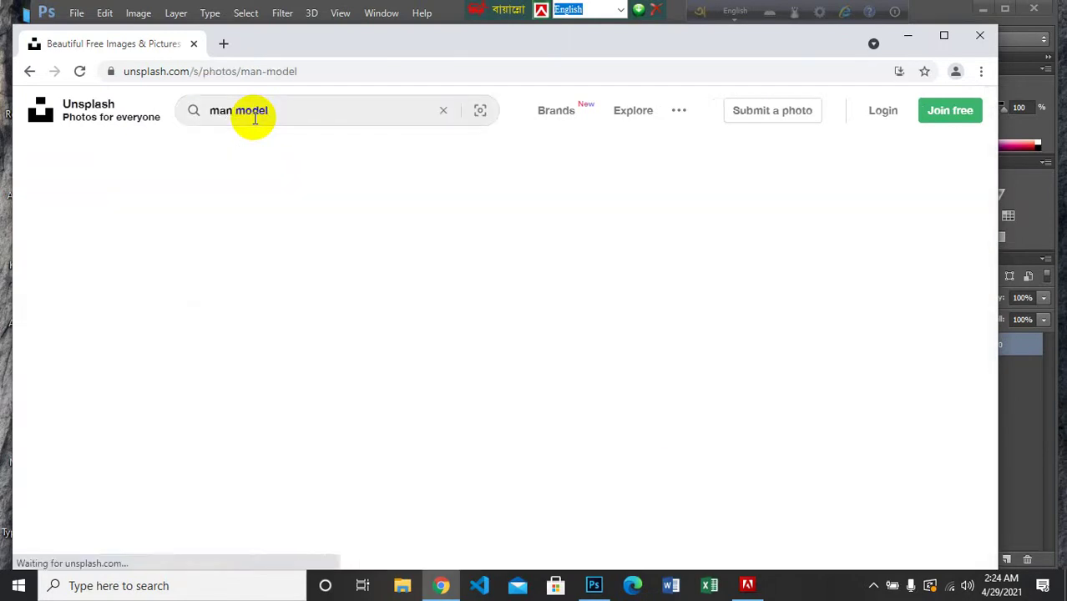
Browse the man model search results for a portrait suitable for a cutout
scroll(285, 131, "down", 6)
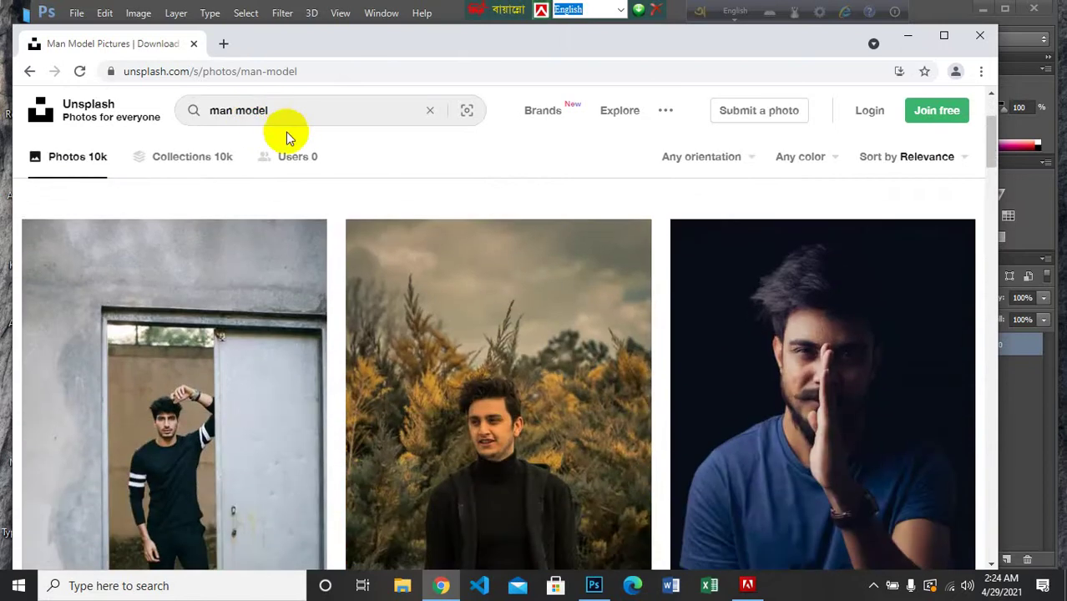
scroll(284, 164, "down", 10)
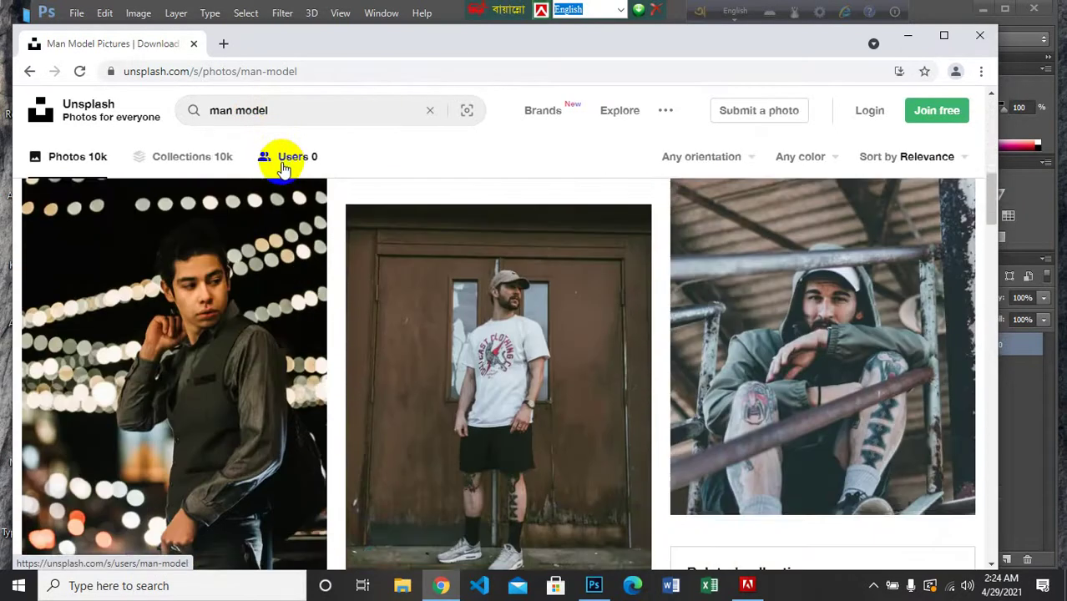
scroll(317, 263, "down", 15)
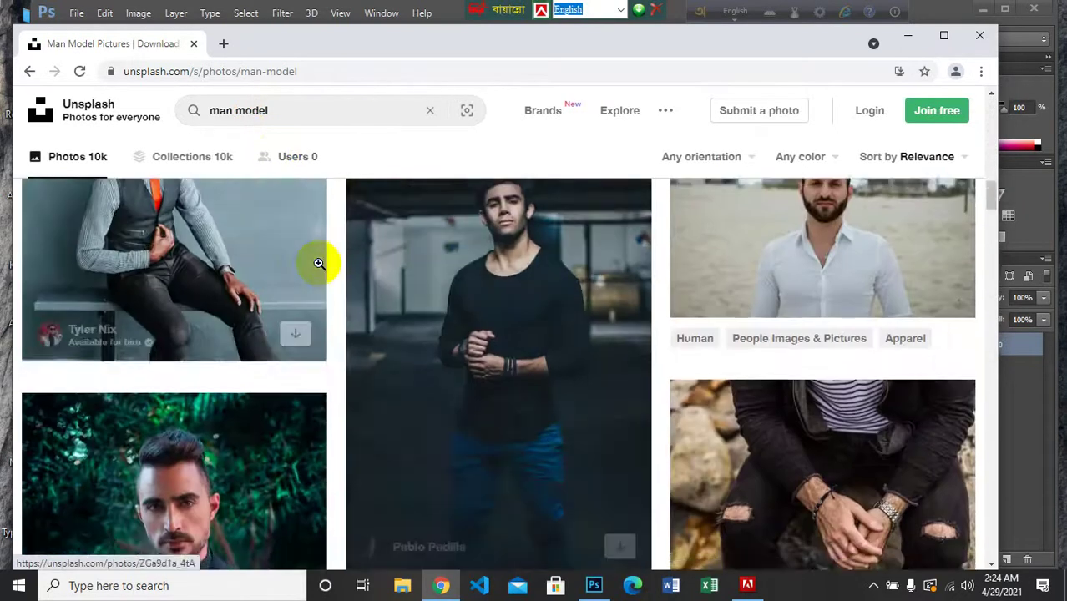
scroll(317, 266, "down", 12)
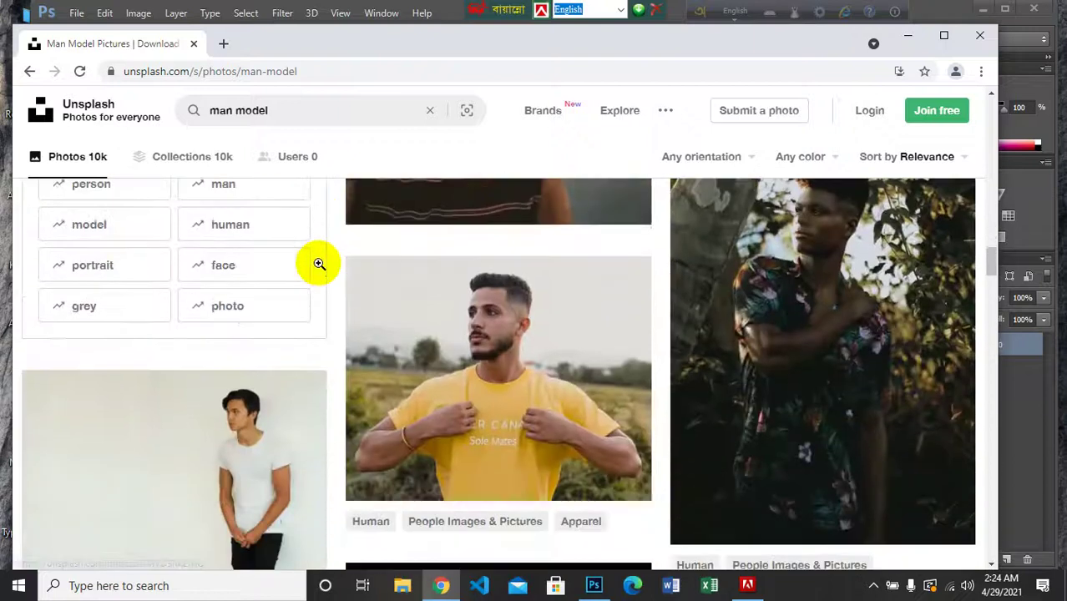
scroll(318, 264, "down", 8)
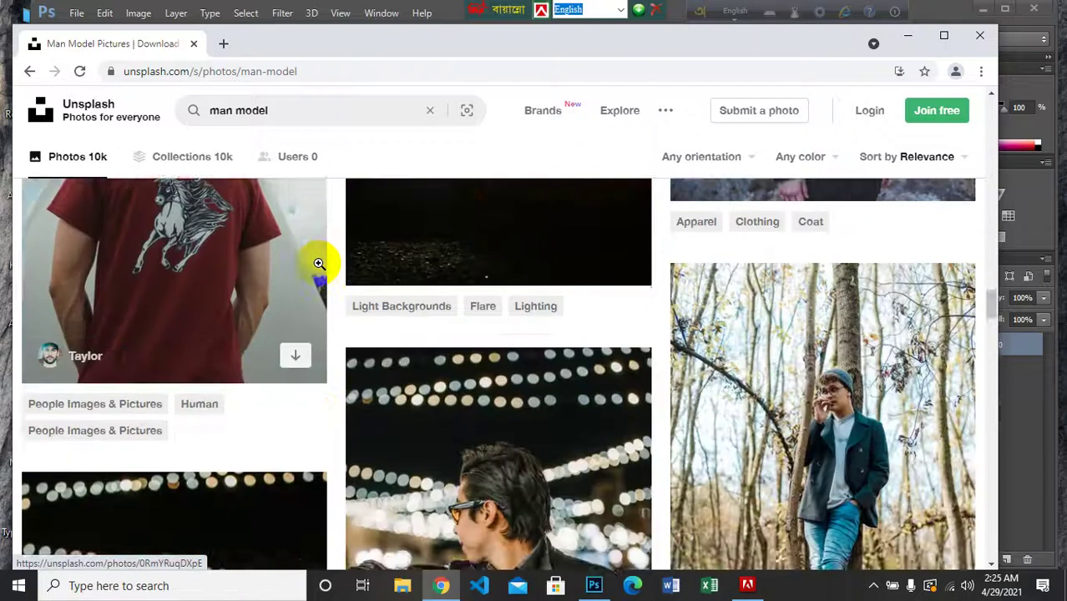
scroll(317, 263, "down", 10)
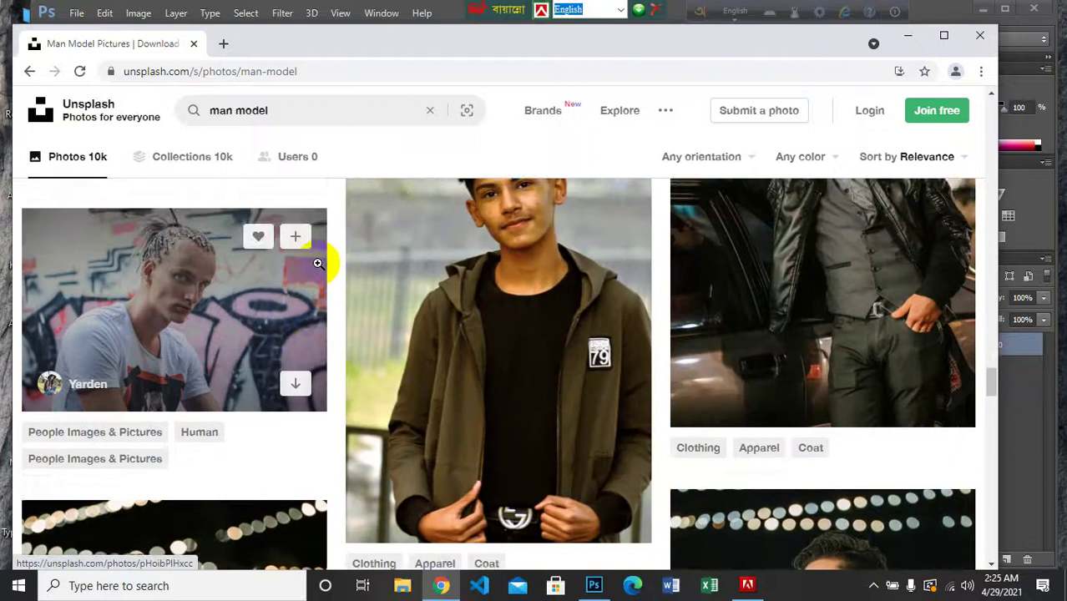
scroll(317, 264, "down", 10)
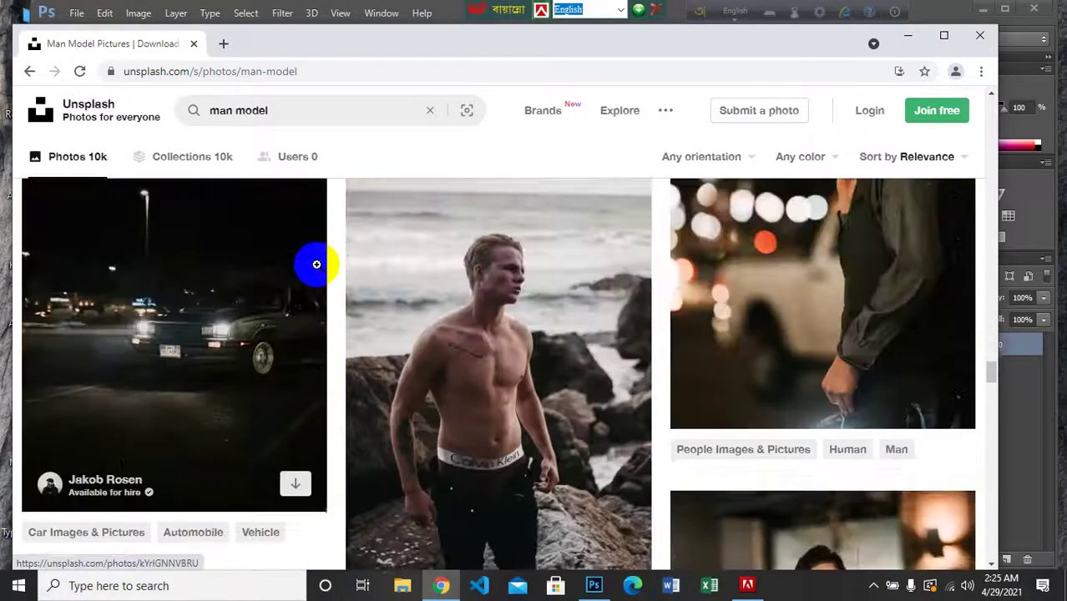
scroll(317, 264, "down", 10)
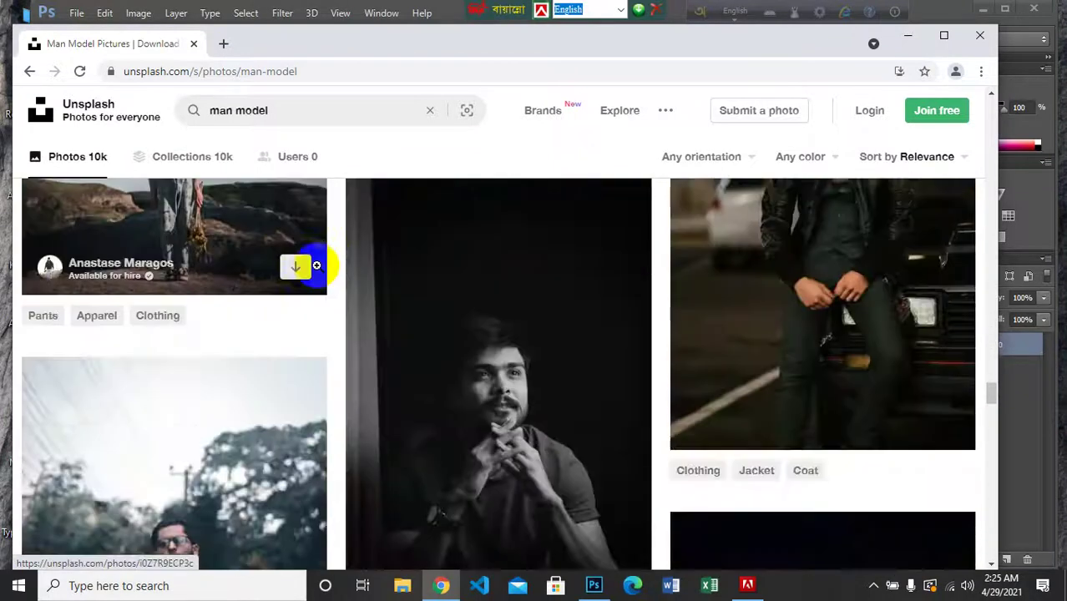
scroll(317, 265, "down", 10)
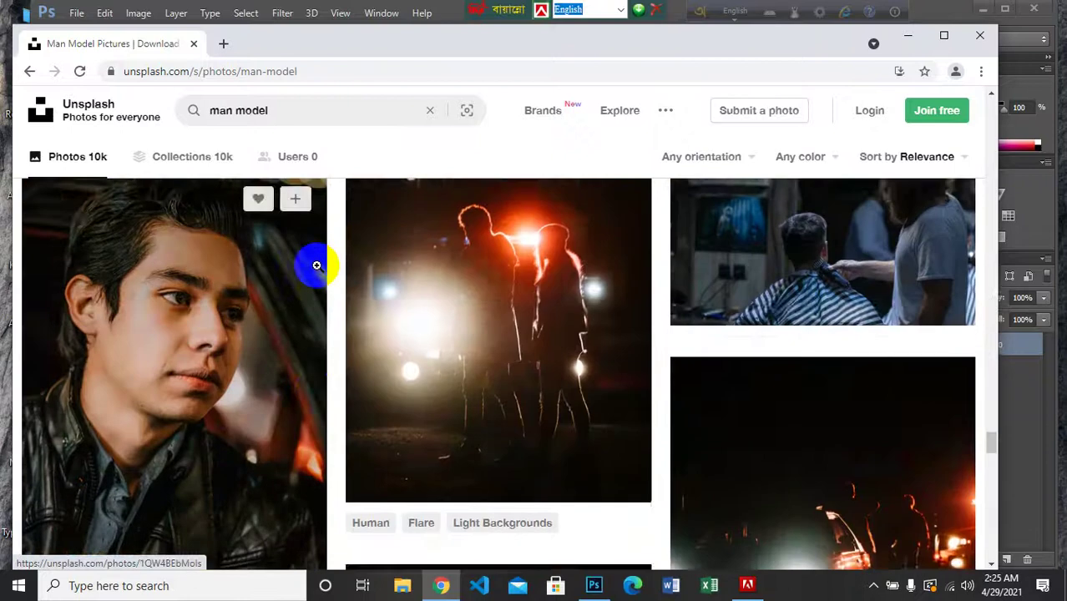
scroll(316, 265, "down", 10)
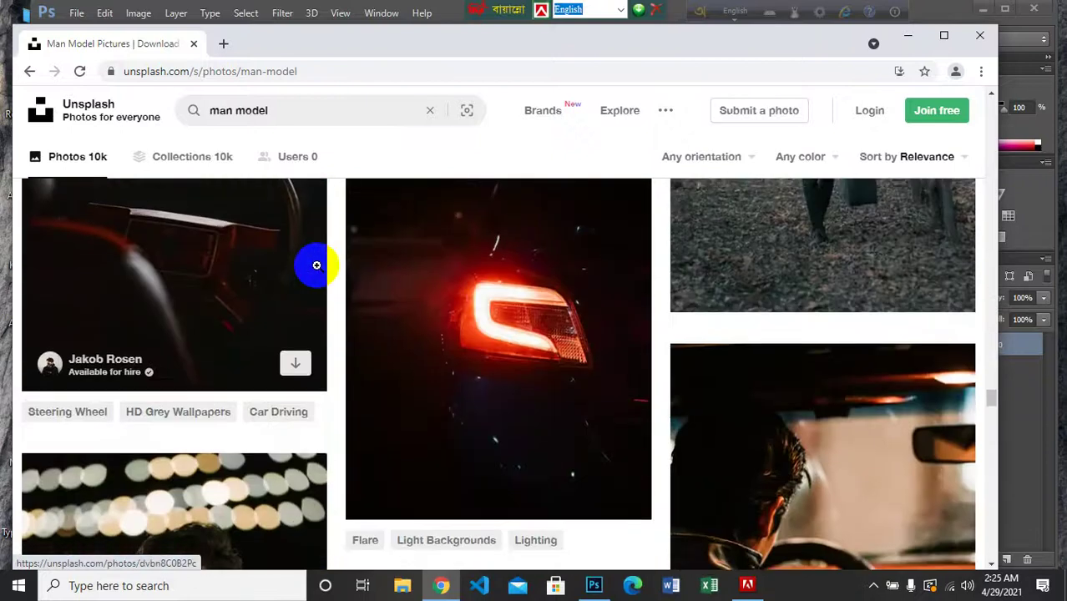
scroll(317, 265, "down", 10)
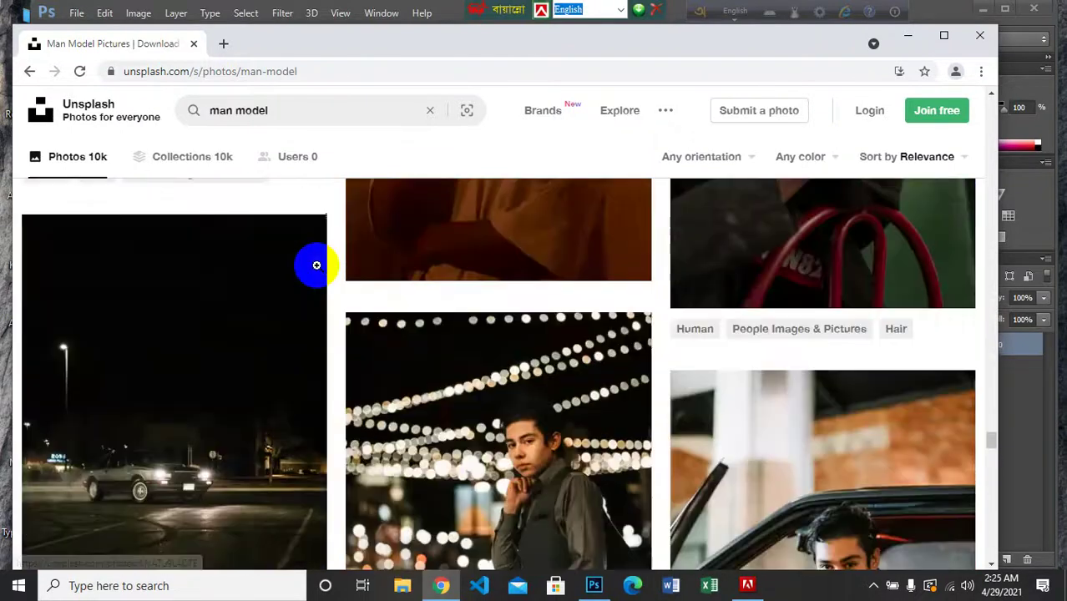
scroll(317, 265, "down", 10)
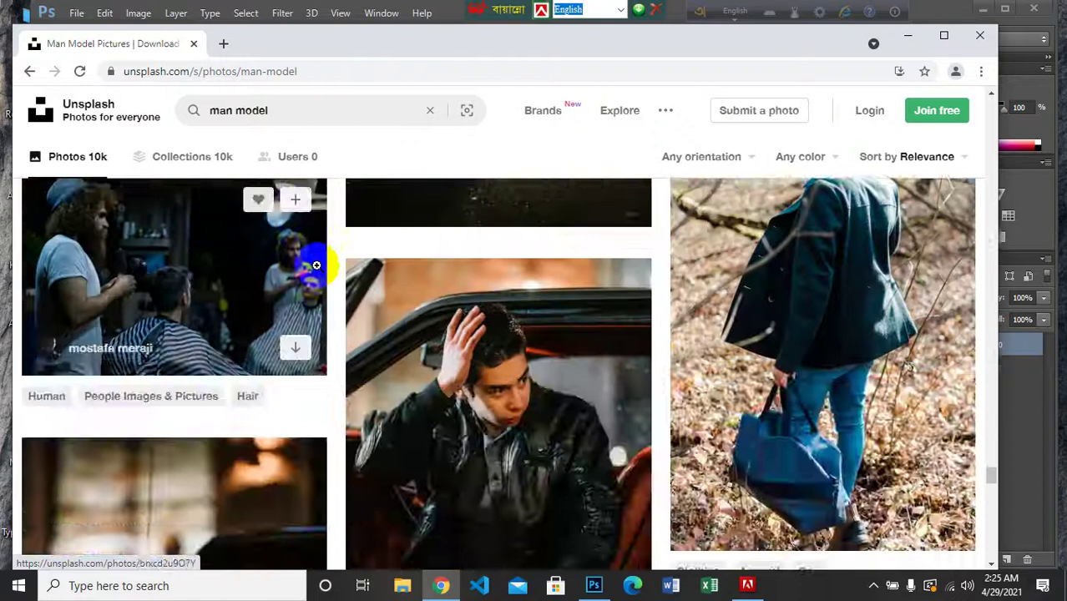
scroll(316, 264, "down", 8)
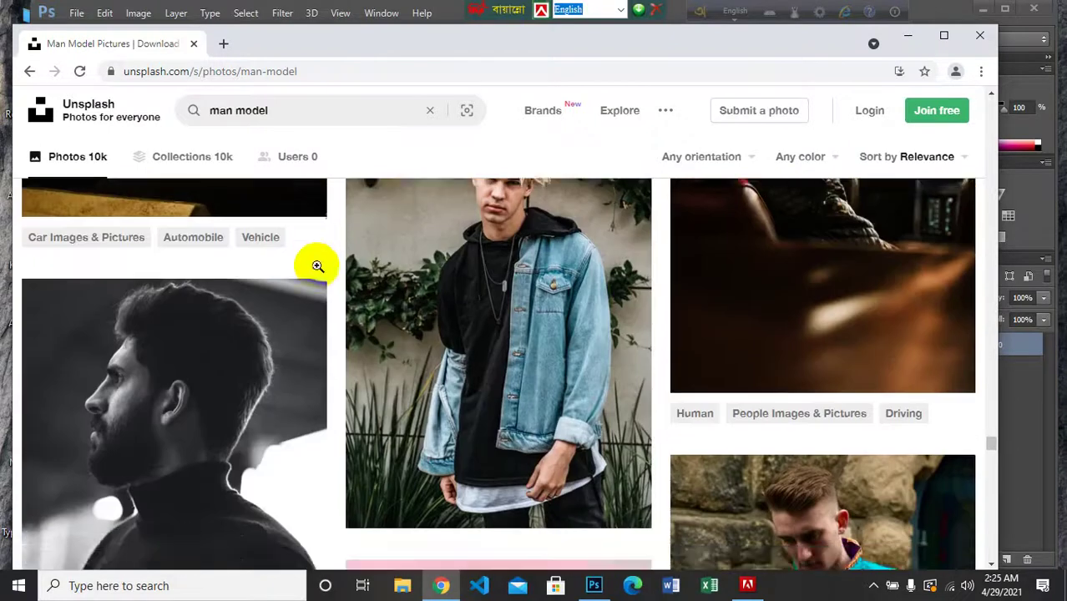
scroll(317, 265, "down", 5)
scroll(317, 265, "up", 8)
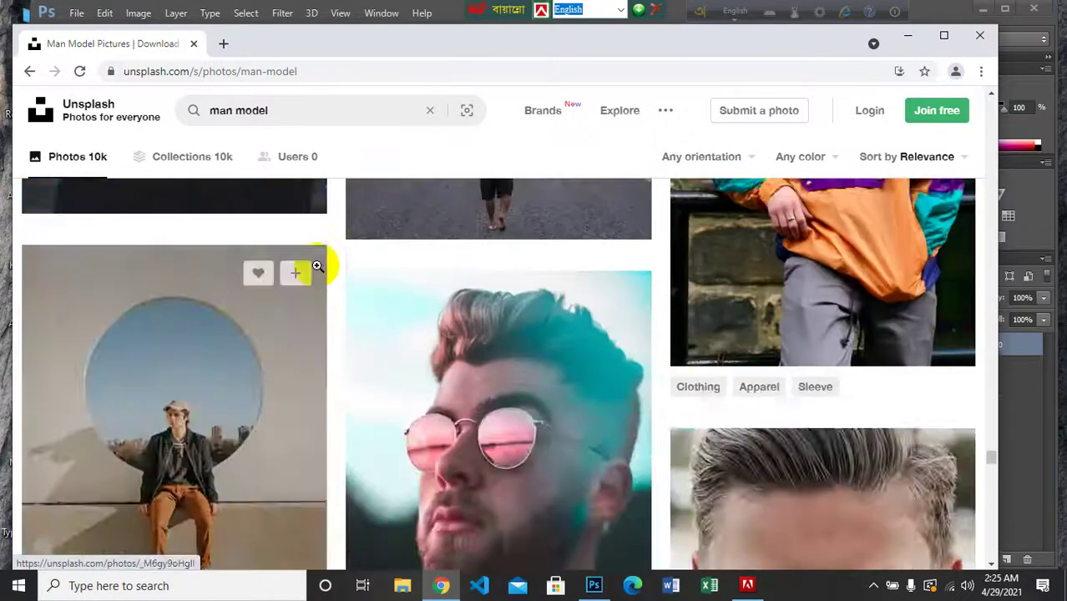
scroll(317, 265, "down", 2)
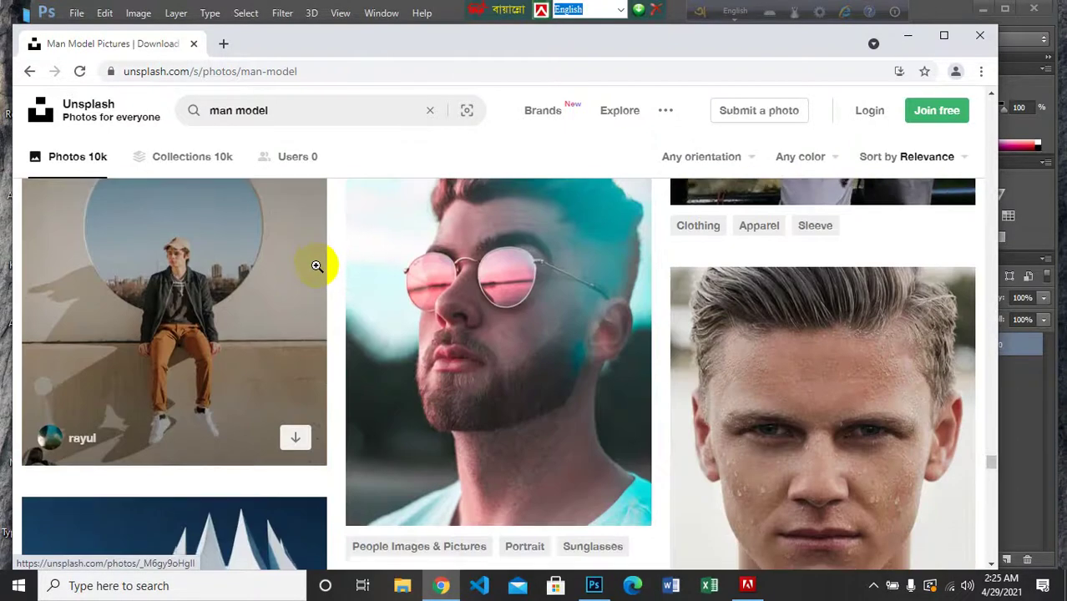
scroll(317, 265, "down", 10)
scroll(315, 268, "down", 10)
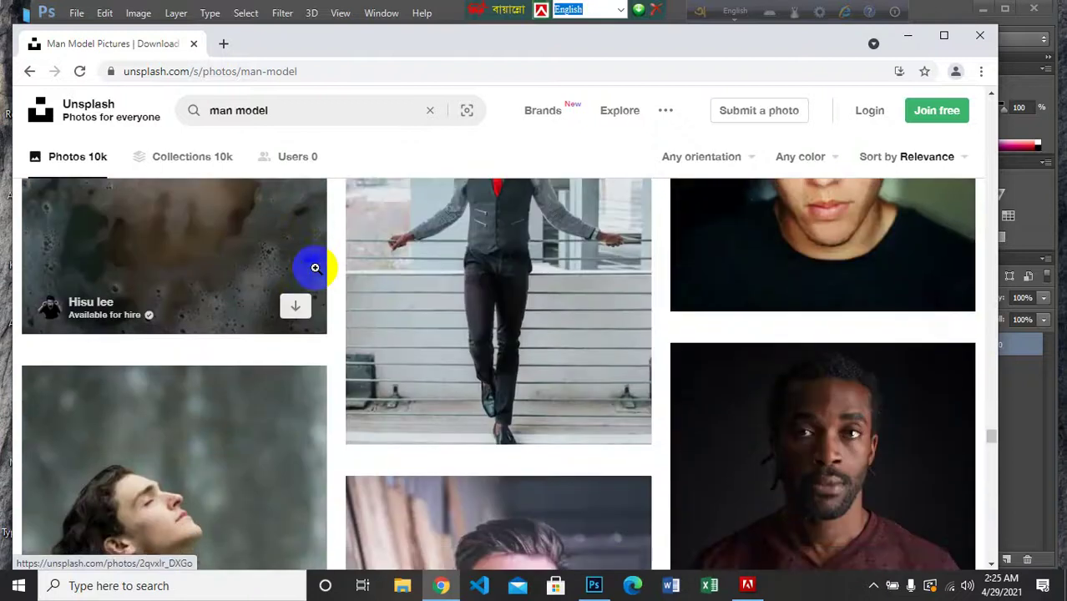
scroll(316, 268, "down", 5)
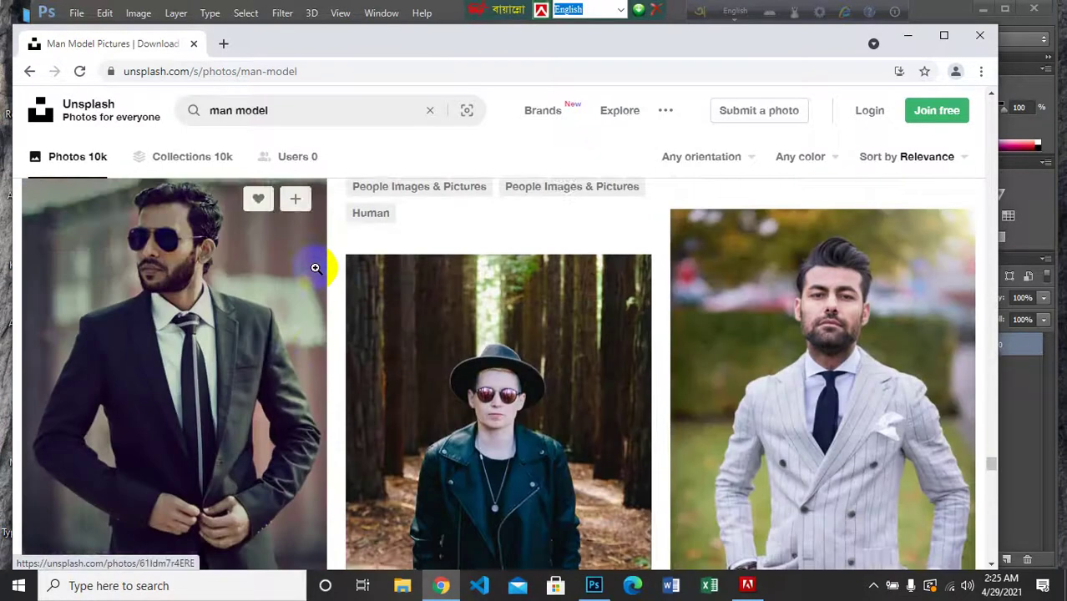
scroll(318, 268, "down", 4)
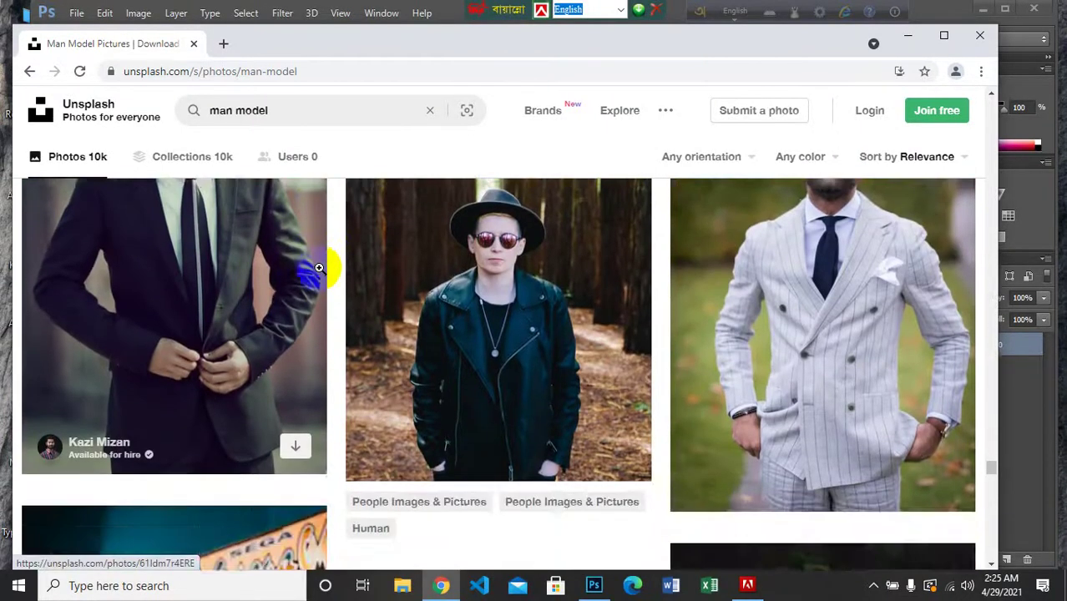
Open the photo of the man in the light pinstripe suit and download it for free
scroll(317, 268, "up", 3)
left_click(821, 412)
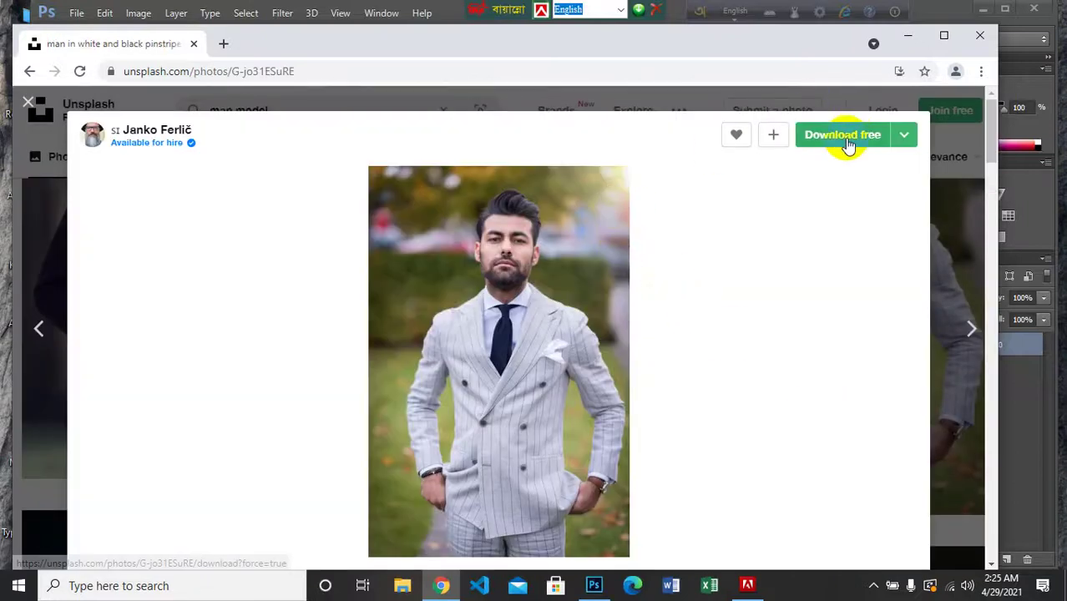
left_click(882, 132)
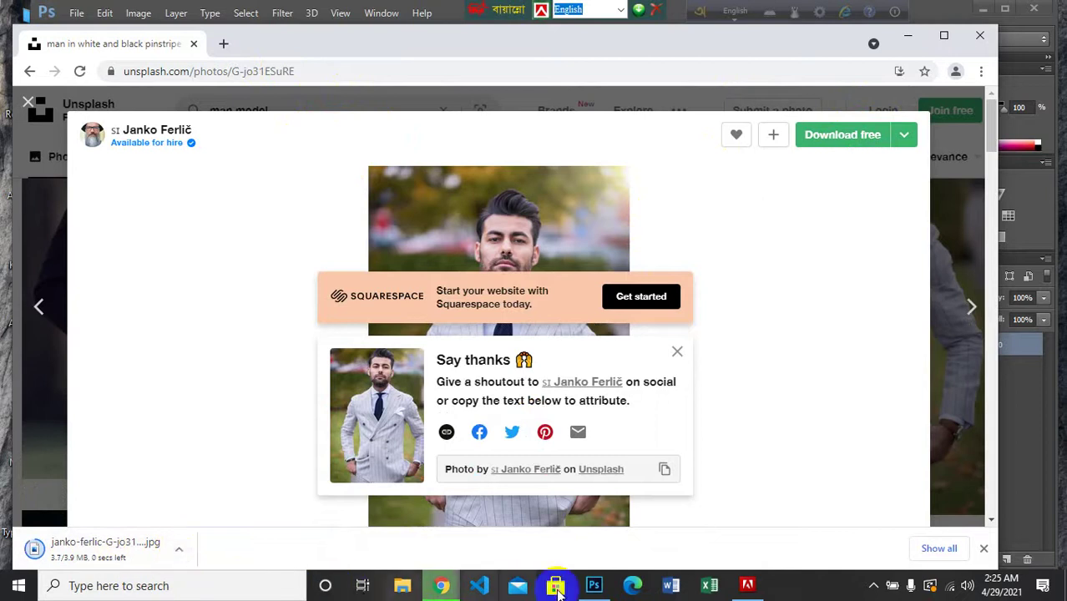
Switch to Photoshop, start opening a file and look through the Desktop folder for the downloaded photo
left_click(594, 587)
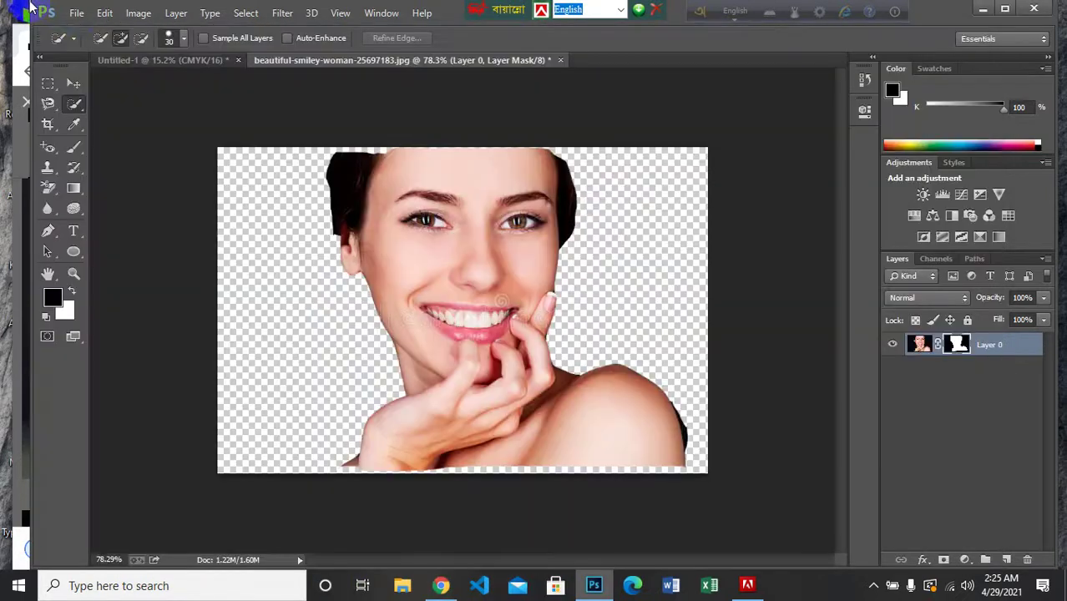
left_click(76, 15)
left_click(83, 41)
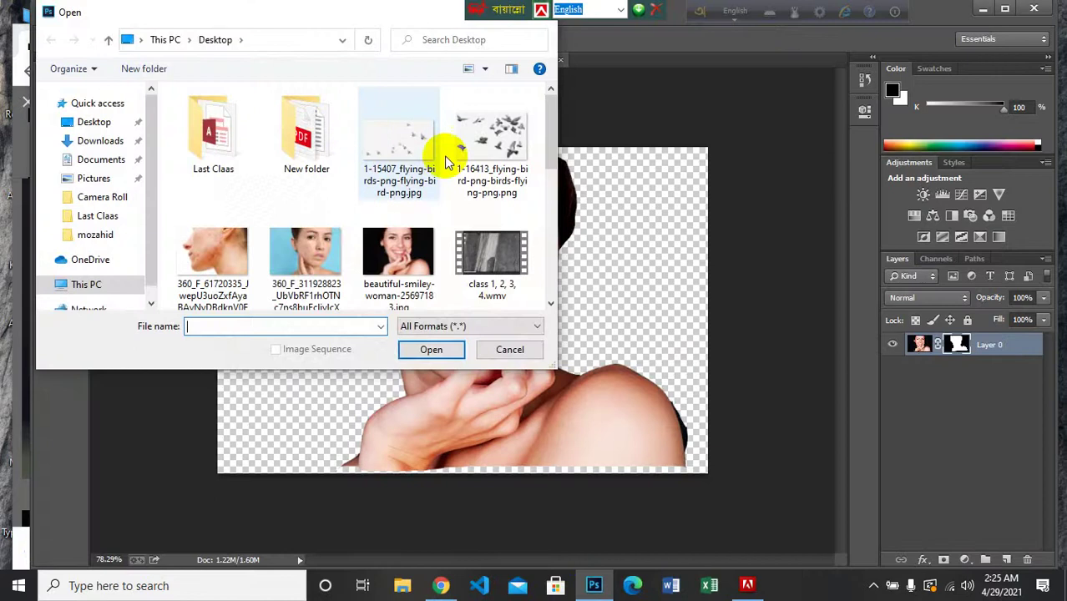
left_click_drag(559, 150, 579, 91)
left_click(84, 122)
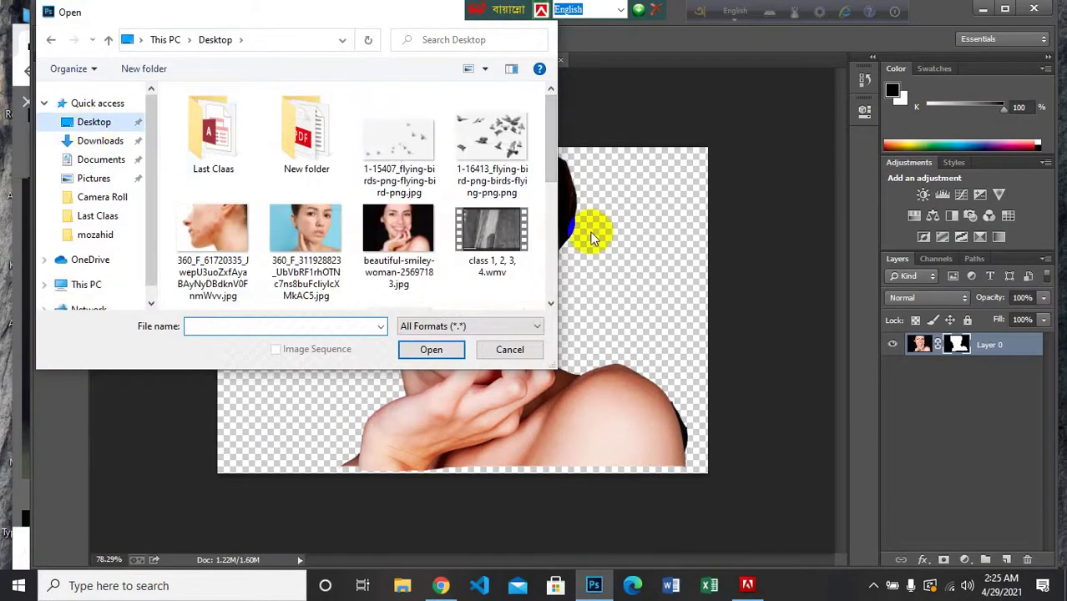
left_click_drag(546, 182, 545, 274)
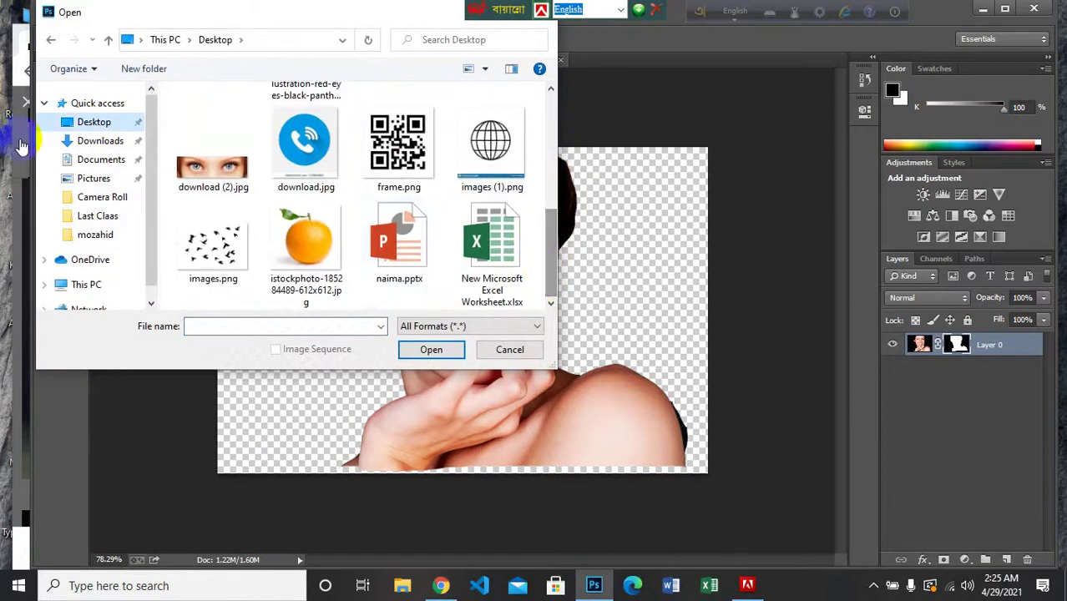
Show the Downloads folder as thumbnails and open the downloaded photo of the man in the pinstripe suit
left_click(87, 141)
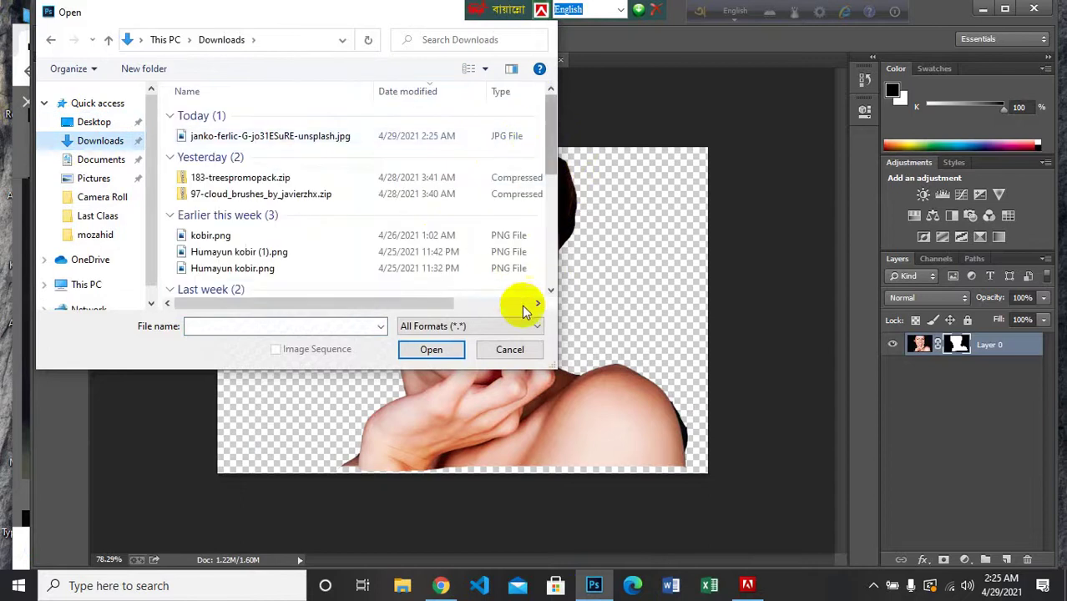
left_click(484, 68)
left_click(547, 54)
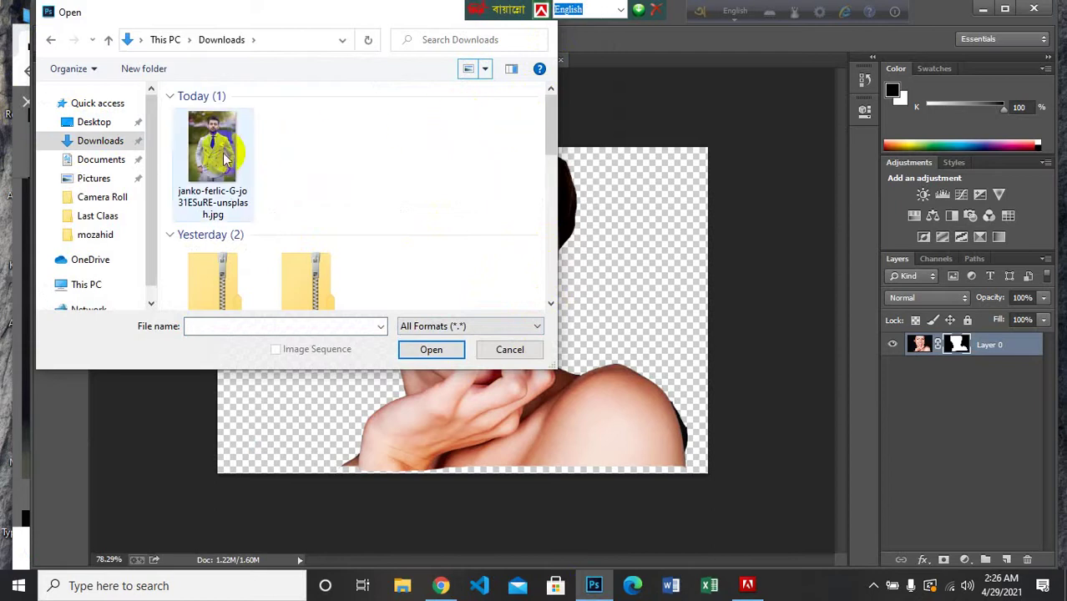
left_click(211, 147)
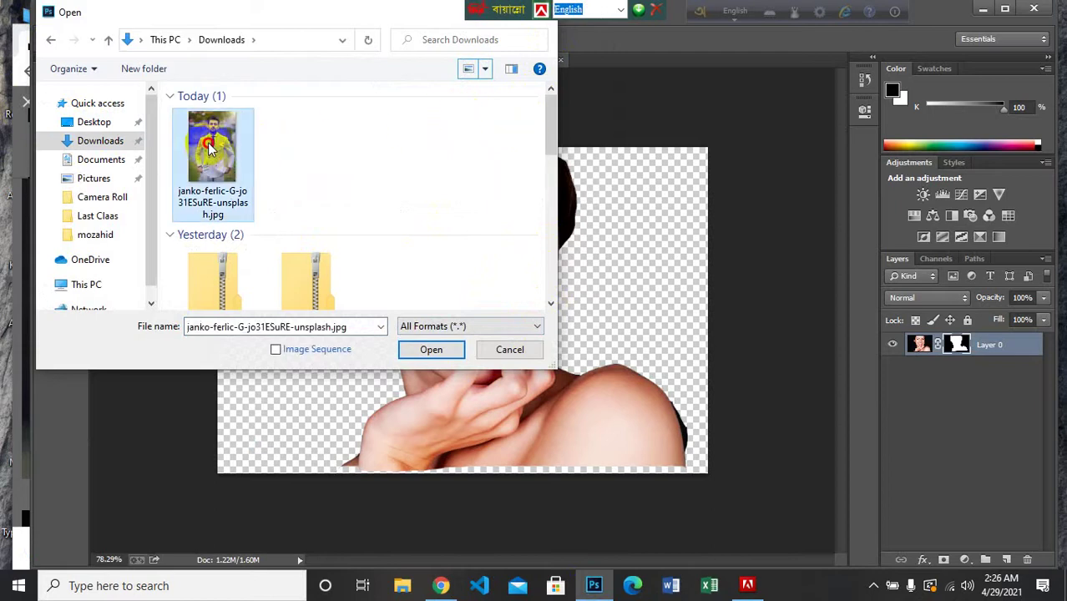
left_click(429, 350)
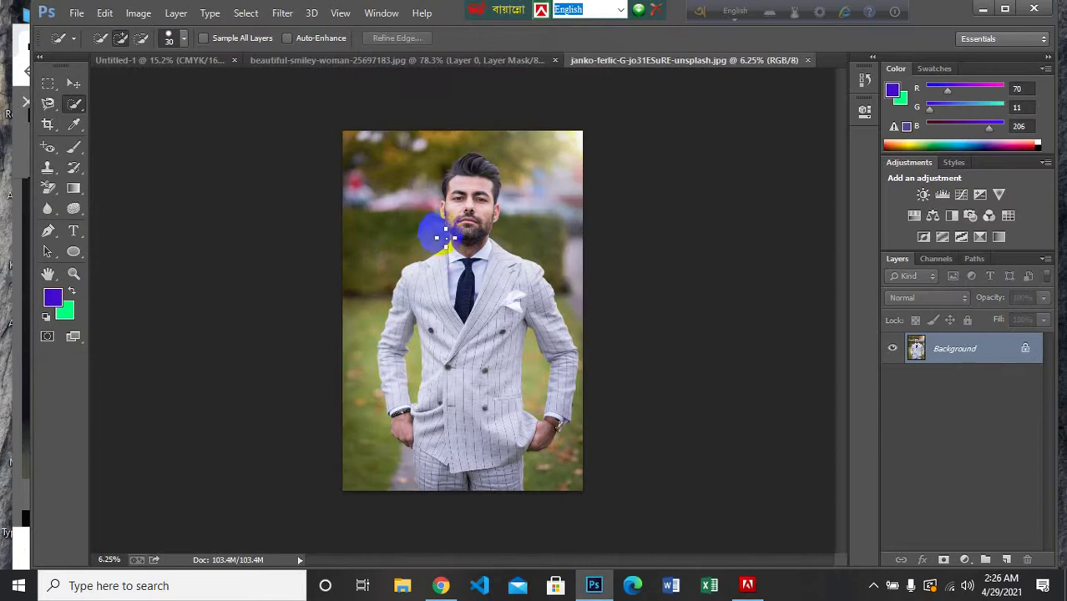
Convert the locked Background of the man's photo into a regular layer with the default name
key("ctrl+plus")
scroll(496, 175, "up", 3)
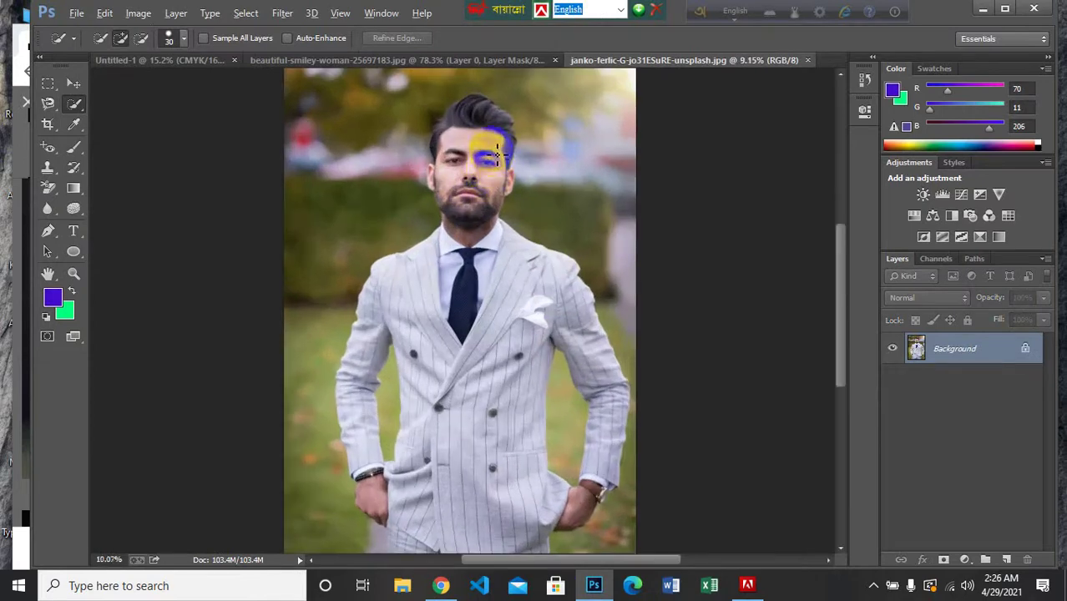
double_click(1002, 349)
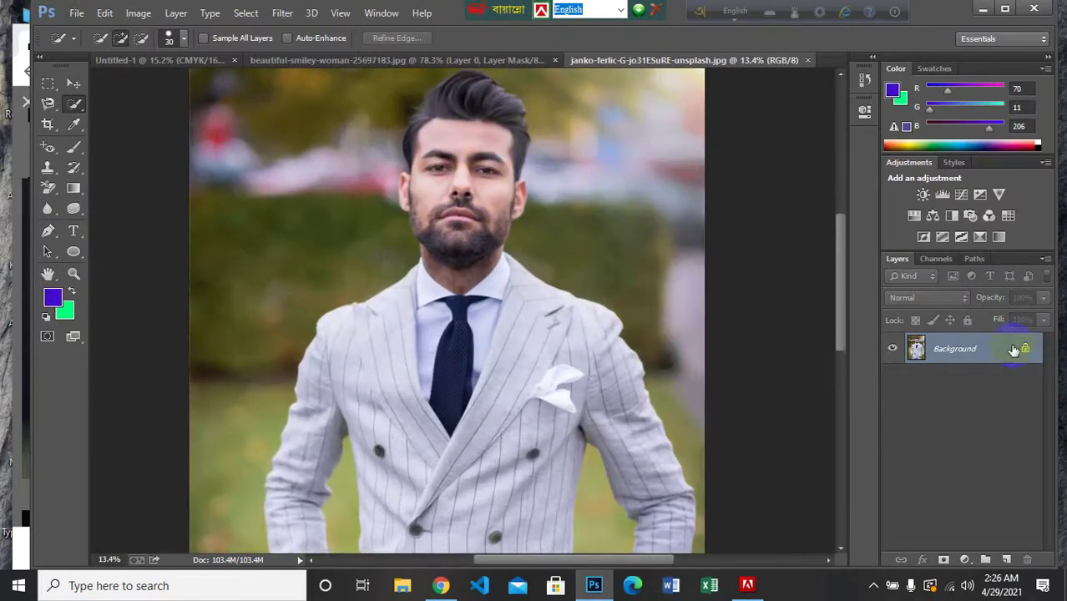
left_click(667, 180)
scroll(210, 204, "down", 1)
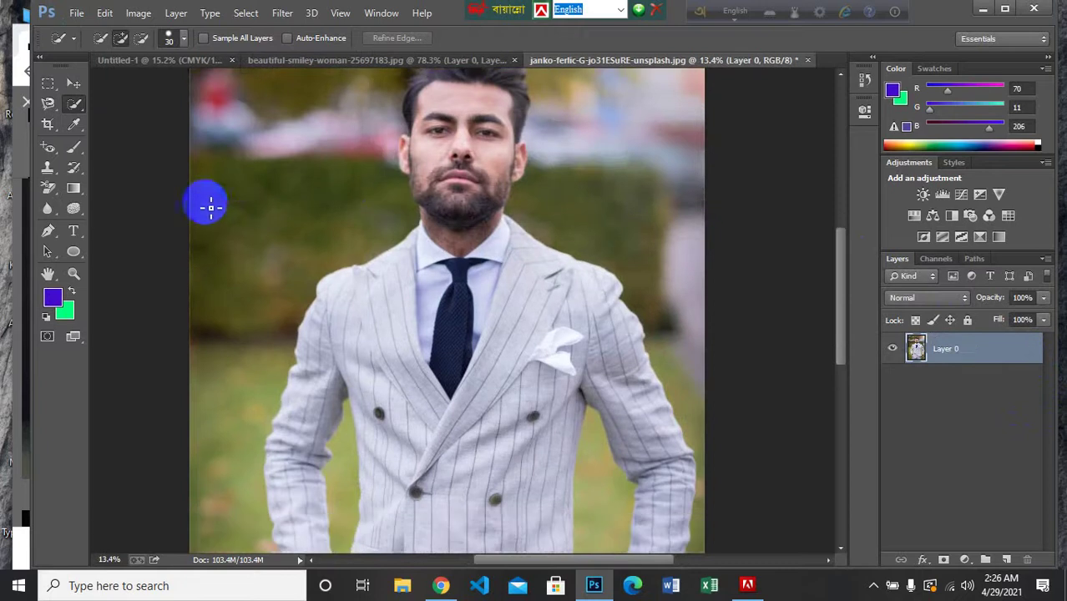
Choose the Quick Selection Tool and adjust its brush size, enlarging it to 500 and reducing it to 80
right_click(73, 104)
left_click(128, 103)
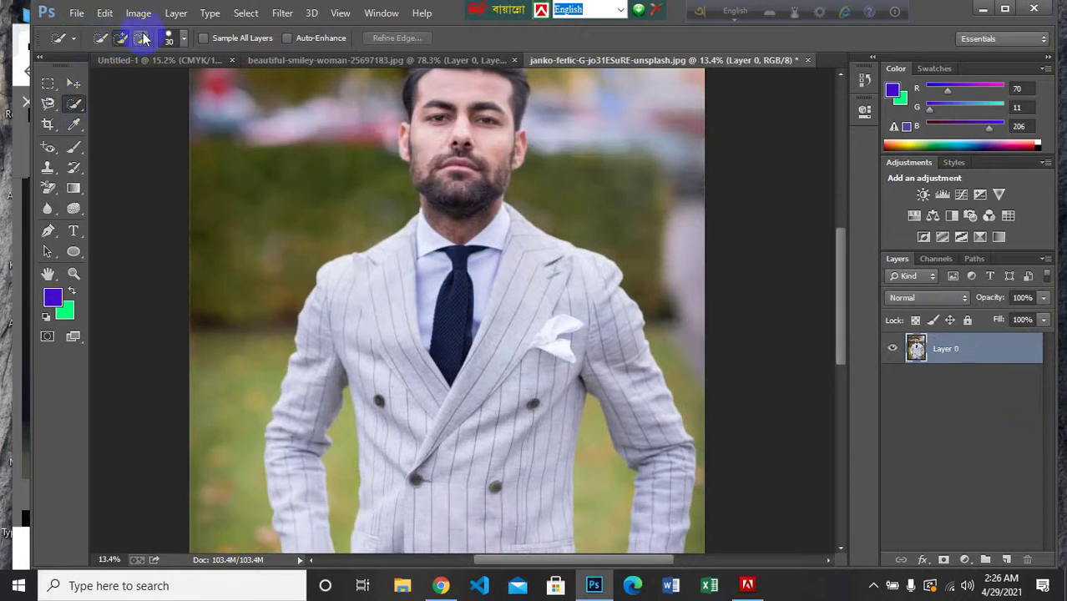
scroll(500, 158, "up", 1)
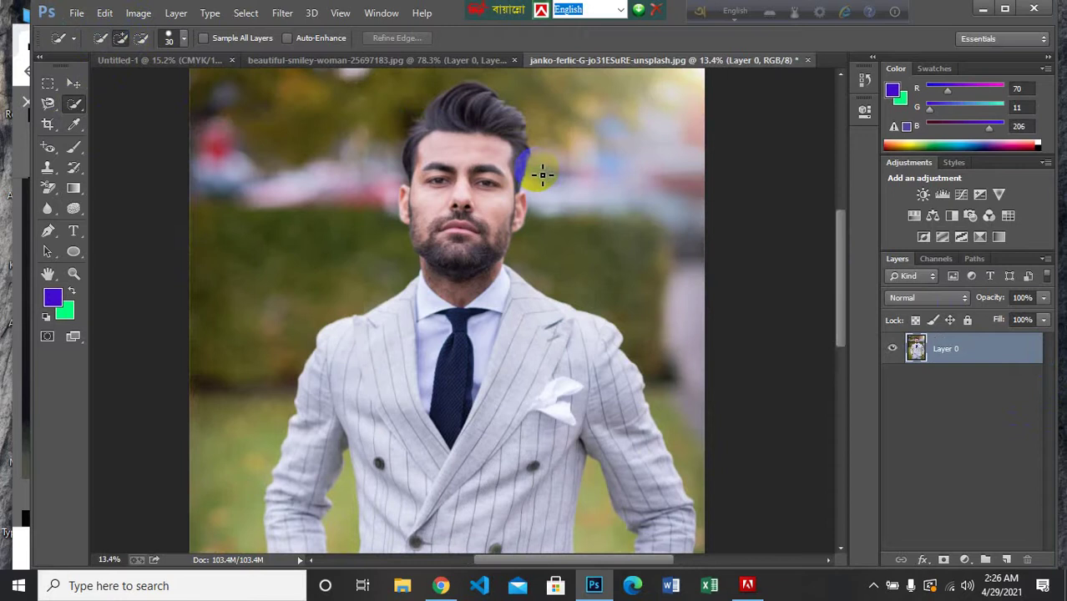
mouse_move(542, 173)
left_mouse_down()
mouse_move(421, 181)
mouse_move(520, 223)
left_mouse_up()
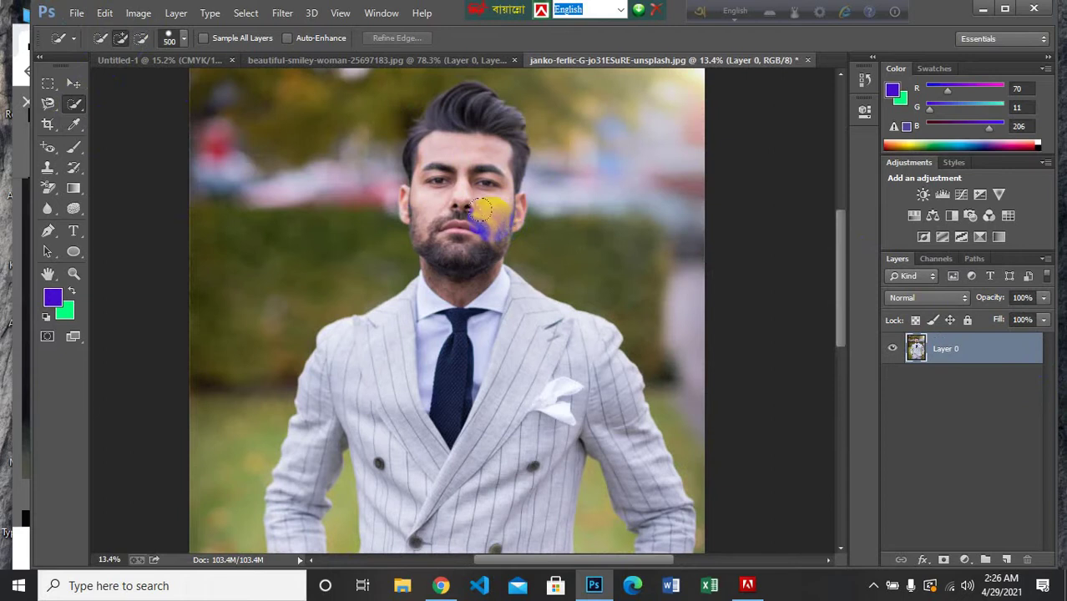
key("bracketleft")
key("bracketleft")
left_click_drag(484, 213, 464, 183)
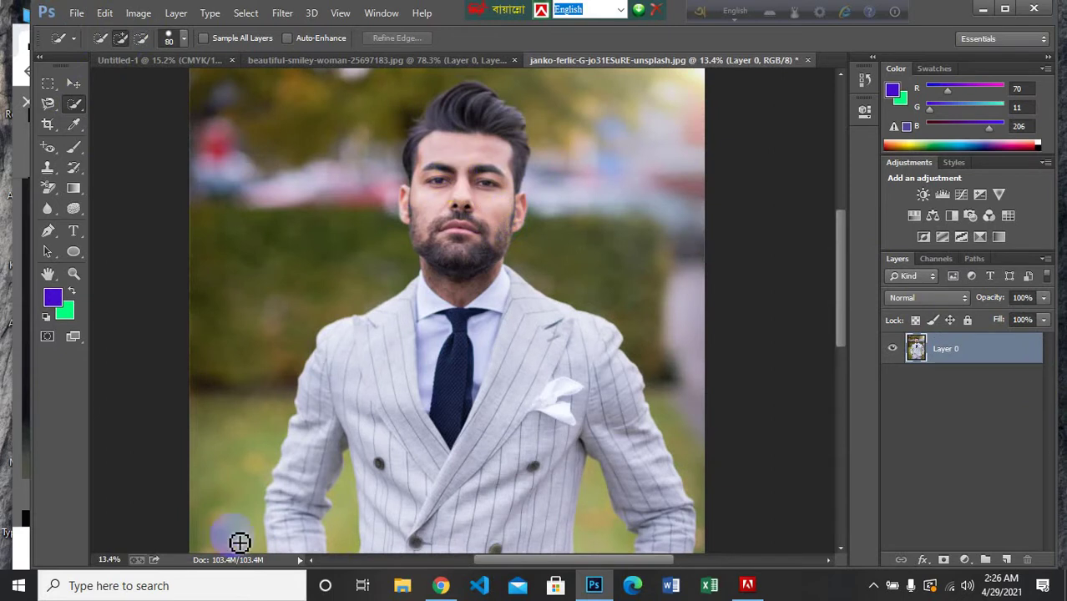
Quick-select the man's hair, face, beard and neck down into the chest, reducing the brush size to 70
key("bracketleft")
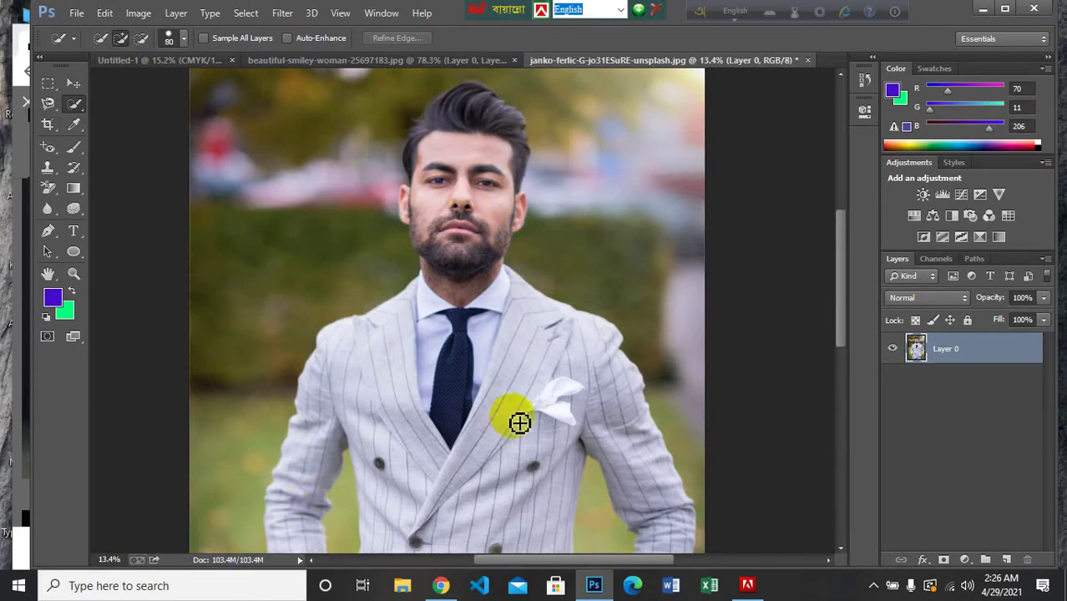
left_click(428, 258)
scroll(378, 258, "up", 1)
left_click(564, 298)
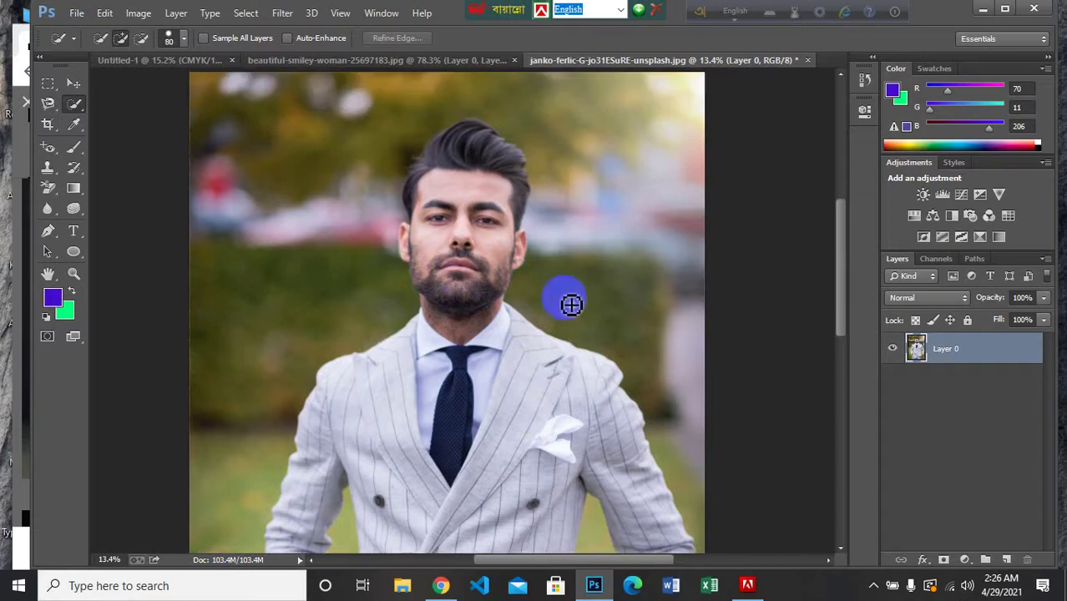
left_click(490, 284)
left_click(396, 265)
left_click_drag(458, 274, 484, 293)
key("bracketleft")
left_click_drag(464, 254, 476, 269)
key("bracketleft")
left_click(466, 227)
mouse_move(484, 171)
left_mouse_down()
mouse_move(499, 159)
mouse_move(474, 184)
mouse_move(440, 184)
mouse_move(460, 153)
mouse_move(431, 179)
mouse_move(439, 244)
mouse_move(415, 250)
mouse_move(436, 276)
mouse_move(422, 279)
mouse_move(476, 283)
mouse_move(467, 257)
mouse_move(510, 164)
mouse_move(503, 150)
mouse_move(519, 183)
mouse_move(514, 237)
mouse_move(525, 245)
mouse_move(419, 340)
mouse_move(431, 322)
left_mouse_up()
Add the shirt collar, both lapels and the upper part of the sleeve on the bracelet side to the selection
scroll(431, 322, "down", 3)
mouse_move(448, 207)
left_mouse_down()
mouse_move(352, 223)
mouse_move(322, 278)
mouse_move(333, 255)
mouse_move(355, 258)
mouse_move(345, 265)
mouse_move(375, 212)
mouse_move(360, 199)
mouse_move(396, 273)
mouse_move(442, 165)
mouse_move(512, 215)
left_mouse_up()
scroll(338, 262, "down", 1)
mouse_move(481, 145)
left_mouse_down()
mouse_move(522, 169)
mouse_move(514, 134)
left_mouse_up()
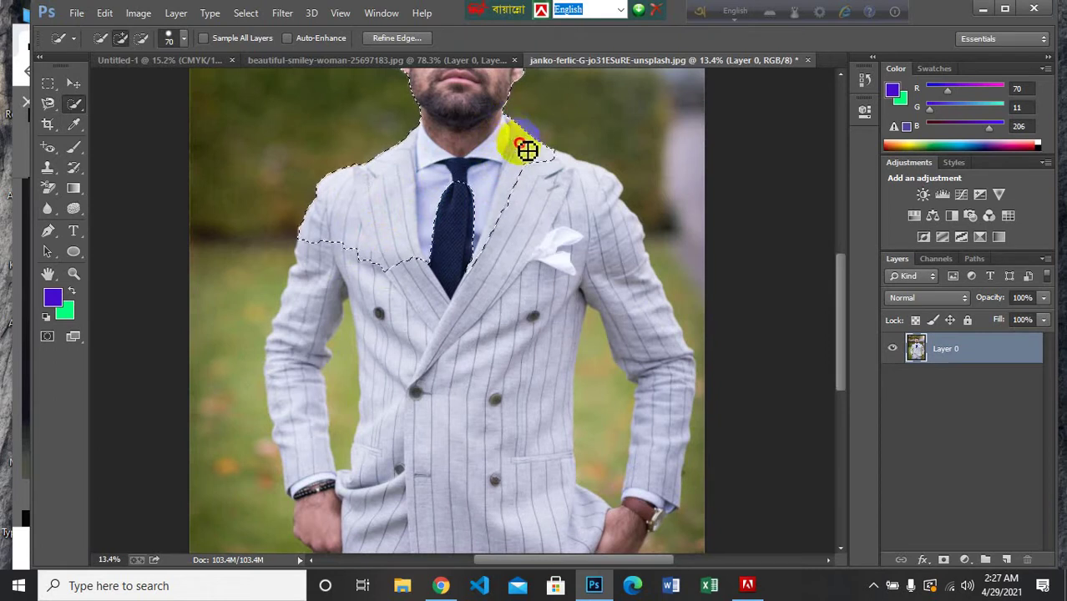
mouse_move(535, 166)
left_mouse_down()
mouse_move(558, 219)
mouse_move(337, 214)
mouse_move(330, 231)
mouse_move(330, 213)
mouse_move(281, 273)
left_mouse_up()
scroll(305, 246, "down", 2)
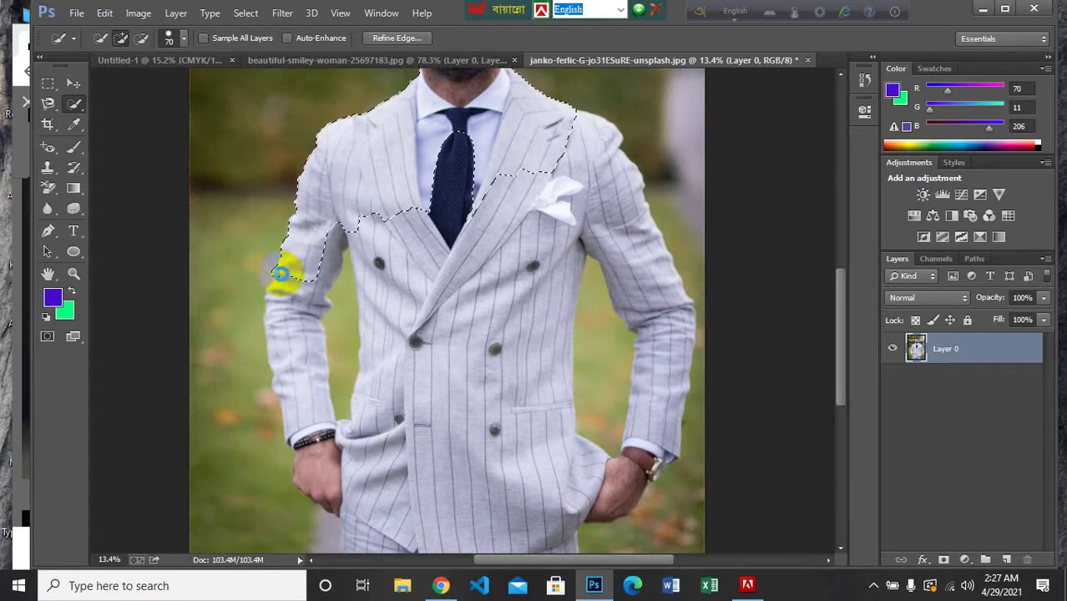
Extend the selection down the bracelet-side sleeve to the shirt cuff, refining the cuff edge with a brush size of 30
scroll(281, 273, "down", 1)
mouse_move(317, 226)
left_mouse_down()
mouse_move(333, 240)
mouse_move(343, 222)
mouse_move(334, 253)
mouse_move(284, 285)
mouse_move(306, 389)
left_mouse_up()
scroll(288, 340, "down", 1)
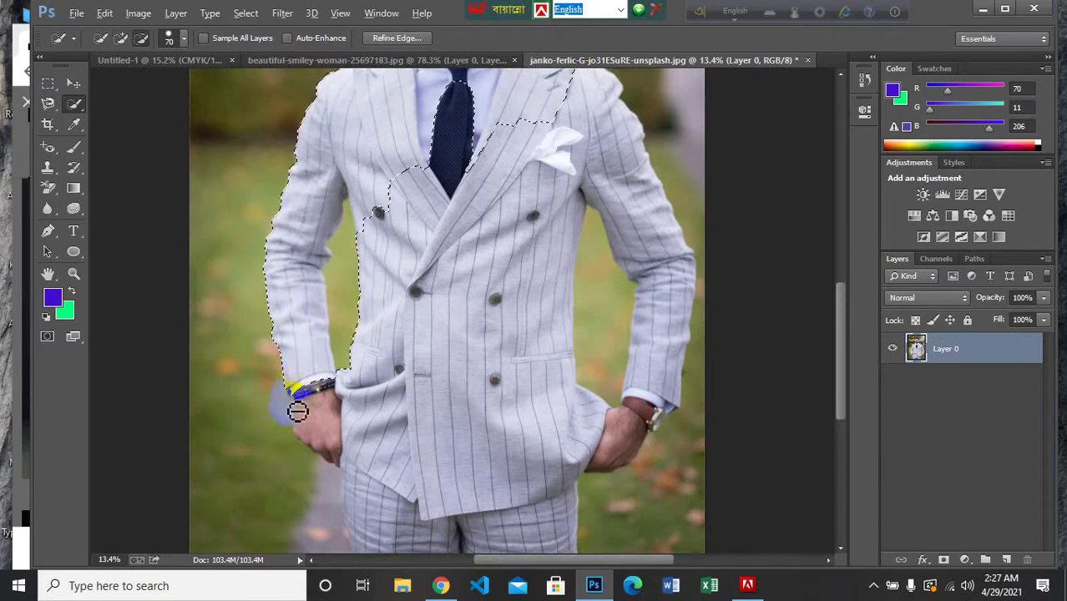
scroll(306, 389, "up", 4)
key("bracketleft")
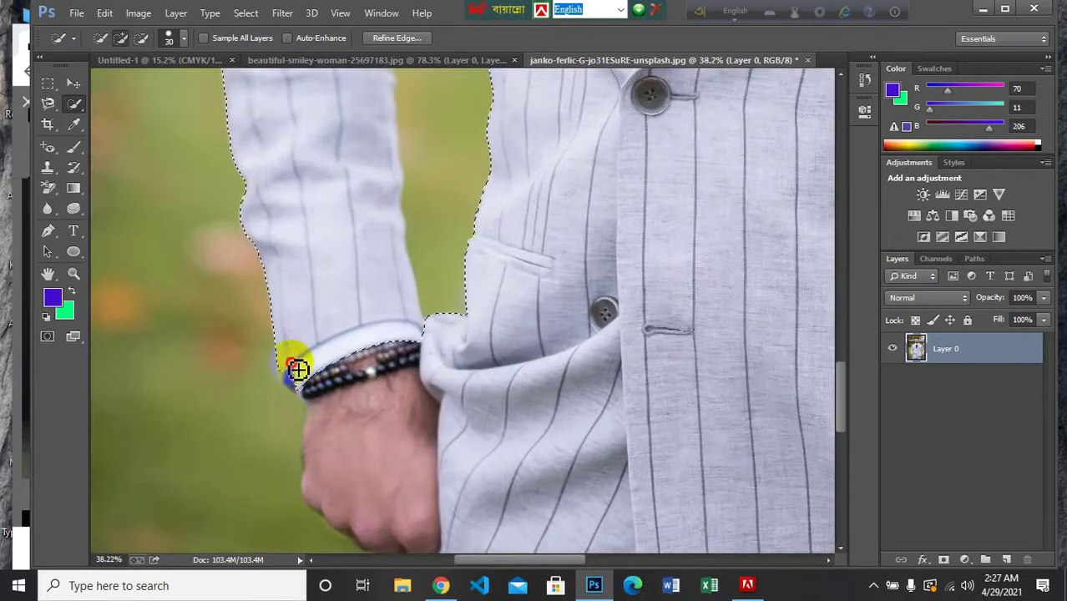
left_click_drag(292, 378, 303, 375)
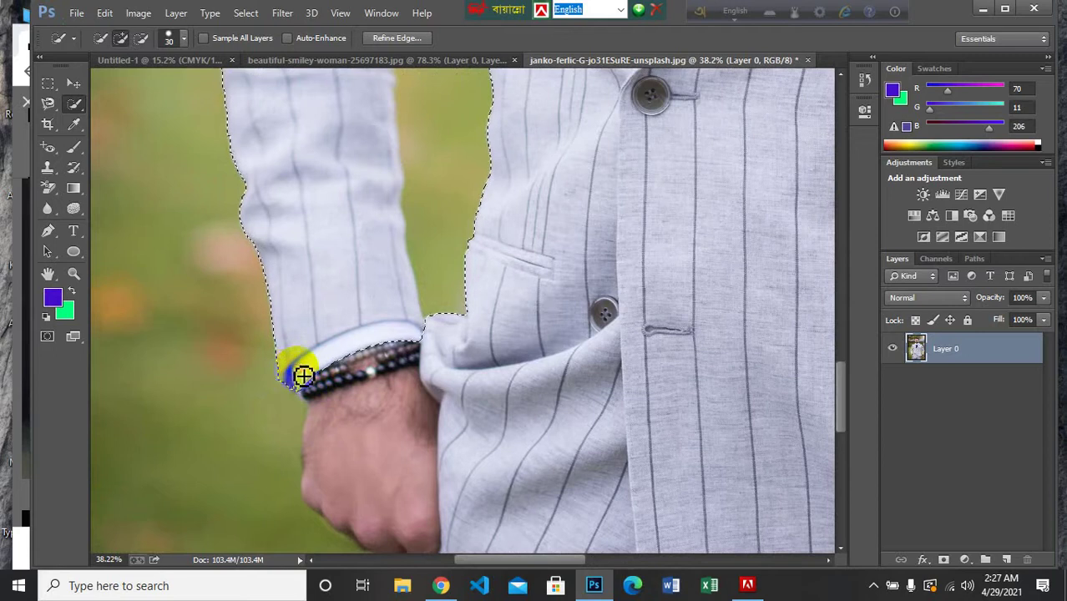
scroll(302, 363, "down", 1)
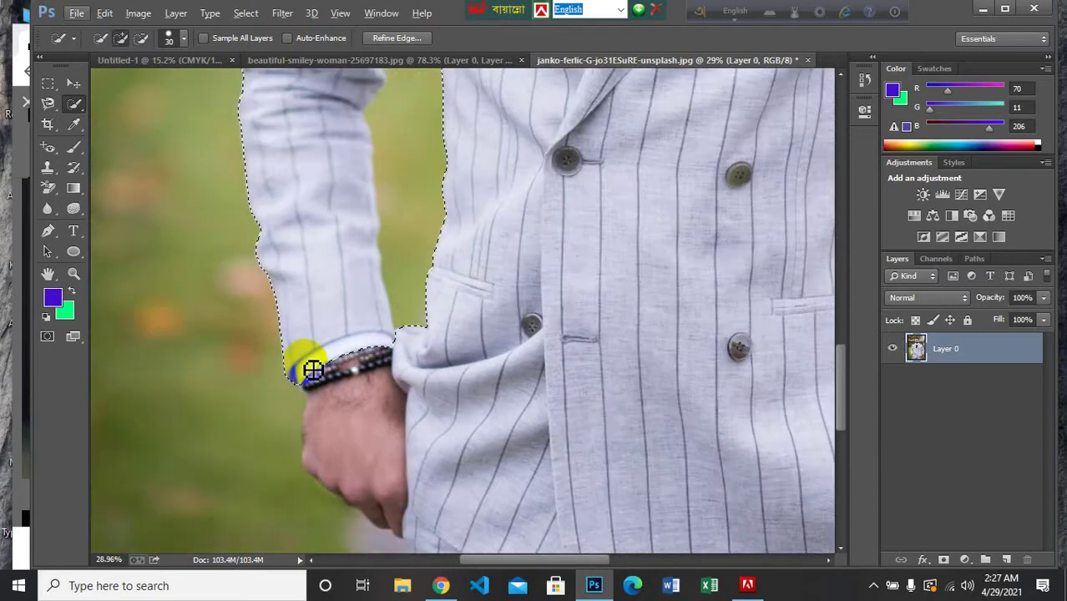
Add the bracelets and the hand below them to the selection, including the edge along the knuckles
mouse_move(333, 389)
left_mouse_down()
mouse_move(318, 387)
mouse_move(377, 368)
left_mouse_up()
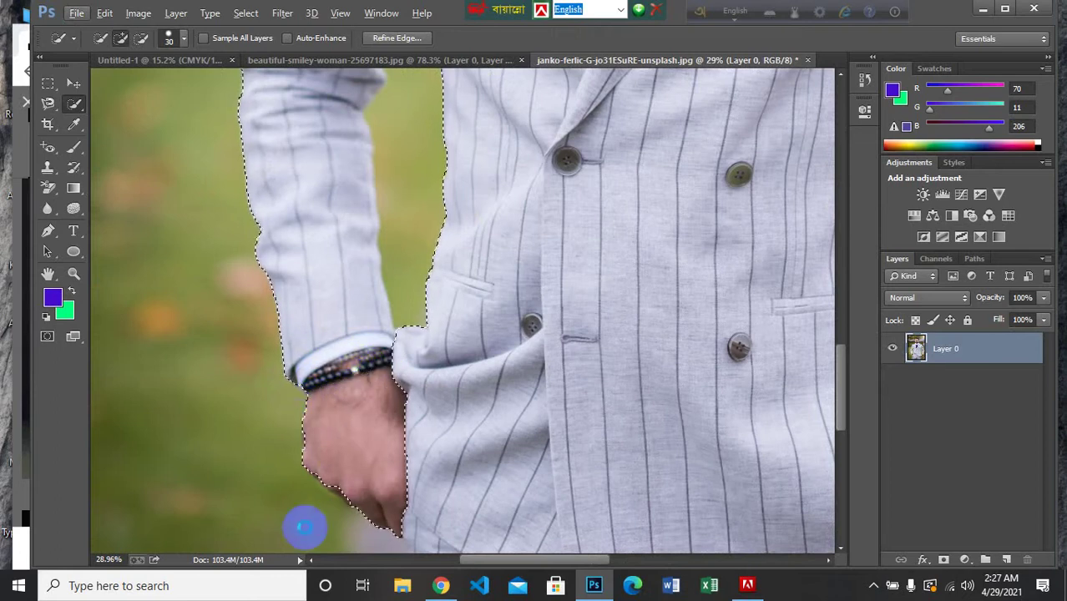
scroll(334, 530, "up", 1)
scroll(346, 513, "up", 1)
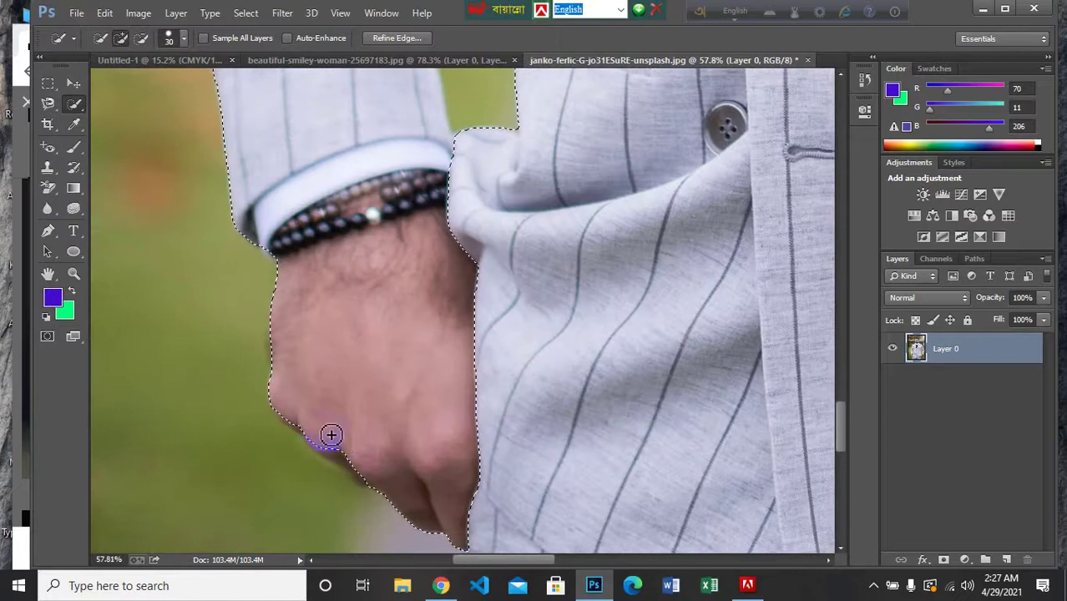
mouse_move(282, 408)
left_mouse_down()
mouse_move(333, 445)
mouse_move(317, 444)
mouse_move(370, 437)
left_mouse_up()
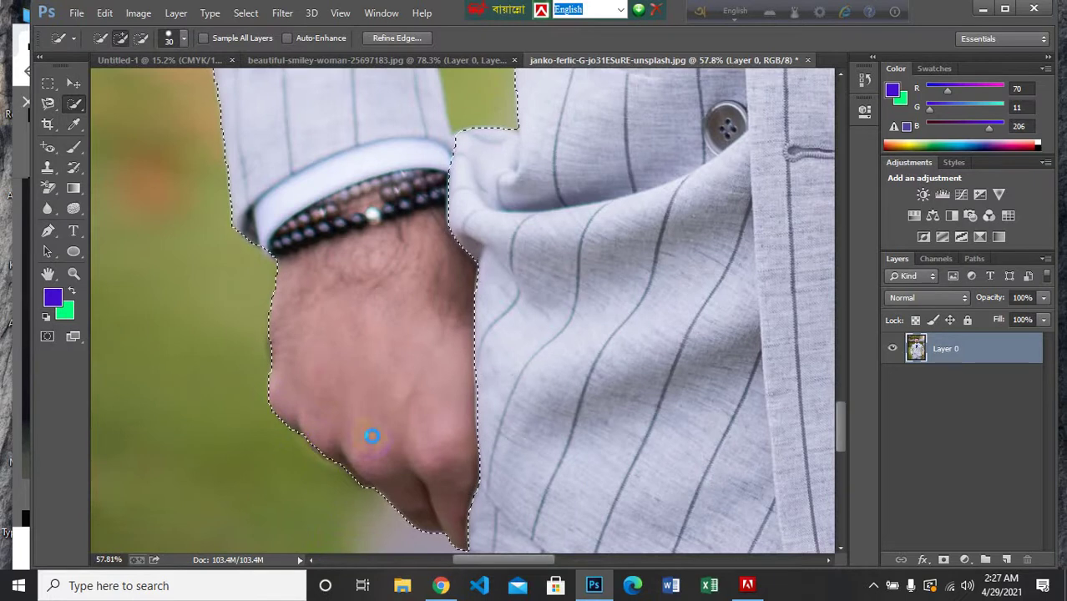
scroll(372, 435, "down", 8)
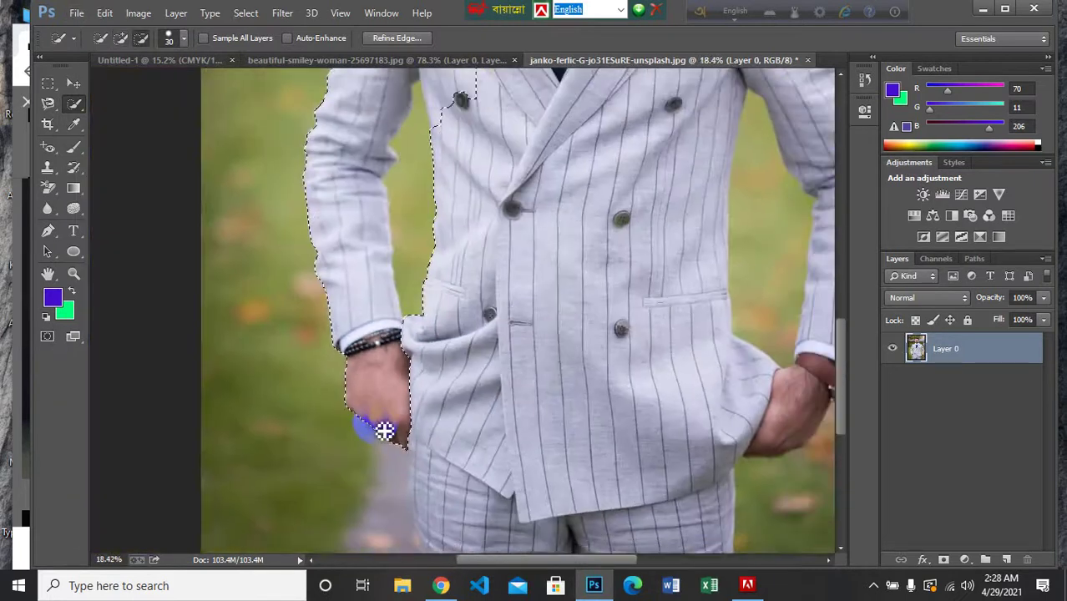
Correct the selection edge where the braceleted wrist meets the jacket pocket
scroll(383, 428, "down", 1)
mouse_move(389, 409)
left_mouse_down()
mouse_move(407, 369)
mouse_move(393, 378)
left_mouse_up()
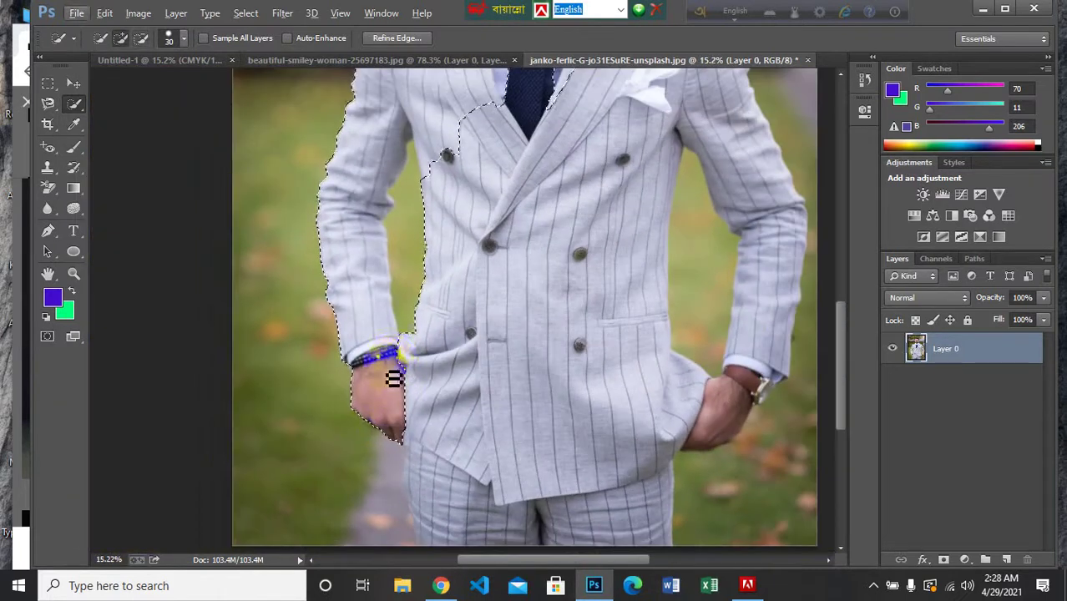
scroll(393, 378, "up", 2)
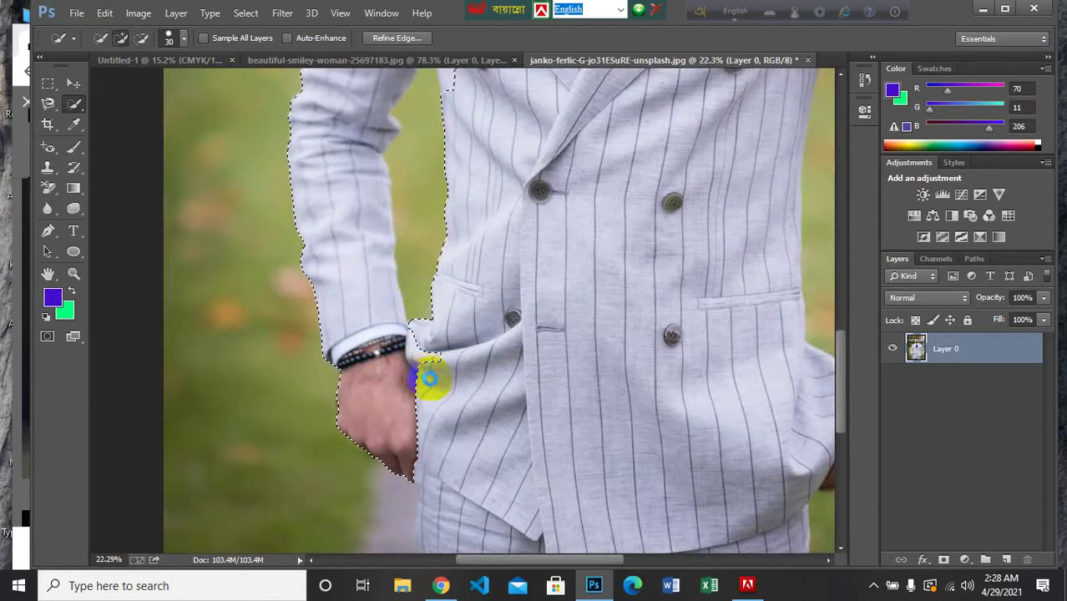
scroll(417, 364, "down", 1)
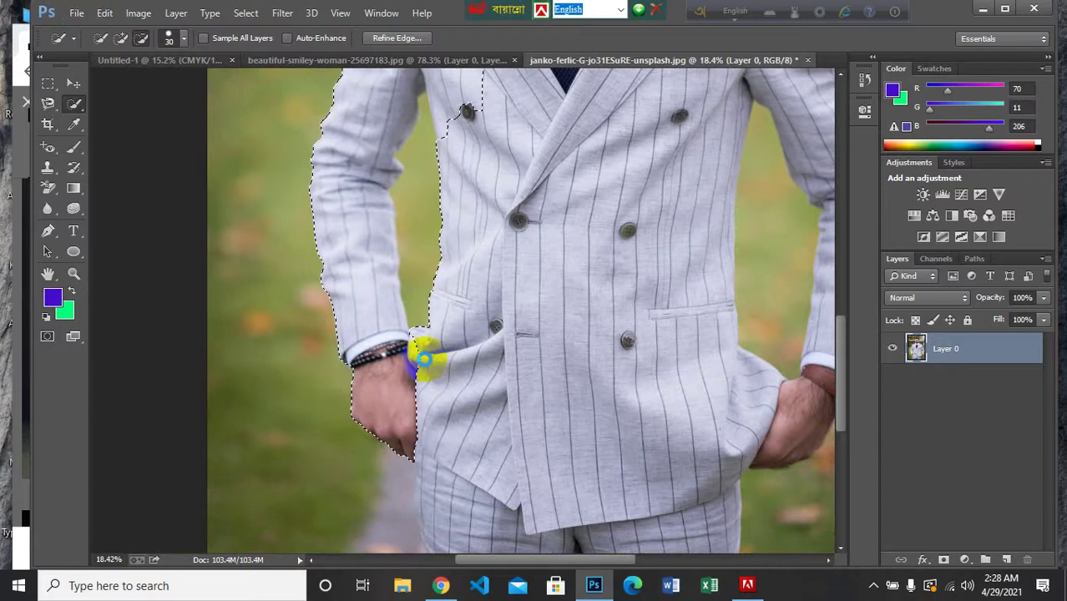
scroll(421, 358, "up", 2)
scroll(428, 424, "up", 3)
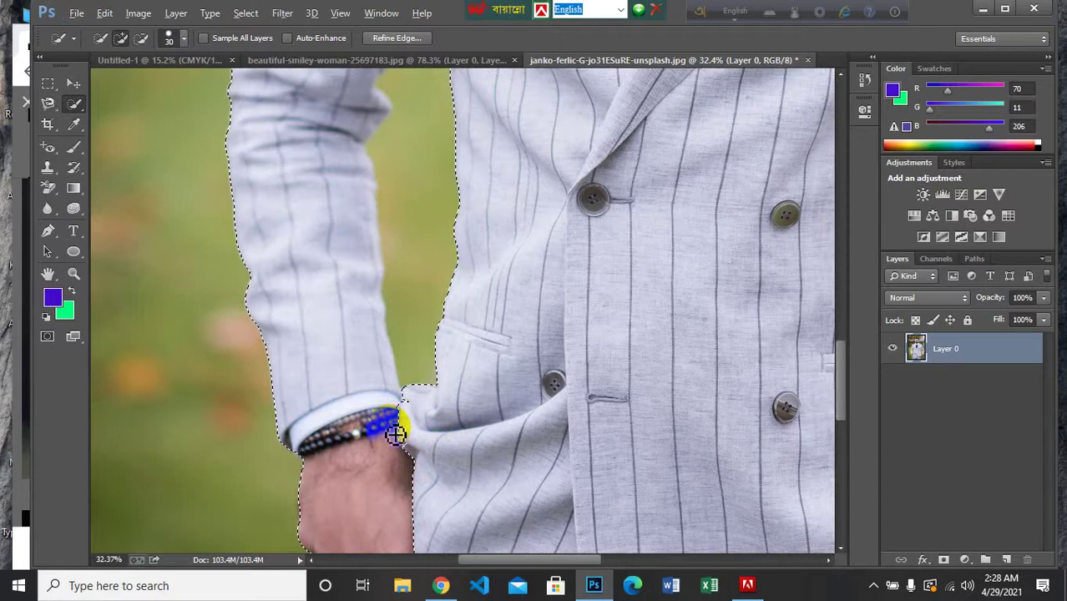
scroll(395, 433, "down", 2)
scroll(406, 395, "up", 2)
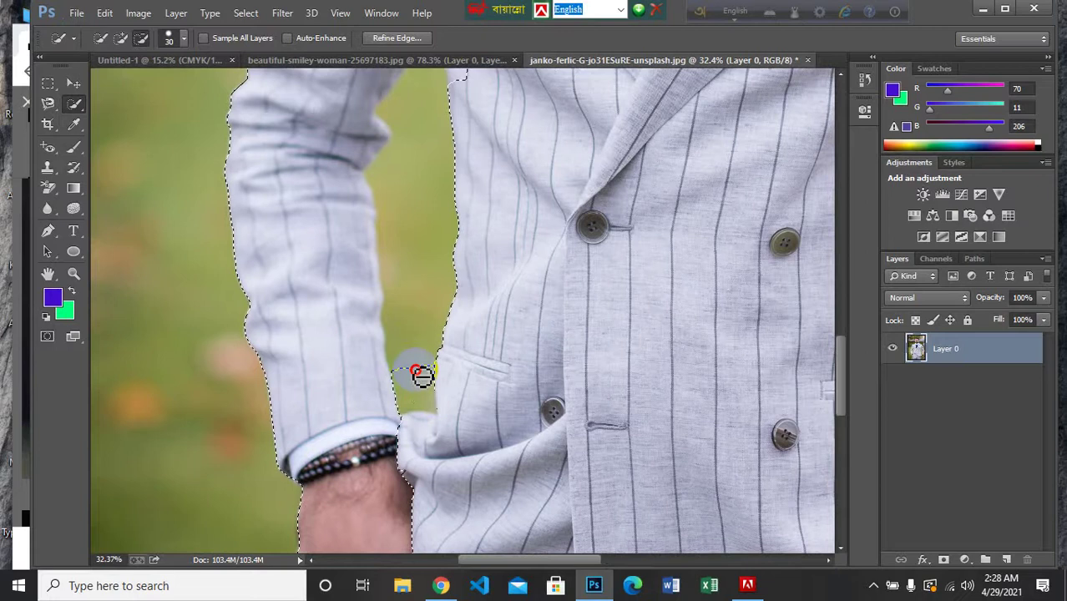
Subtract the green background just above the wrist, between the sleeve and the jacket, from the selection
left_click(410, 383, "alt")
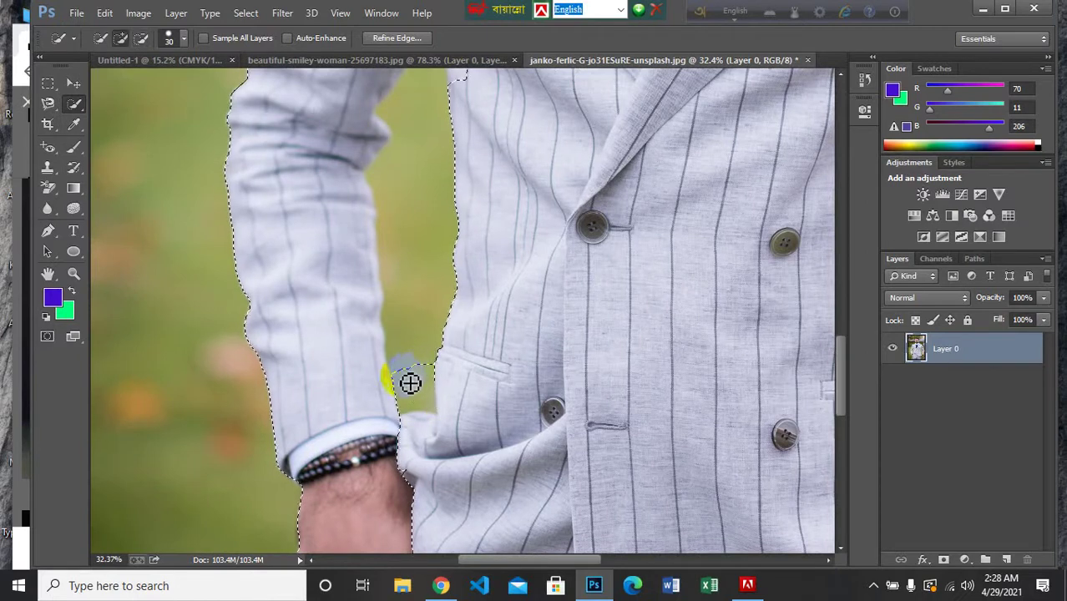
mouse_move(414, 366)
left_mouse_down()
mouse_move(414, 396)
mouse_move(410, 348)
mouse_move(401, 378)
mouse_move(406, 311)
left_mouse_up()
scroll(412, 318, "up", 2)
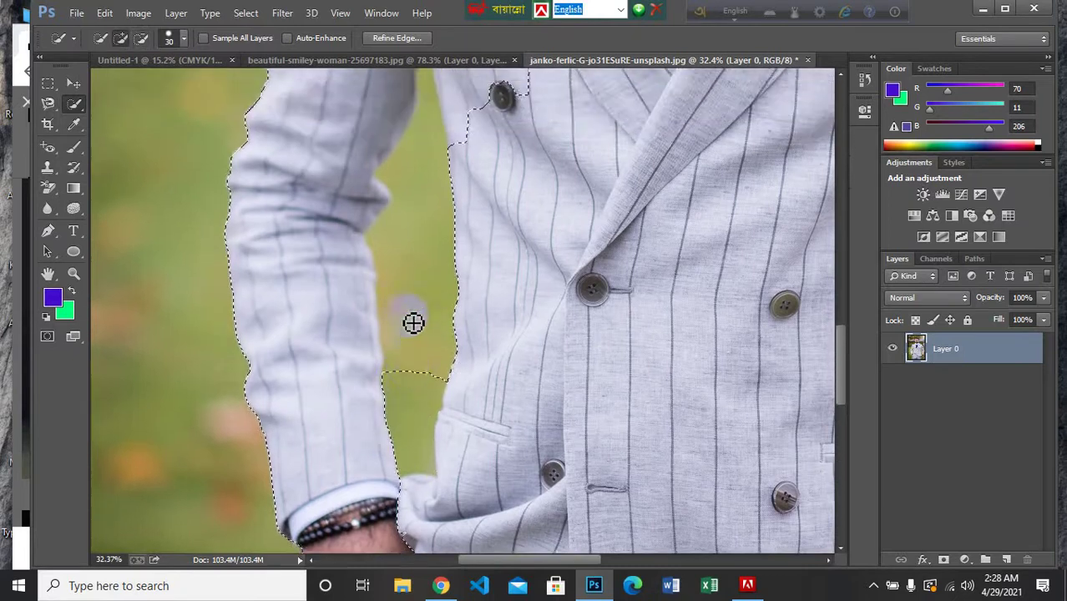
scroll(410, 369, "down", 1)
scroll(414, 371, "down", 2)
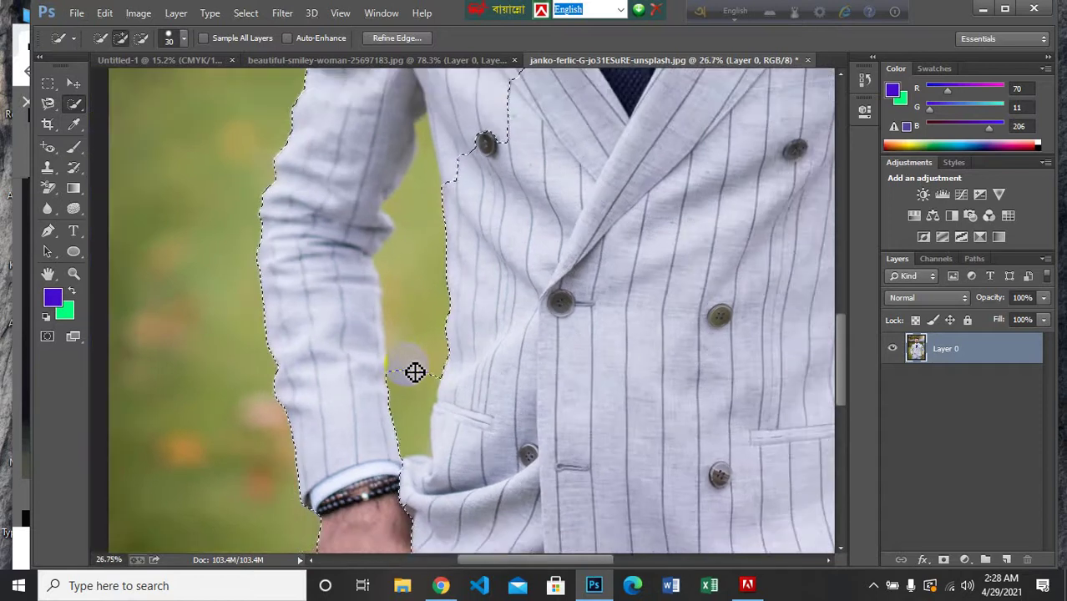
mouse_move(407, 284)
left_mouse_down()
mouse_move(410, 312)
mouse_move(414, 267)
left_mouse_up()
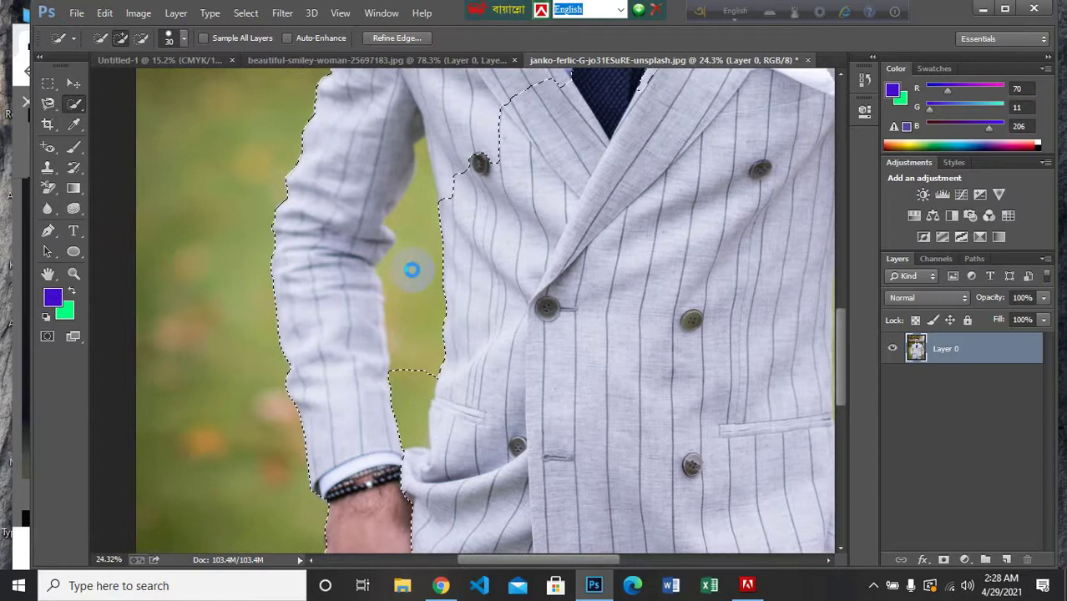
left_click(411, 292)
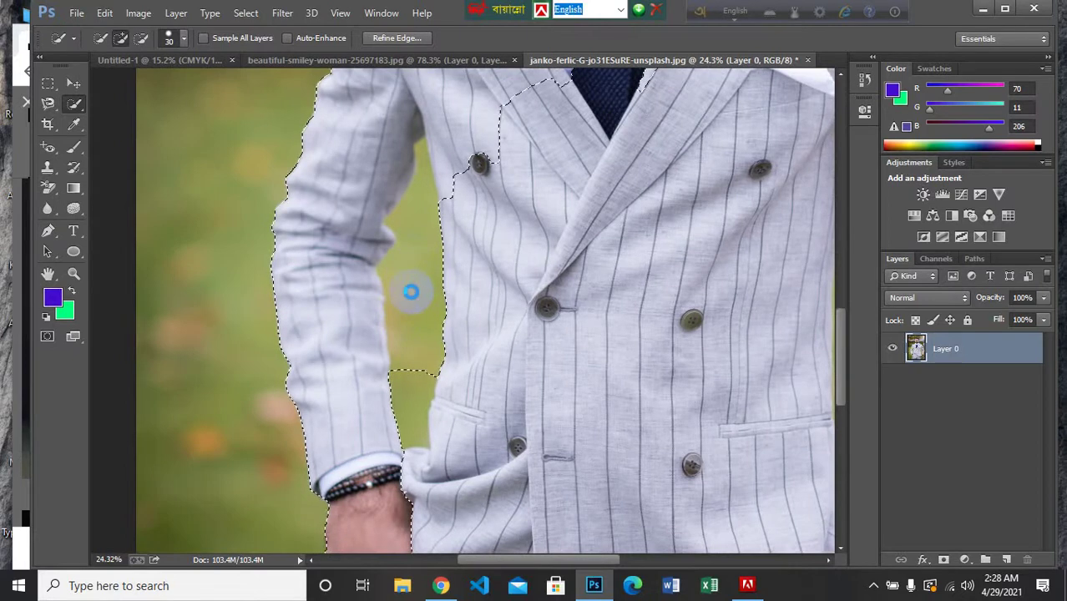
Trim more of the background gap beside the forearm out of the selection, working up towards the elbow
key("alt")
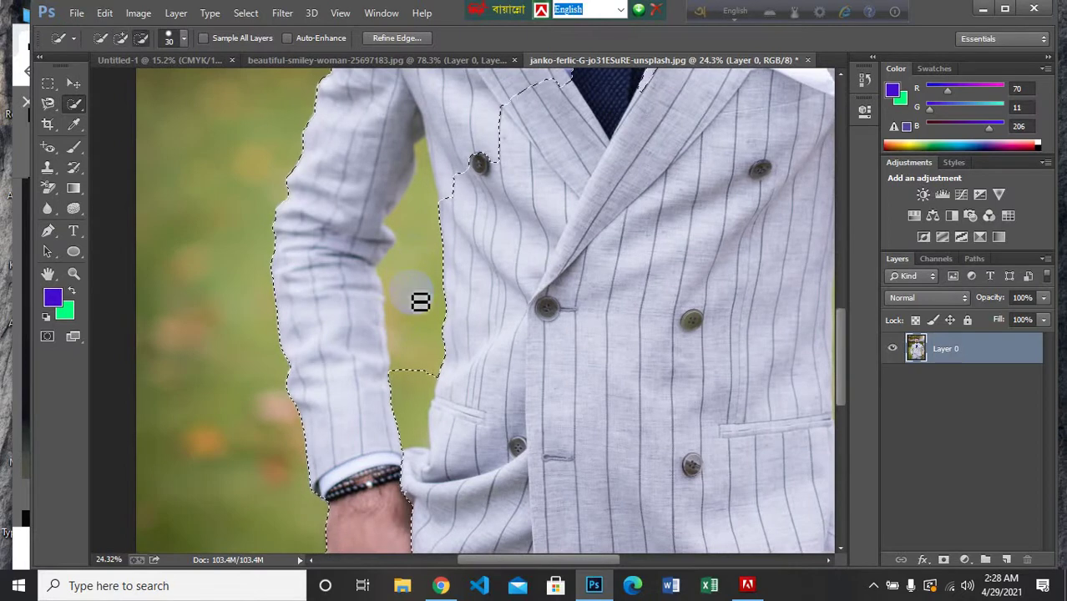
mouse_move(419, 300)
left_mouse_down()
mouse_move(419, 345)
mouse_move(418, 309)
left_mouse_up()
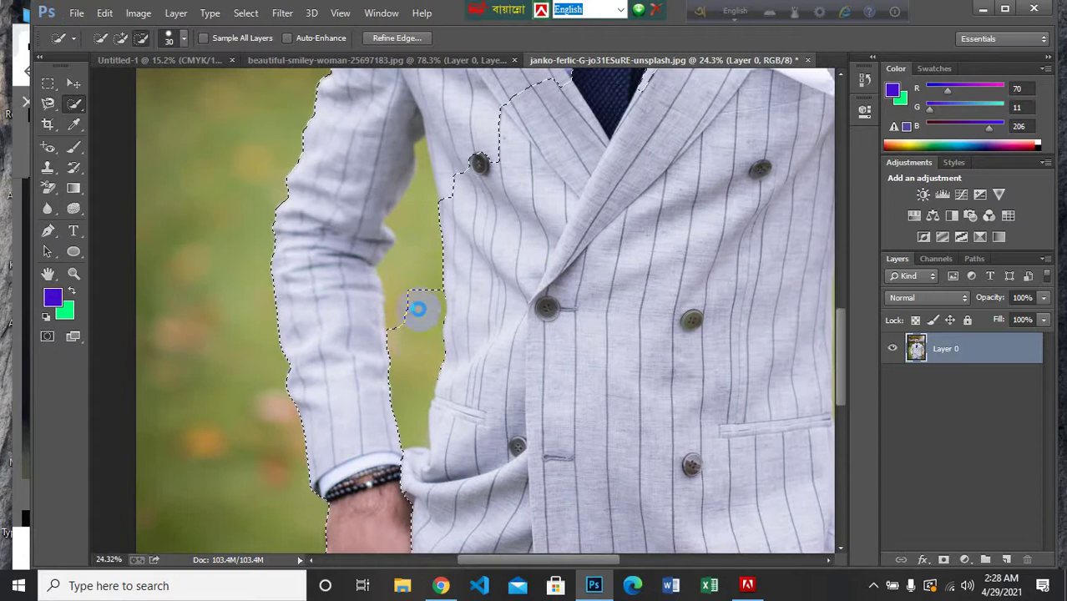
scroll(424, 315, "up", 2)
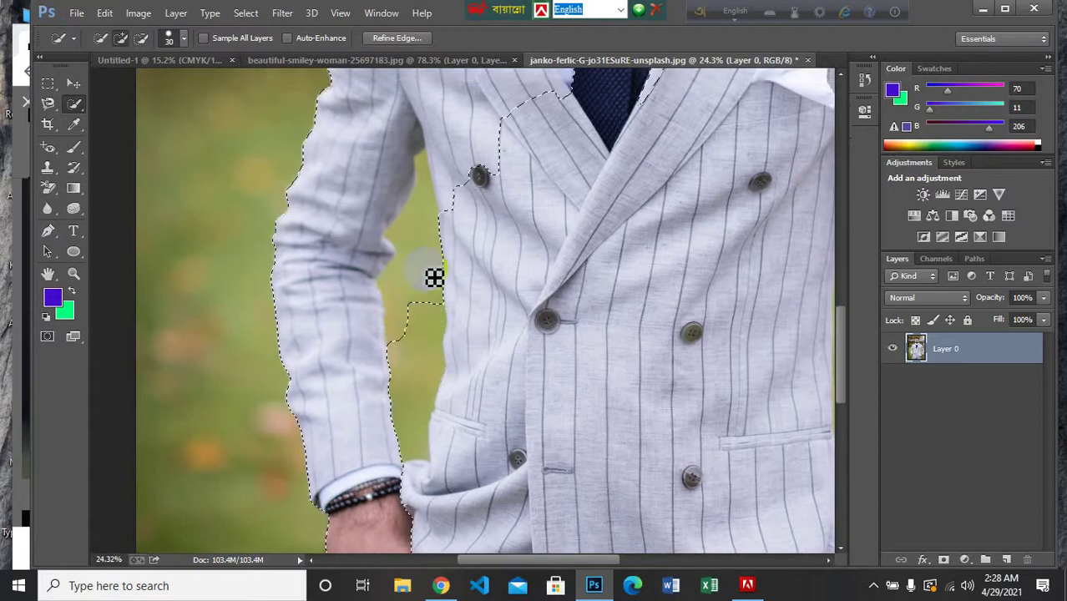
left_click_drag(428, 250, 412, 244)
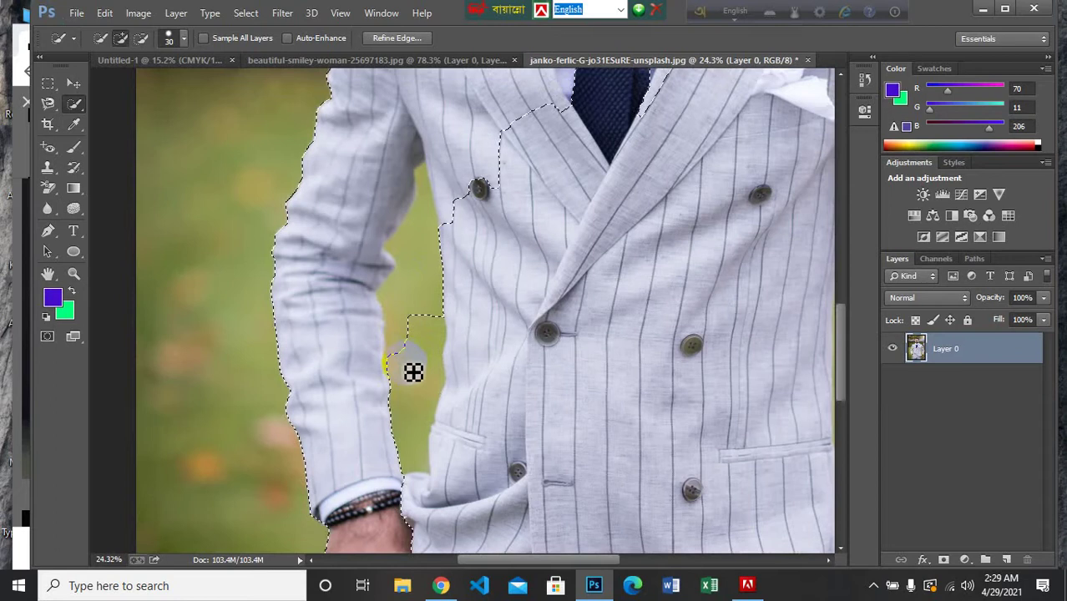
left_click_drag(413, 372, 402, 325)
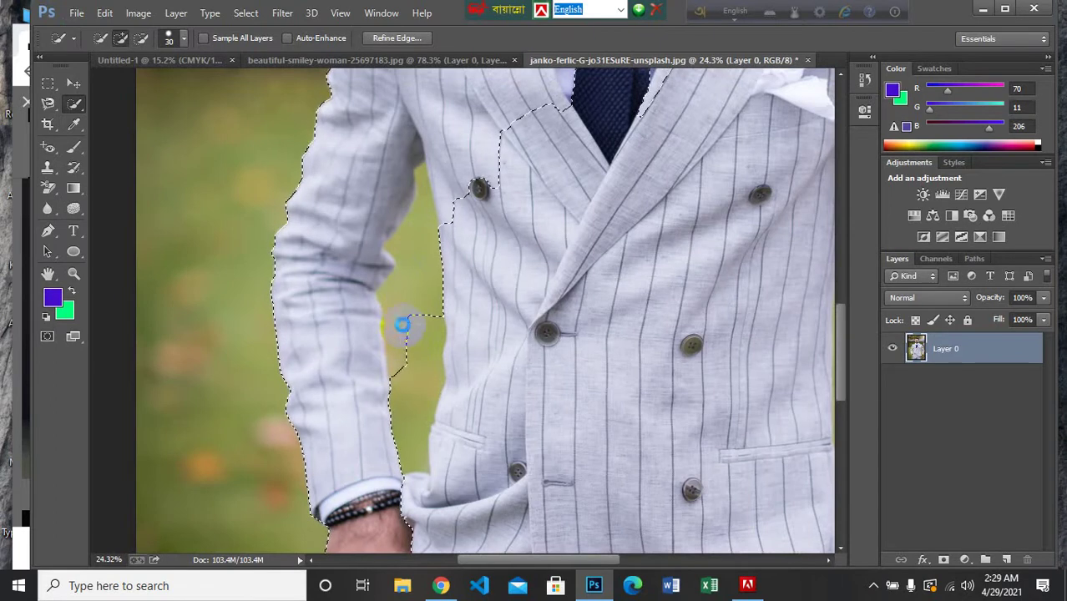
Enlarge the brush to 100 and add the jacket's front panel from the chest button down to the hem beside the braceleted hand
scroll(403, 325, "down", 1)
scroll(407, 325, "down", 3, "alt")
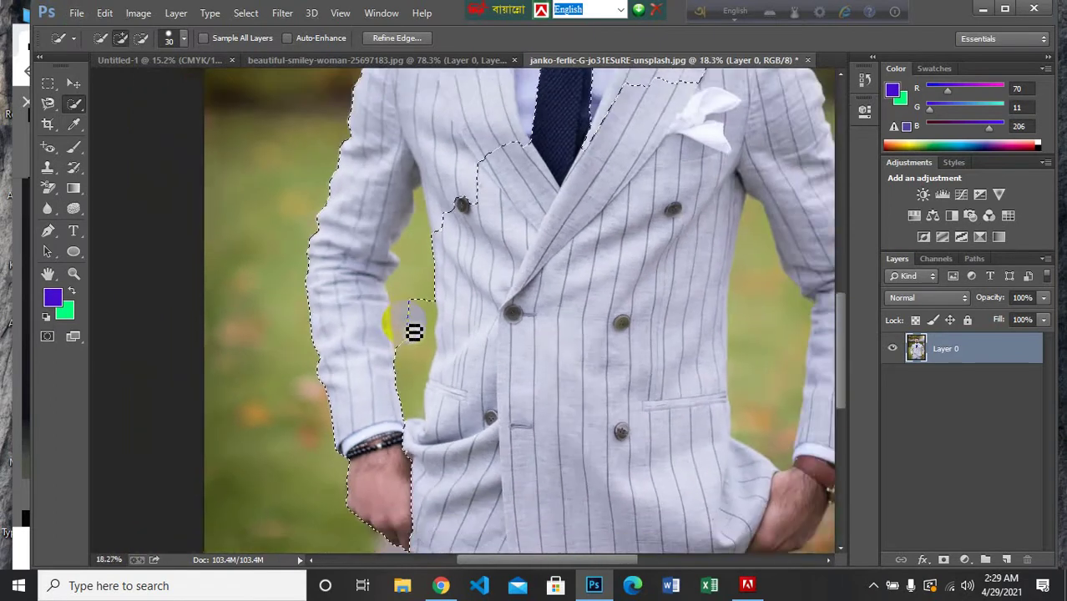
scroll(410, 326, "down", 1, "alt")
key("bracketright")
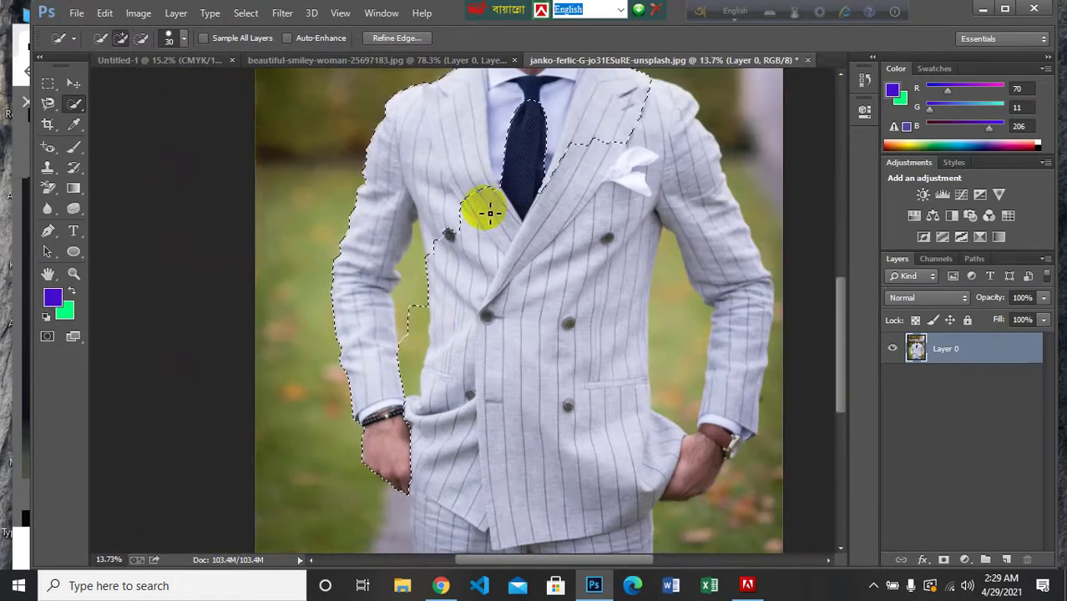
key("bracketright")
key("bracketright")
key("bracketright")
key("bracketright")
key("bracketright")
key("bracketright")
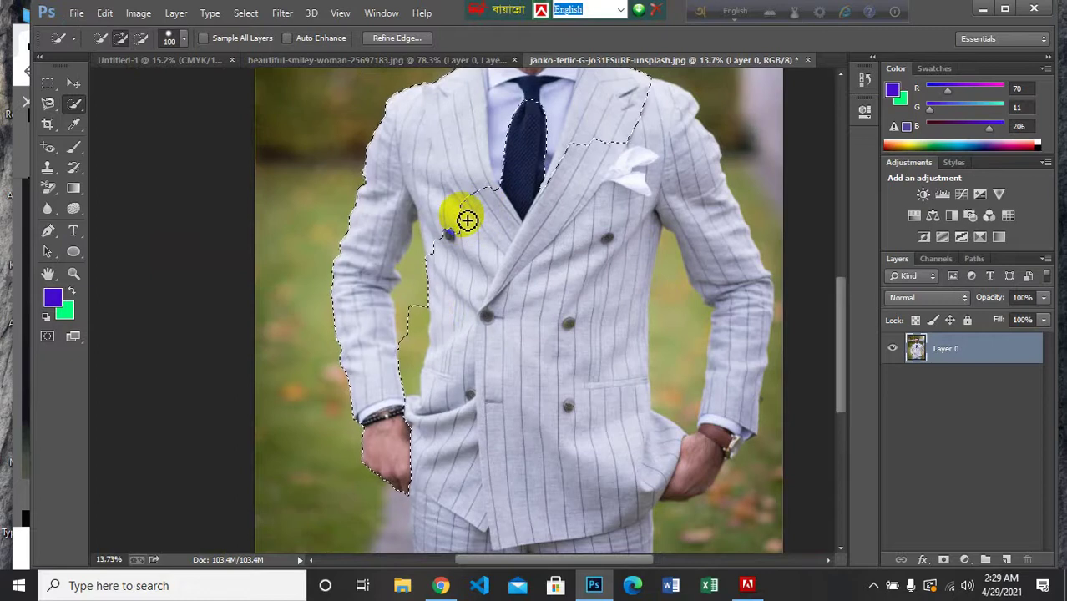
mouse_move(466, 252)
left_mouse_down()
mouse_move(480, 305)
mouse_move(472, 315)
mouse_move(462, 287)
mouse_move(448, 301)
mouse_move(443, 357)
left_mouse_up()
scroll(446, 362, "down", 3)
mouse_move(482, 286)
left_mouse_down()
mouse_move(454, 272)
mouse_move(449, 305)
left_mouse_up()
mouse_move(443, 361)
left_mouse_down()
mouse_move(437, 424)
mouse_move(445, 358)
mouse_move(431, 304)
mouse_move(429, 328)
mouse_move(415, 302)
left_mouse_up()
scroll(449, 364, "up", 1)
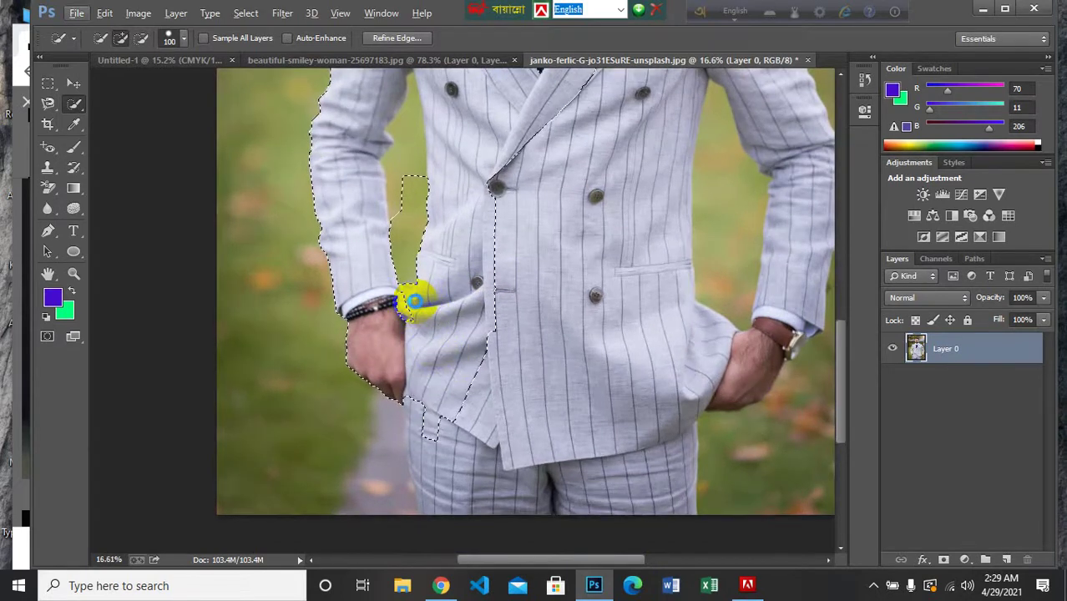
Add the outer part of the trouser leg below the braceleted hand, down to the photo's lower edge
scroll(419, 356, "down", 2)
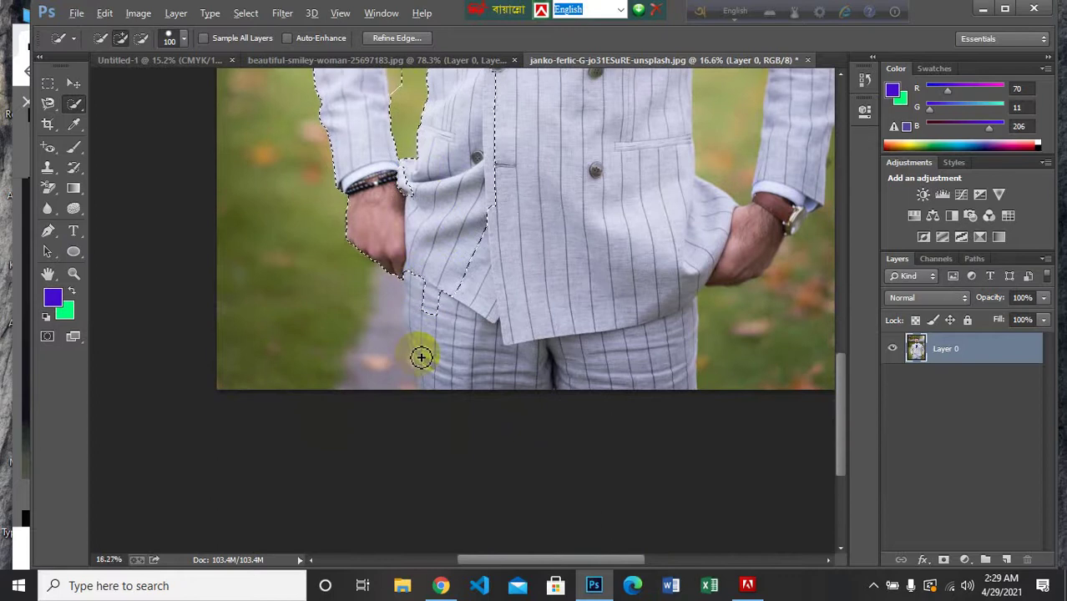
scroll(440, 259, "up", 2)
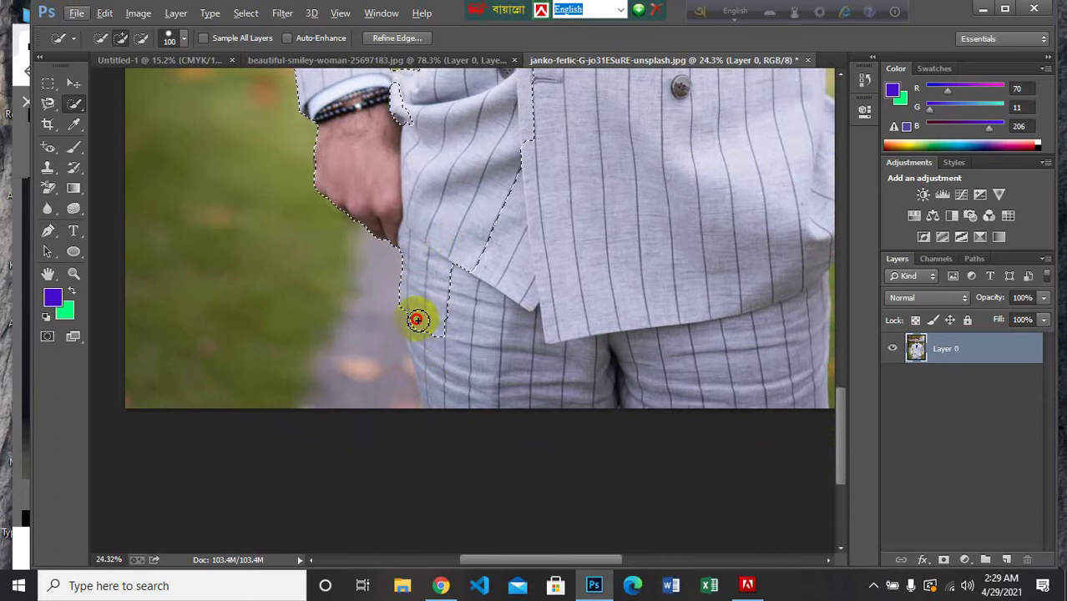
mouse_move(423, 349)
left_mouse_down()
mouse_move(424, 374)
mouse_move(440, 390)
left_mouse_up()
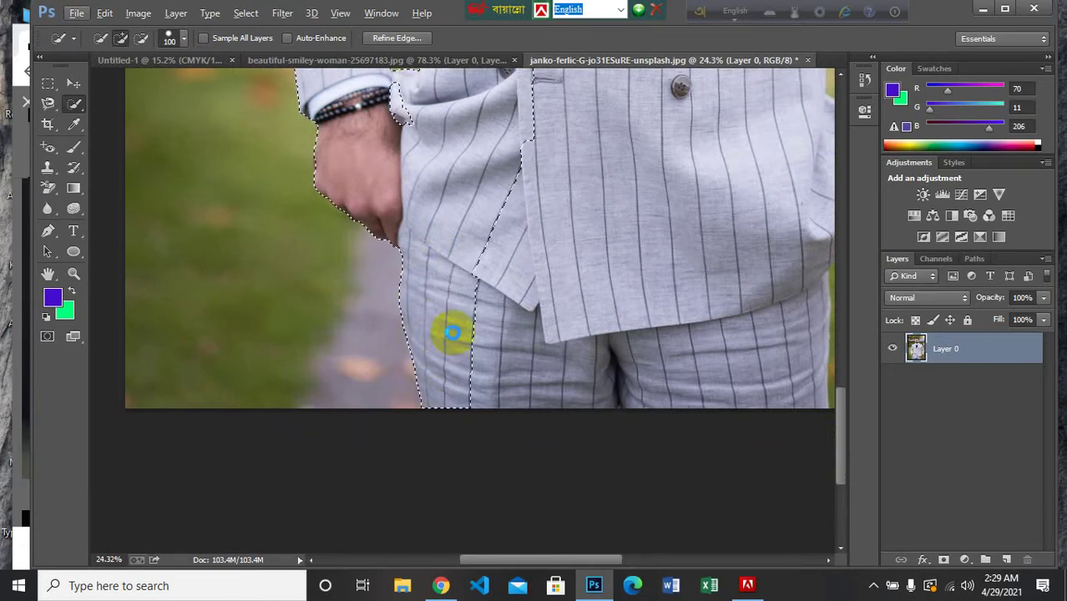
Extend the selection across the jacket front and pocket square, and down the opposite sleeve to the elbow
scroll(454, 333, "down", 2)
mouse_move(471, 293)
left_mouse_down()
mouse_move(478, 250)
mouse_move(552, 307)
mouse_move(580, 286)
mouse_move(535, 227)
mouse_move(528, 188)
mouse_move(603, 274)
mouse_move(601, 169)
mouse_move(623, 148)
mouse_move(673, 184)
mouse_move(653, 231)
mouse_move(642, 221)
mouse_move(669, 219)
mouse_move(709, 243)
mouse_move(640, 231)
mouse_move(640, 176)
mouse_move(639, 282)
mouse_move(638, 191)
mouse_move(657, 167)
mouse_move(700, 195)
mouse_move(729, 245)
mouse_move(722, 262)
mouse_move(702, 203)
mouse_move(731, 278)
mouse_move(672, 207)
mouse_move(750, 306)
mouse_move(672, 248)
mouse_move(713, 265)
left_mouse_up()
scroll(541, 233, "up", 5)
scroll(541, 233, "down", 1)
scroll(631, 160, "up", 2)
scroll(640, 223, "down", 2)
scroll(747, 305, "up", 2)
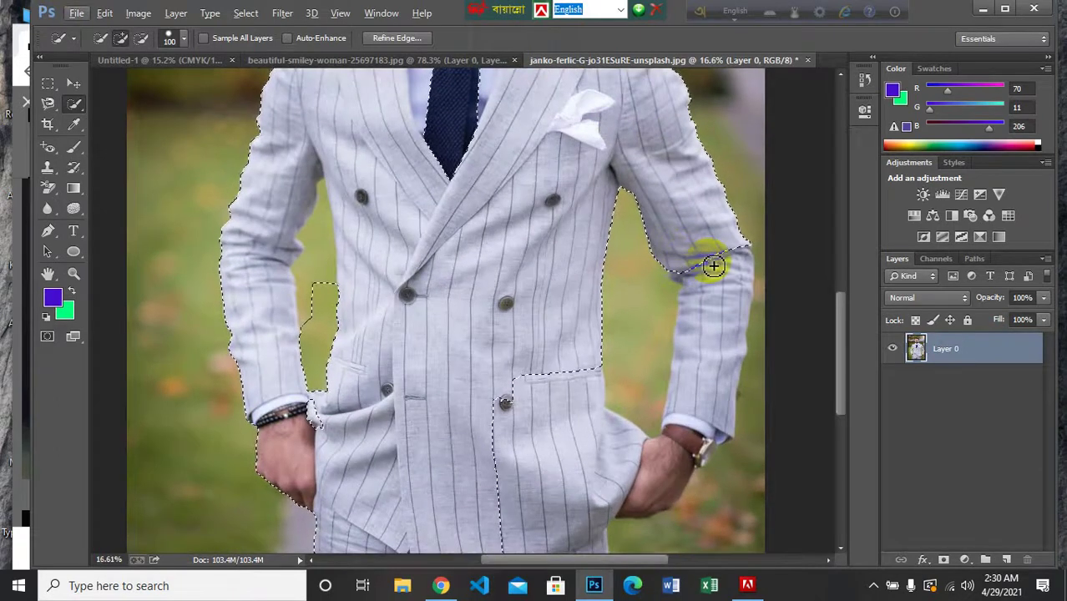
Extend the selection down the watch-side forearm and across the remaining jacket front panel and trouser leg
scroll(739, 272, "down", 2)
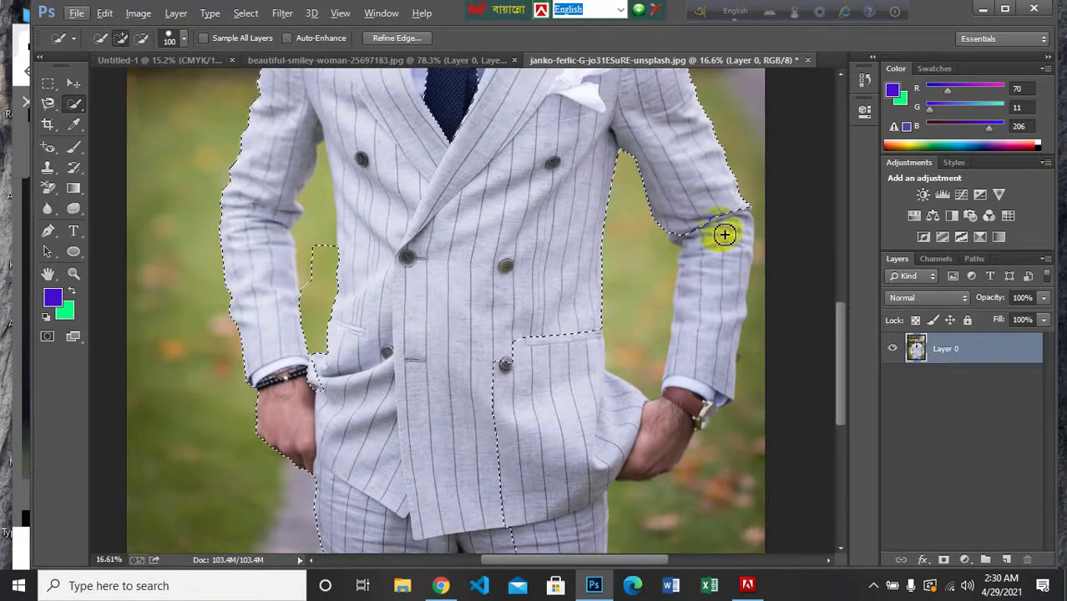
mouse_move(721, 273)
left_mouse_down()
mouse_move(720, 310)
mouse_move(716, 298)
left_mouse_up()
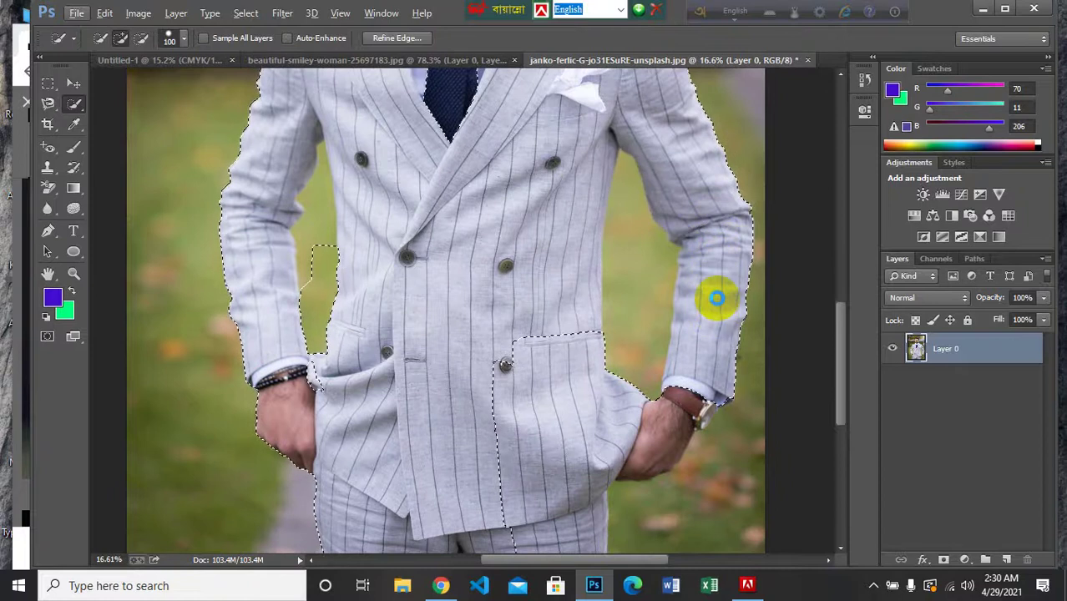
scroll(713, 299, "down", 2)
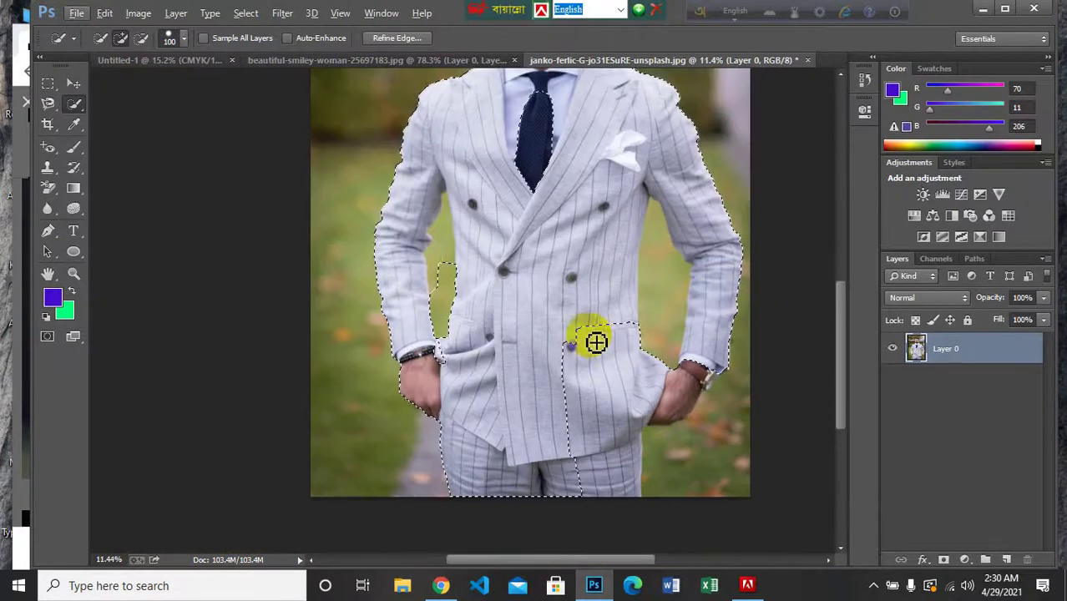
mouse_move(586, 402)
left_mouse_down()
mouse_move(600, 443)
mouse_move(613, 417)
mouse_move(600, 330)
mouse_move(627, 476)
mouse_move(637, 400)
mouse_move(625, 325)
mouse_move(624, 367)
left_mouse_up()
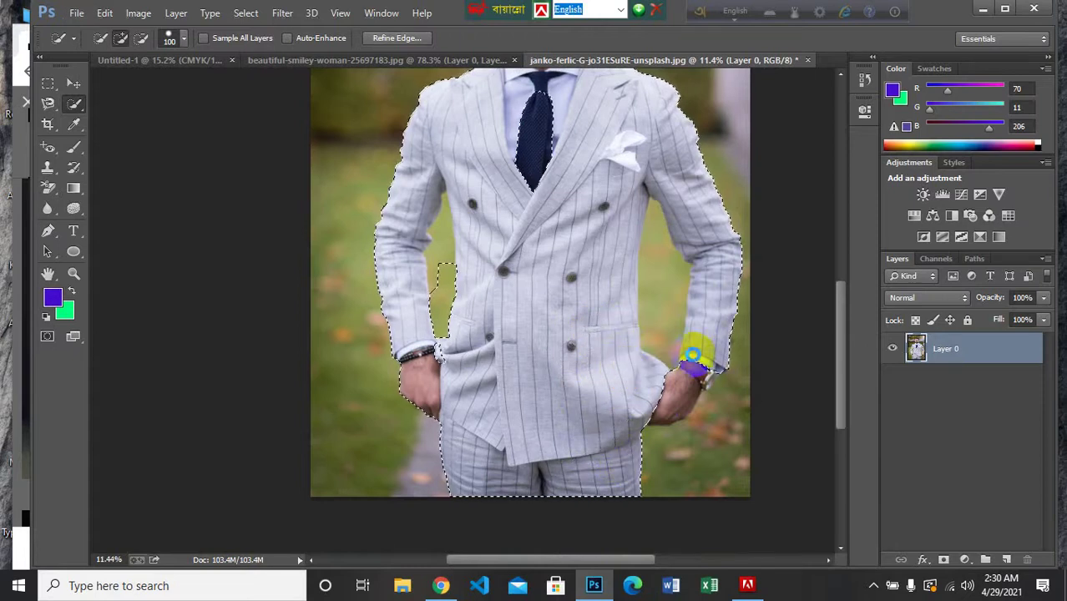
Reduce the brush to 40 and add the watch-side hand and wristwatch to the selection, shrinking the brush further to 25
scroll(717, 384, "up", 2)
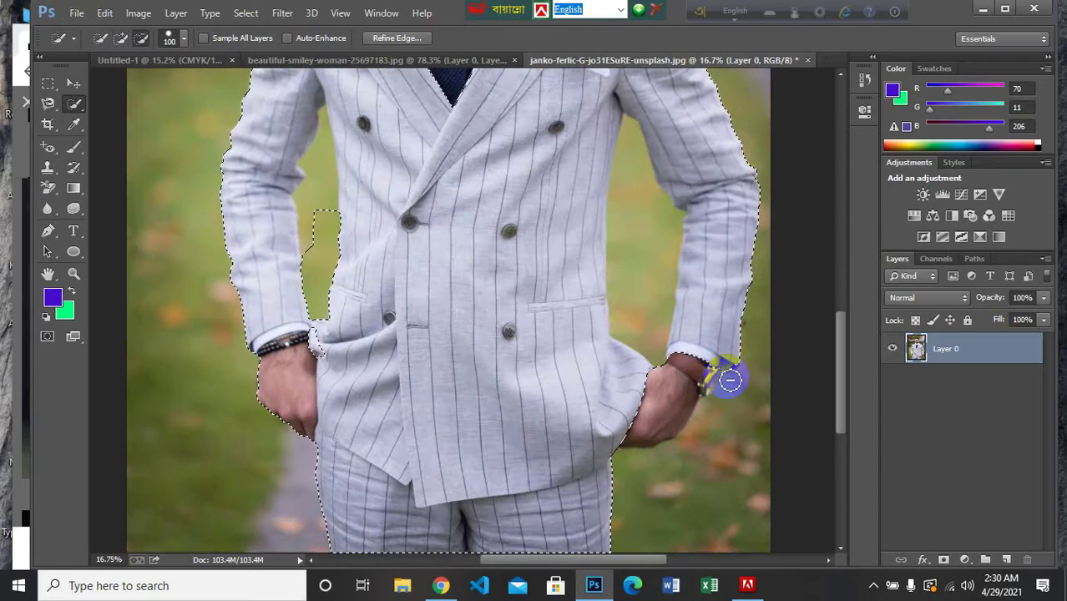
scroll(731, 377, "up", 3)
key("bracketleft")
key("bracketleft")
key("bracketleft")
key("bracketleft")
key("bracketleft")
key("bracketleft")
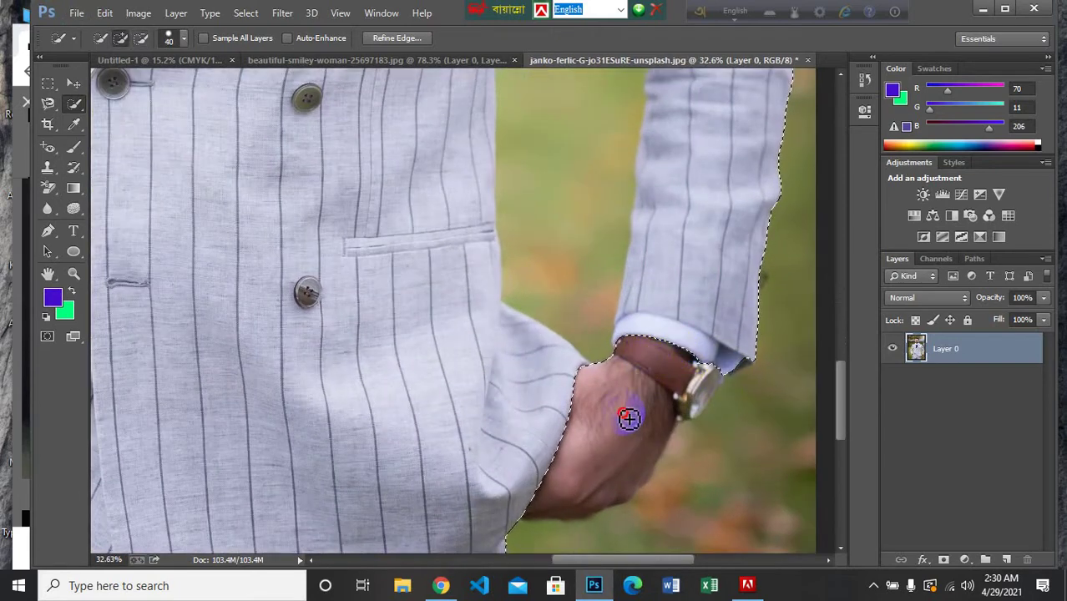
mouse_move(628, 420)
left_mouse_down()
mouse_move(706, 372)
mouse_move(753, 369)
mouse_move(738, 380)
mouse_move(684, 377)
mouse_move(715, 372)
mouse_move(694, 378)
mouse_move(708, 403)
mouse_move(686, 373)
left_mouse_up()
key("bracketleft")
key("bracketleft")
key("bracketleft")
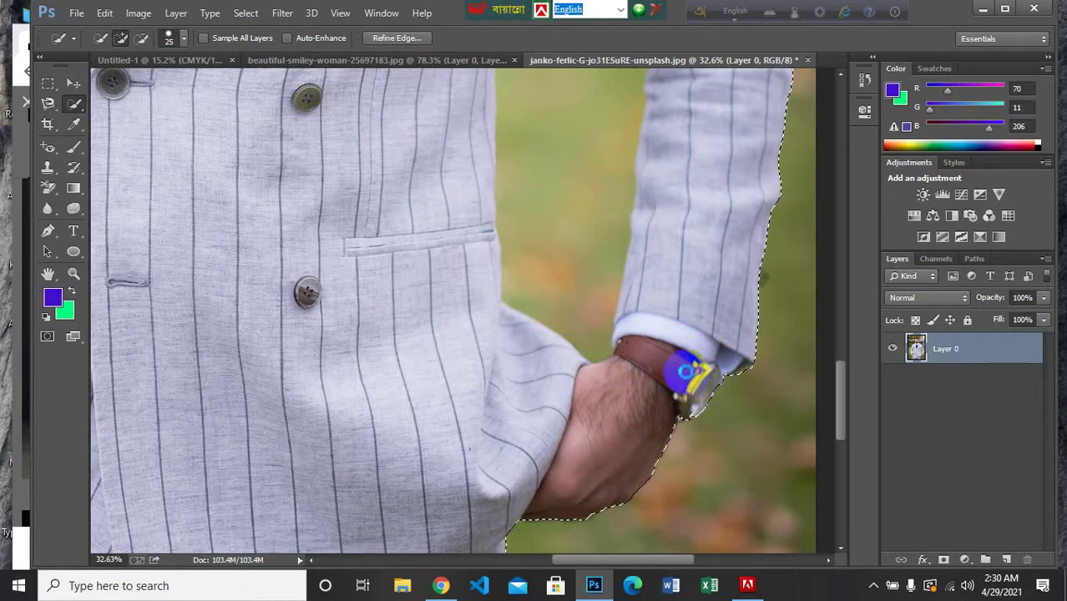
Enlarge the brush to 60 and add the unselected jacket patch beside the braceleted wrist
scroll(623, 333, "down", 3)
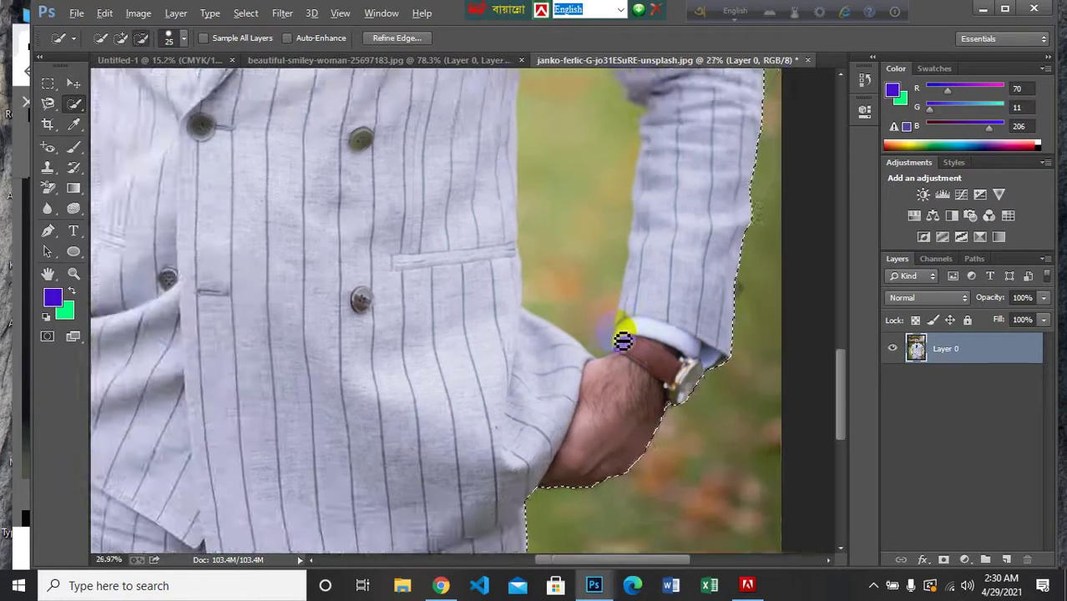
scroll(362, 305, "down", 3)
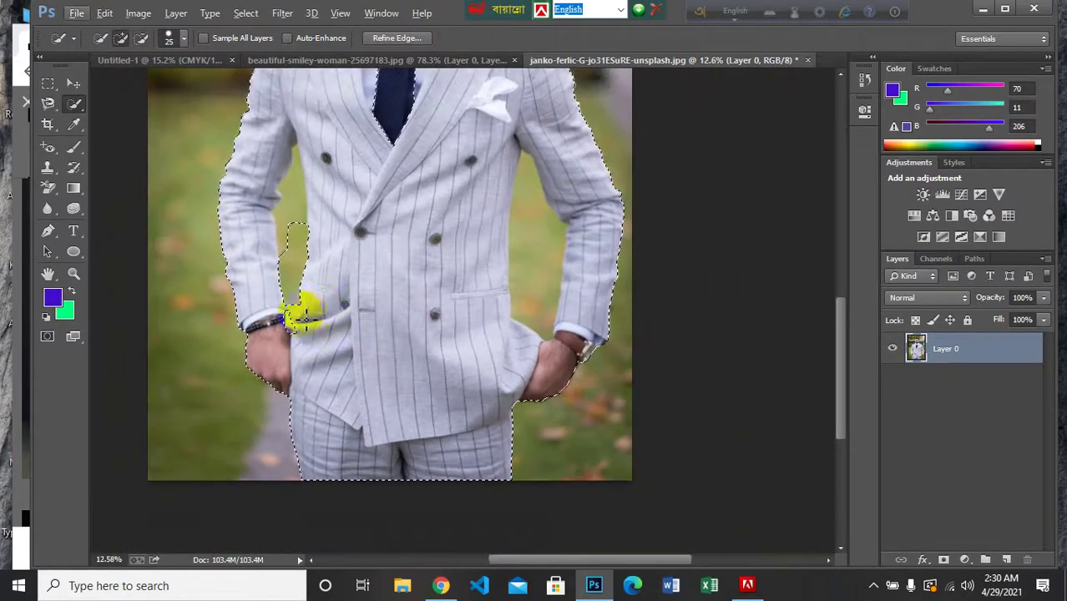
scroll(288, 346, "up", 1)
scroll(288, 346, "up", 3)
mouse_move(293, 385)
left_mouse_down()
mouse_move(312, 407)
mouse_move(292, 364)
mouse_move(317, 433)
mouse_move(312, 387)
mouse_move(320, 453)
mouse_move(273, 453)
left_mouse_up()
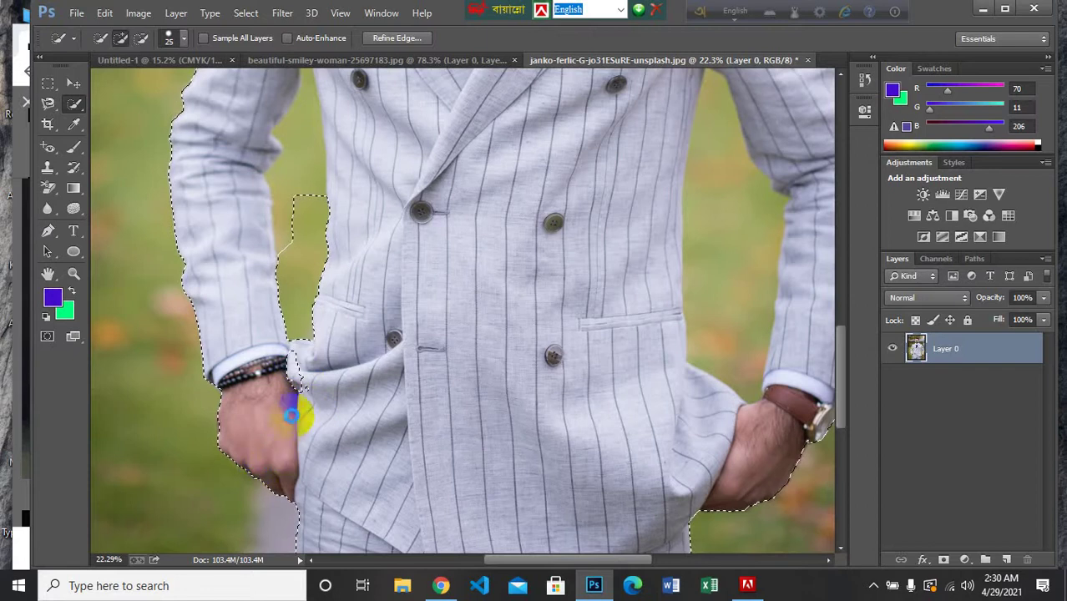
scroll(295, 408, "up", 3)
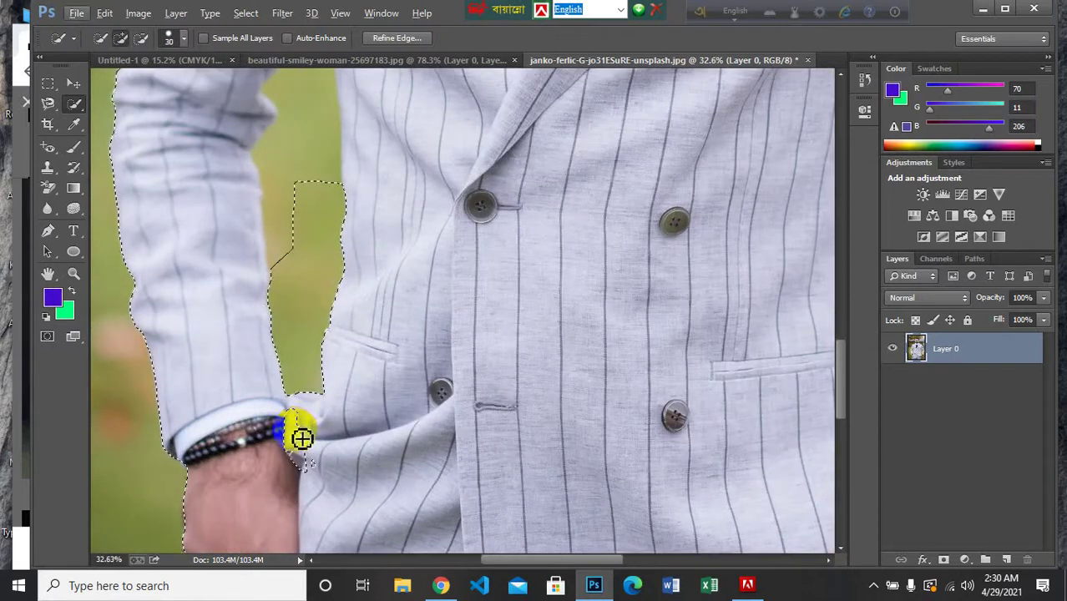
key("]")
key("]")
key("]")
mouse_move(301, 438)
left_mouse_down()
mouse_move(288, 438)
mouse_move(306, 476)
left_mouse_up()
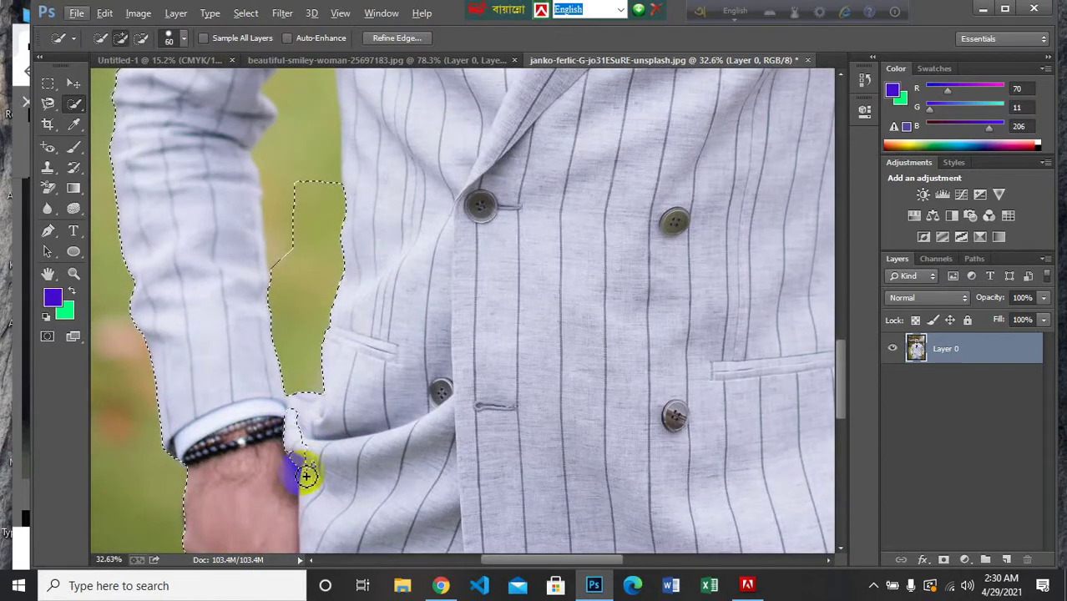
left_click_drag(298, 439, 295, 430)
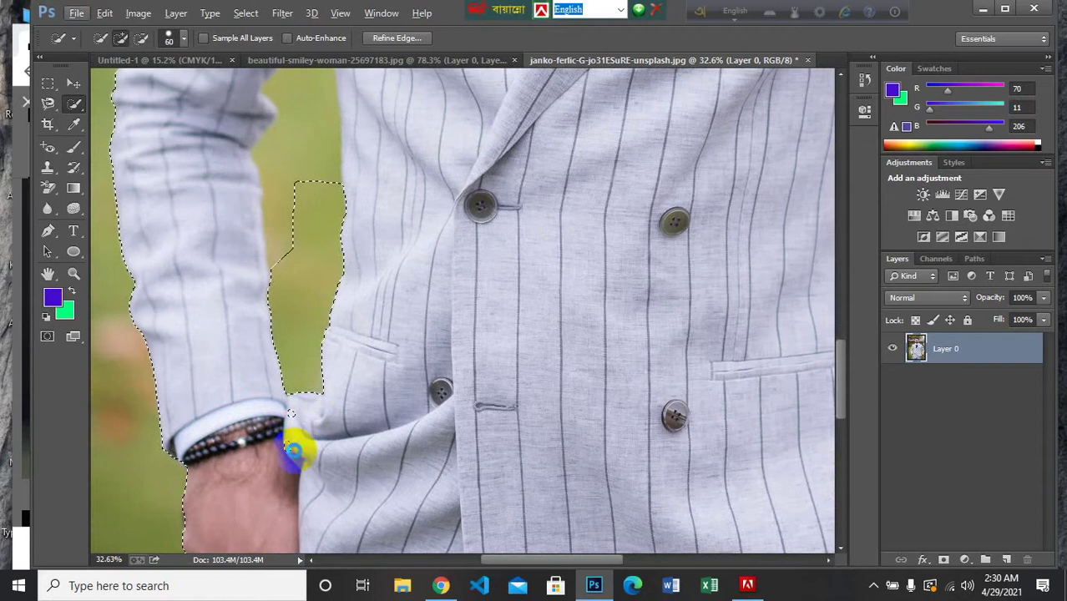
Subtract the rest of the background gap between the braceleted arm and the jacket up to the armpit, using a 45 brush
key("alt")
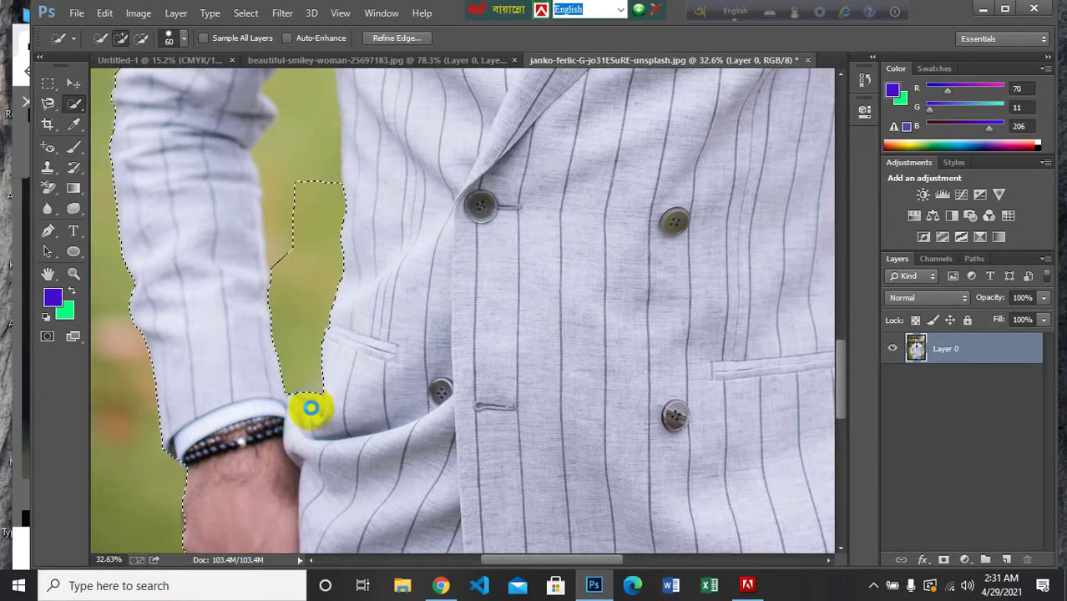
scroll(310, 407, "up", 3)
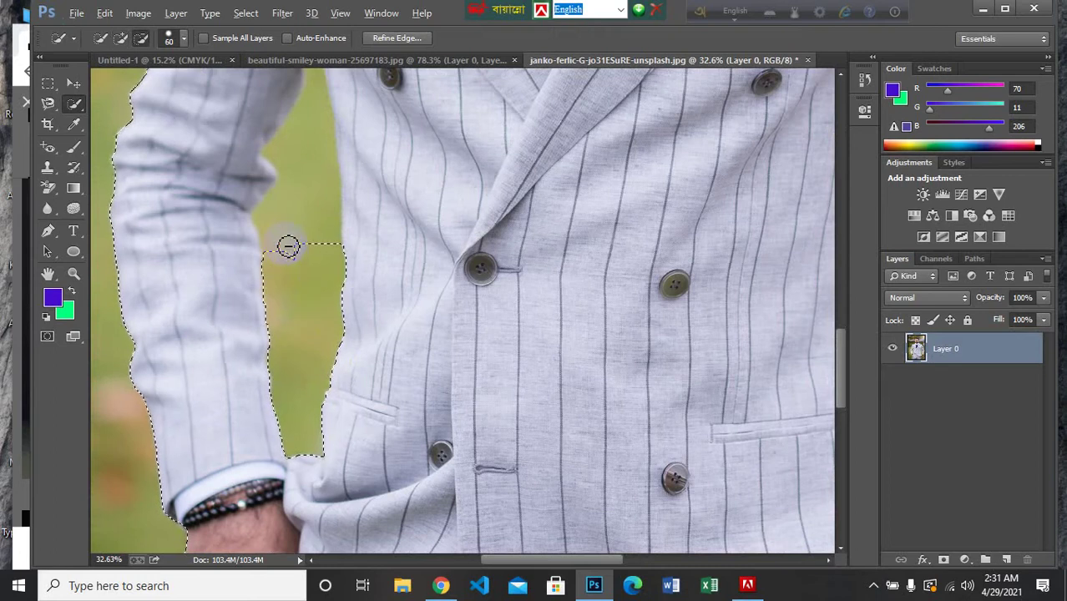
scroll(288, 245, "down", 3)
scroll(293, 240, "up", 3)
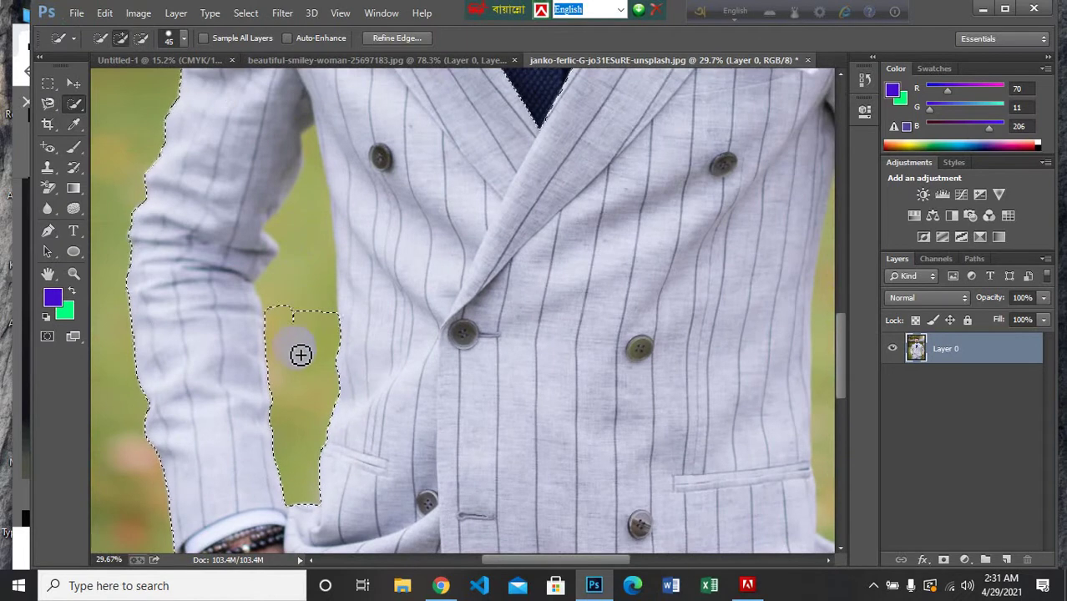
key("alt")
left_click_drag(308, 287, 282, 318)
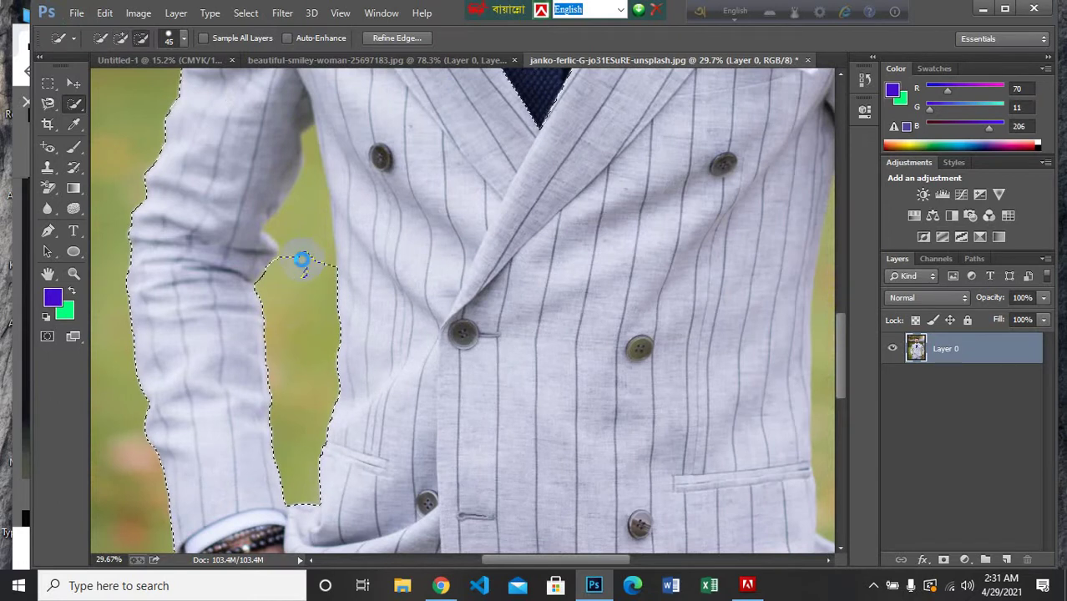
left_click_drag(308, 266, 308, 308)
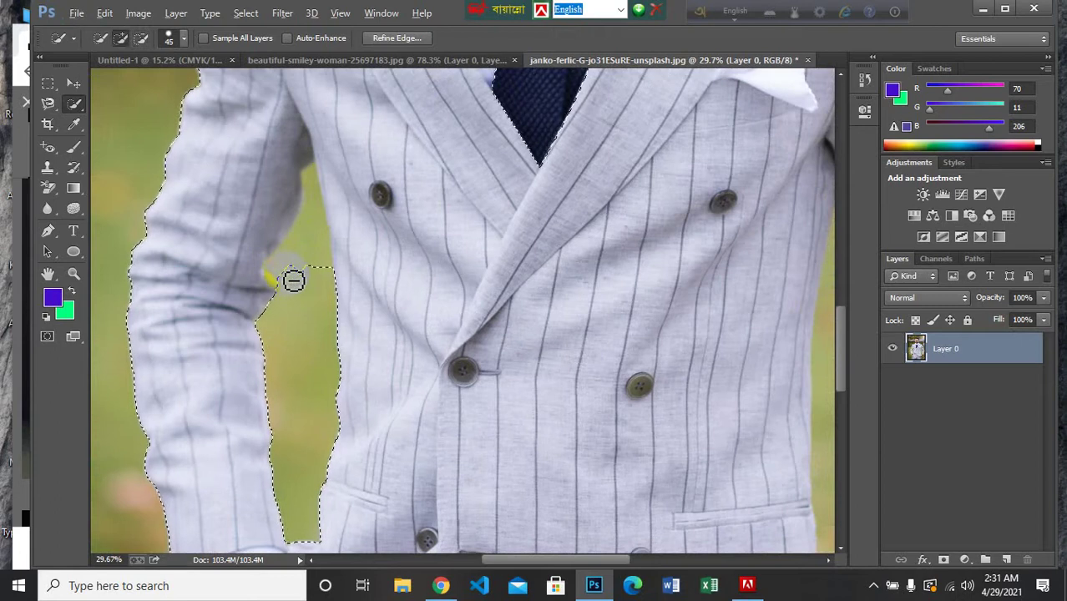
mouse_move(282, 271)
left_mouse_down()
mouse_move(280, 261)
mouse_move(315, 240)
mouse_move(315, 265)
left_mouse_up()
key("alt")
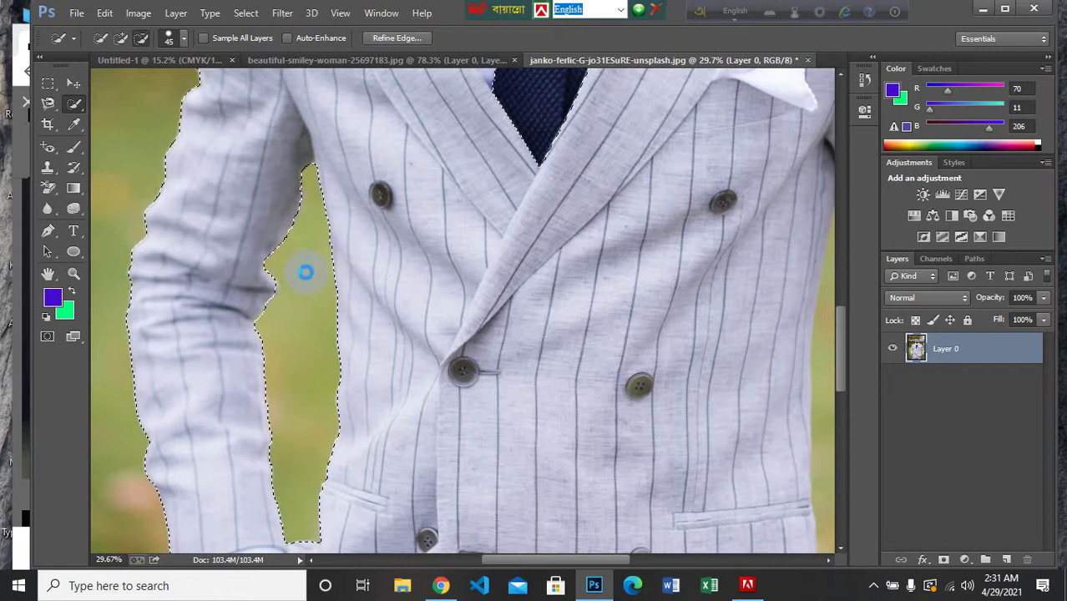
Subtract the background gap between the watch-side arm and the jacket from the selection
scroll(305, 272, "down", 5)
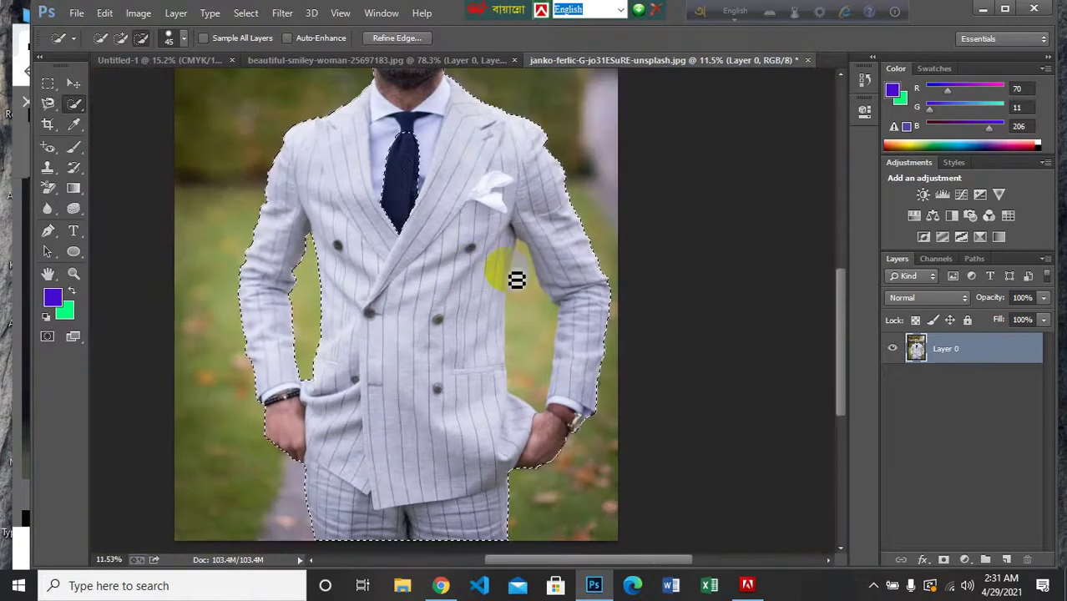
scroll(547, 305, "up", 4)
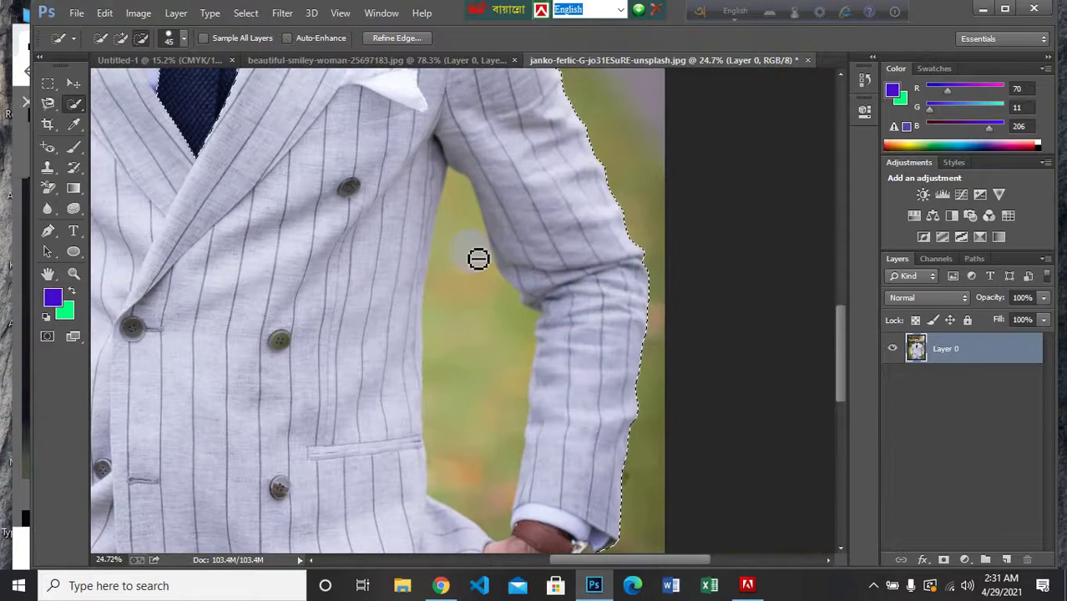
left_click_drag(477, 259, 466, 317)
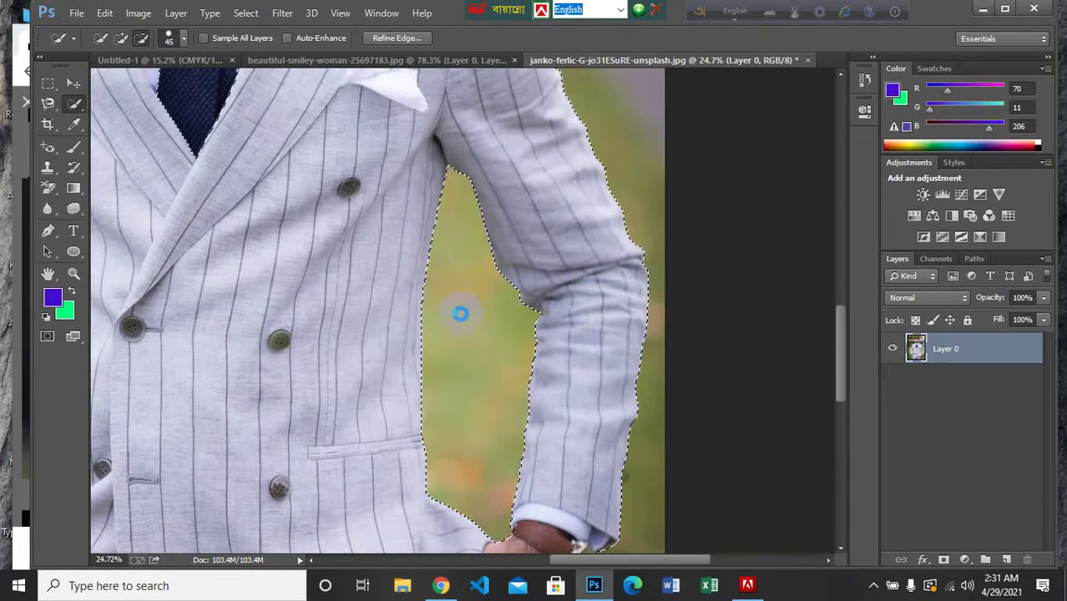
Add the missing hair above the temple and refine the selection edge along the top of the hair
scroll(460, 313, "down", 5)
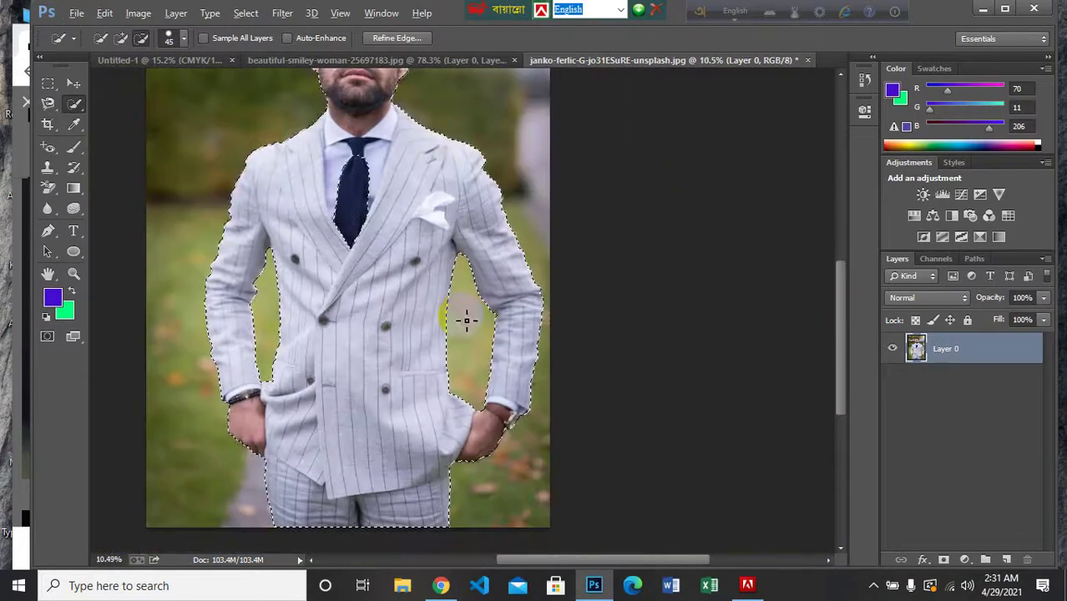
scroll(459, 143, "up", 2)
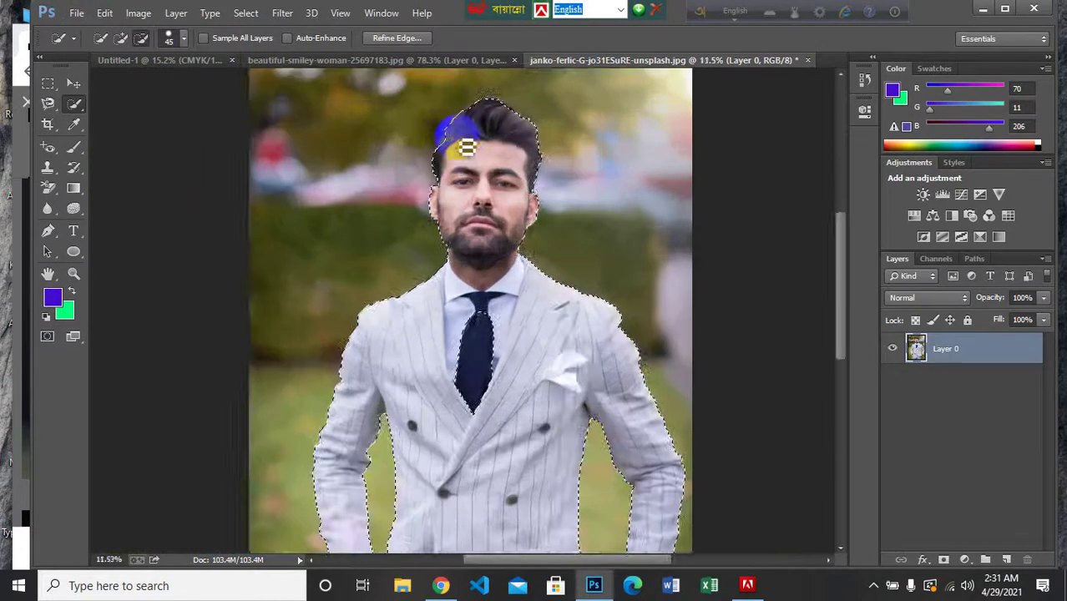
scroll(465, 143, "up", 2)
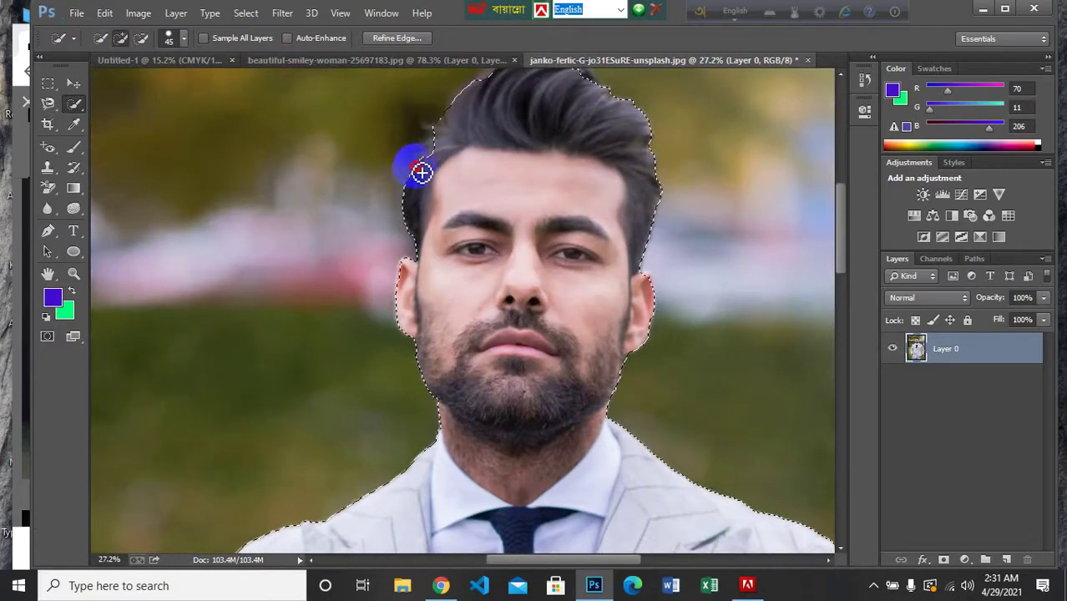
left_click_drag(419, 178, 446, 122)
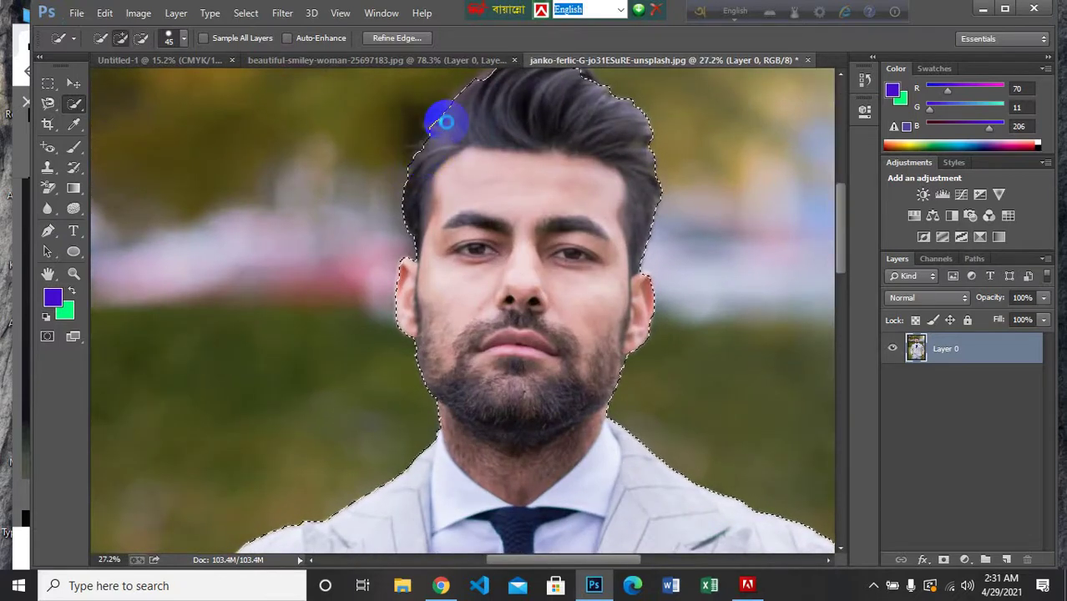
scroll(483, 112, "up", 2)
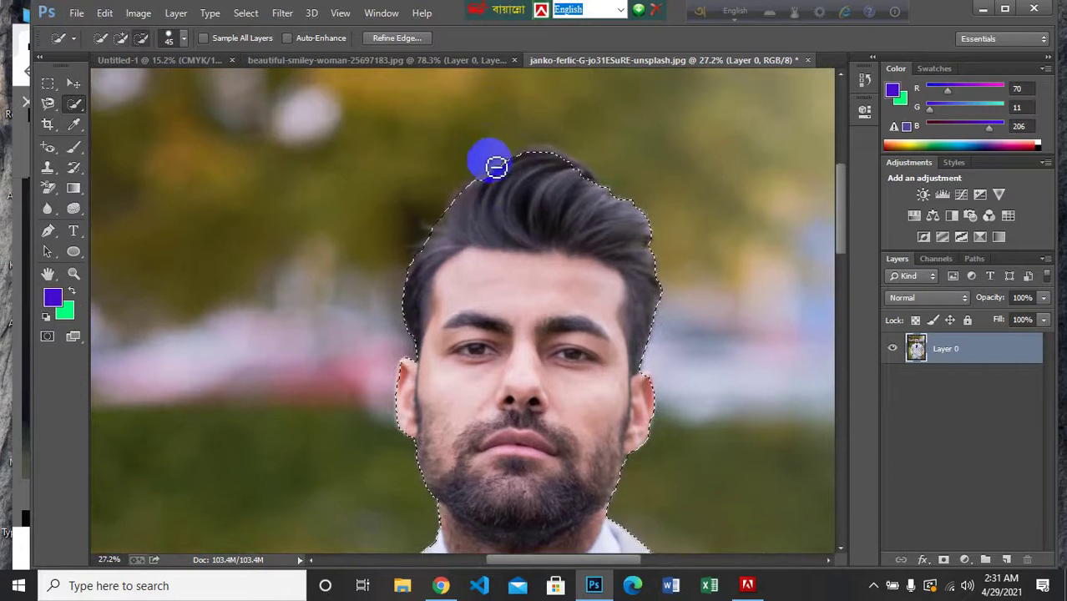
scroll(490, 167, "up", 2)
mouse_move(491, 201)
left_mouse_down()
mouse_move(471, 223)
mouse_move(488, 181)
mouse_move(568, 174)
mouse_move(529, 173)
mouse_move(545, 152)
mouse_move(566, 150)
mouse_move(642, 181)
mouse_move(619, 203)
mouse_move(669, 224)
left_mouse_up()
Check the outline of the whole figure and try masking Layer 0 with the selection
scroll(688, 236, "down", 10)
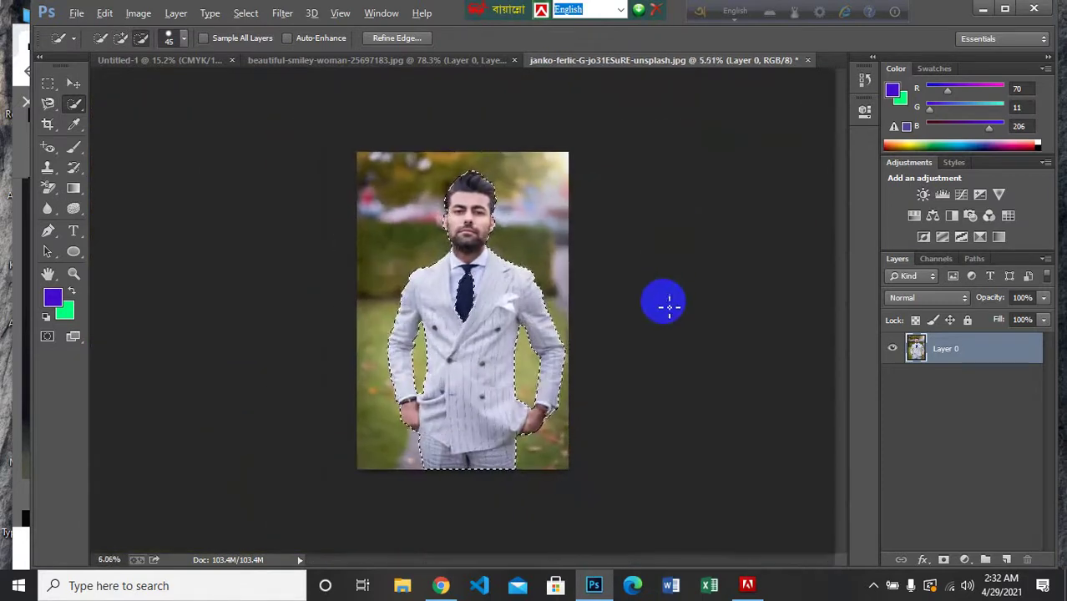
scroll(659, 304, "up", 1)
scroll(584, 430, "up", 4)
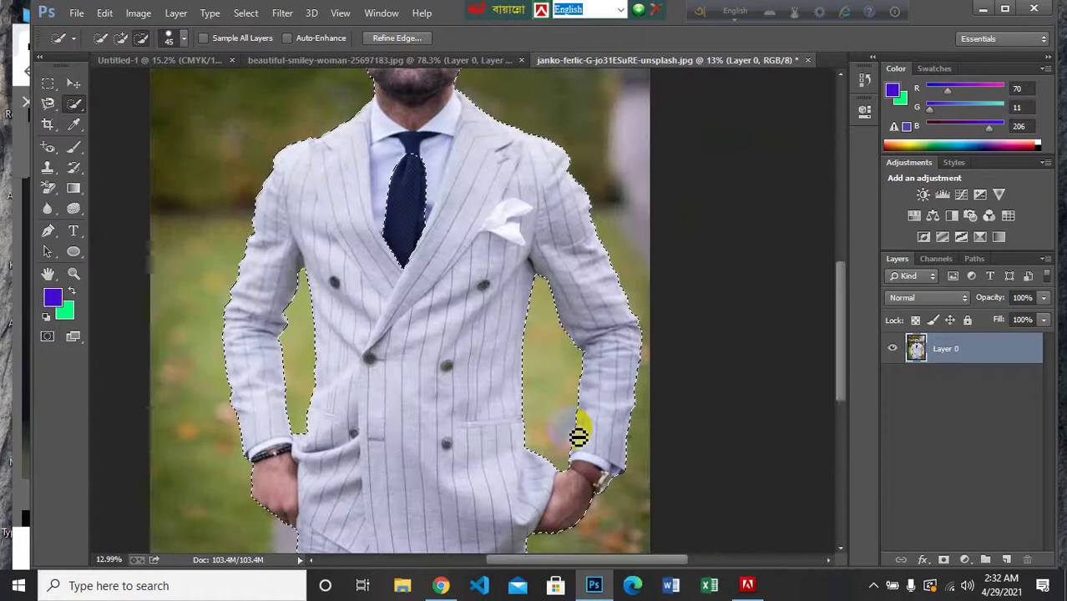
scroll(580, 430, "down", 4)
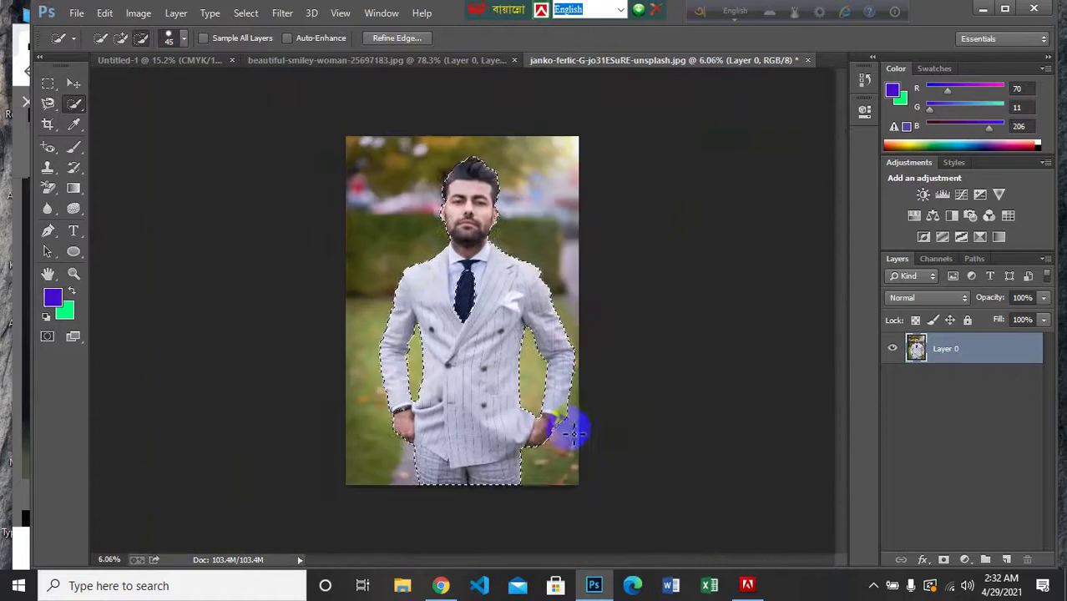
left_click(944, 560)
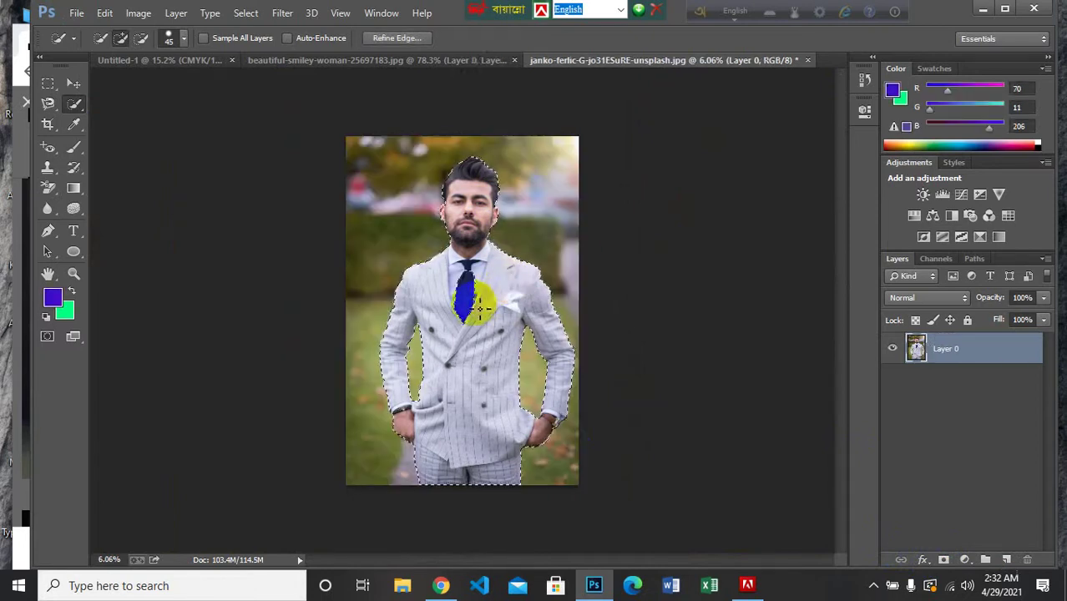
Add the body of the navy tie to the selection of the man with the Quick Selection Tool
scroll(494, 254, "up", 4)
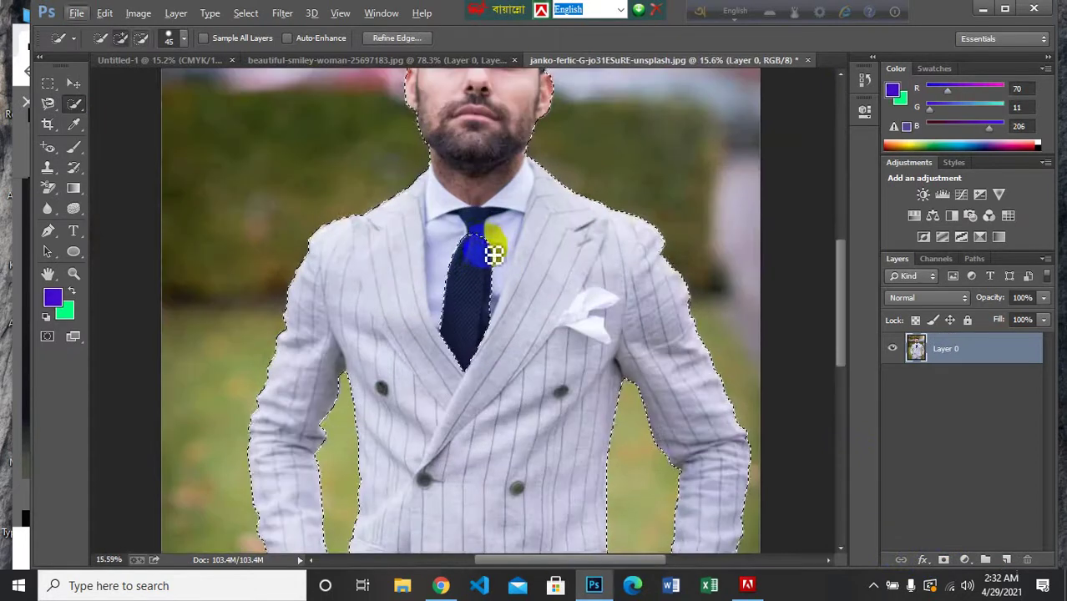
mouse_move(494, 255)
left_mouse_down()
mouse_move(483, 240)
mouse_move(440, 341)
mouse_move(450, 376)
mouse_move(469, 377)
mouse_move(475, 300)
left_mouse_up()
mouse_move(460, 354)
left_mouse_down()
mouse_move(467, 364)
mouse_move(465, 268)
left_mouse_up()
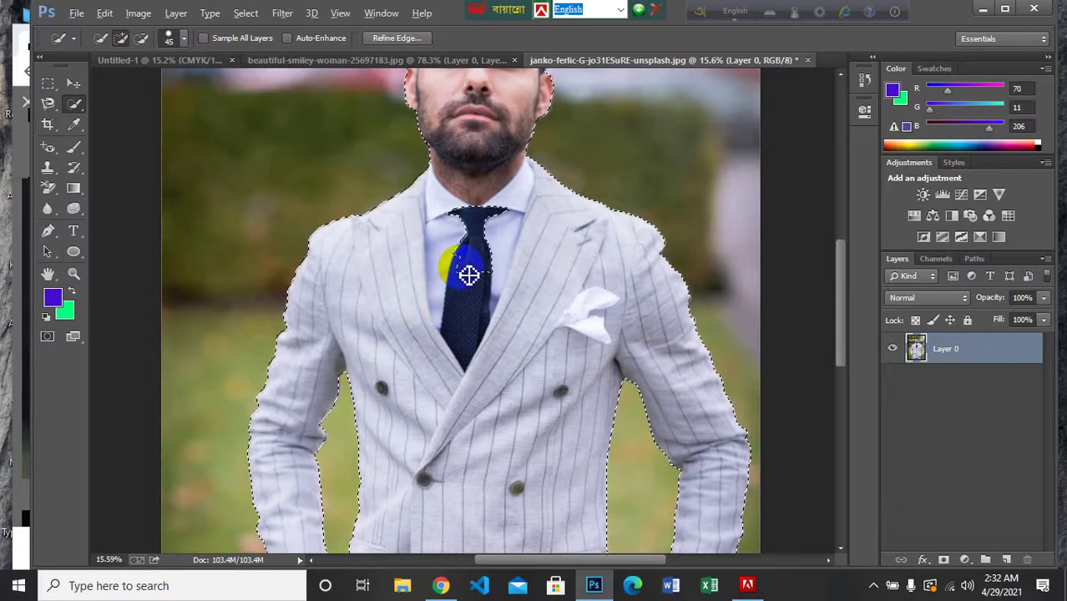
Add the remaining unselected slivers around the tie knot to the selection
scroll(469, 276, "up", 2)
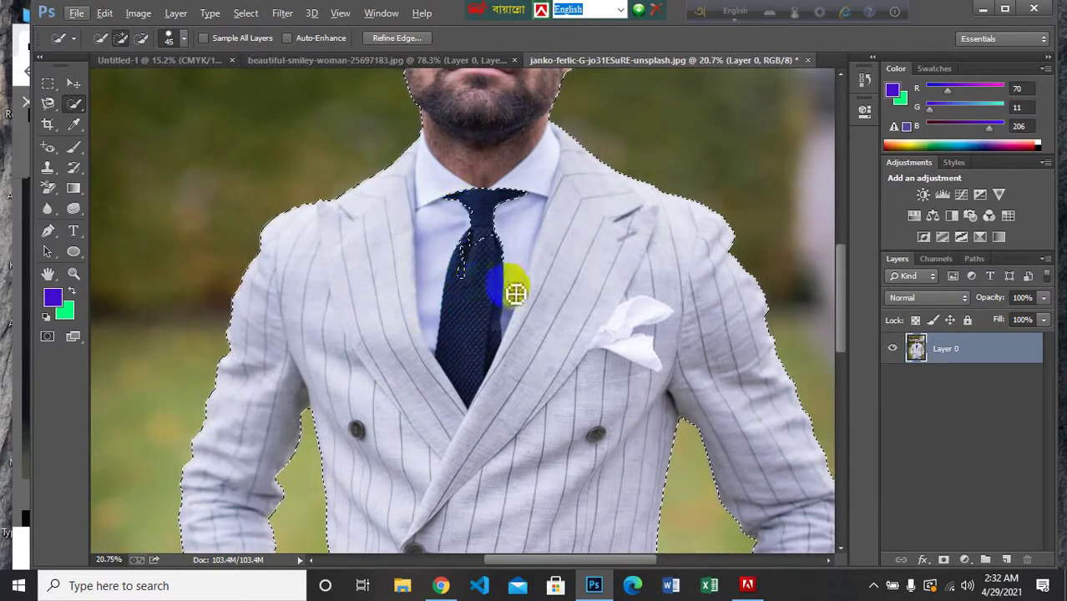
mouse_move(515, 292)
left_mouse_down()
mouse_move(500, 279)
mouse_move(469, 286)
left_mouse_up()
mouse_move(455, 198)
left_mouse_down()
mouse_move(470, 204)
mouse_move(459, 206)
left_mouse_up()
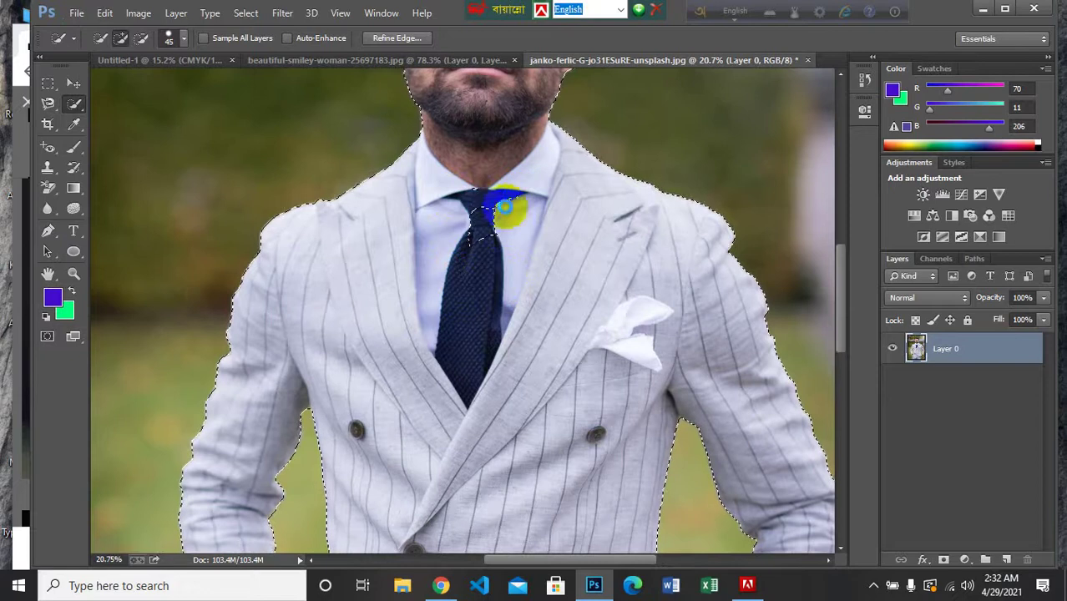
mouse_move(493, 199)
left_mouse_down()
mouse_move(476, 208)
mouse_move(484, 229)
left_mouse_up()
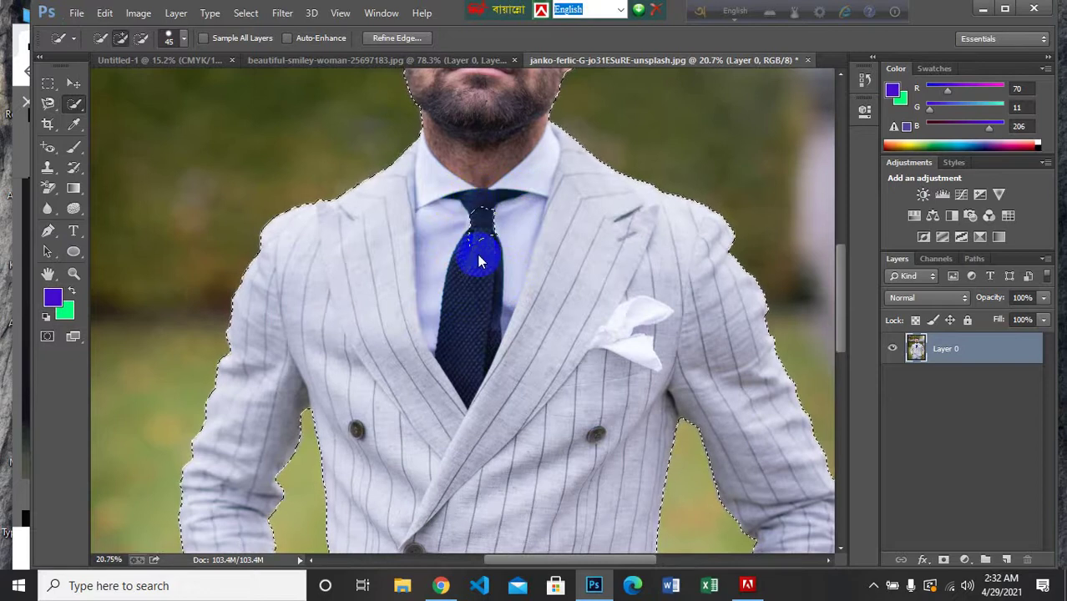
scroll(495, 227, "up", 3)
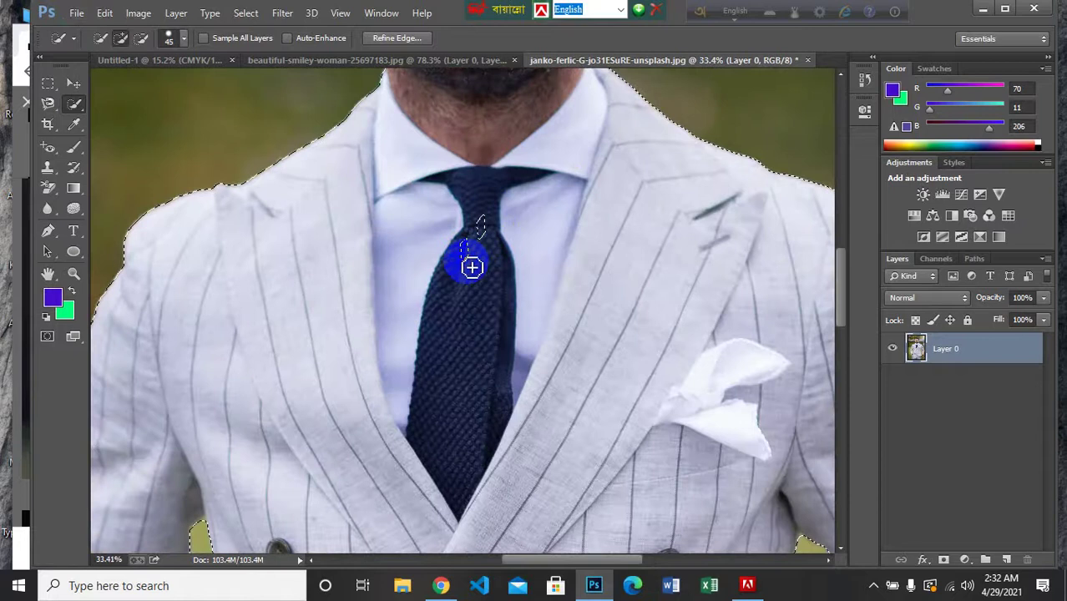
left_click_drag(497, 235, 473, 235)
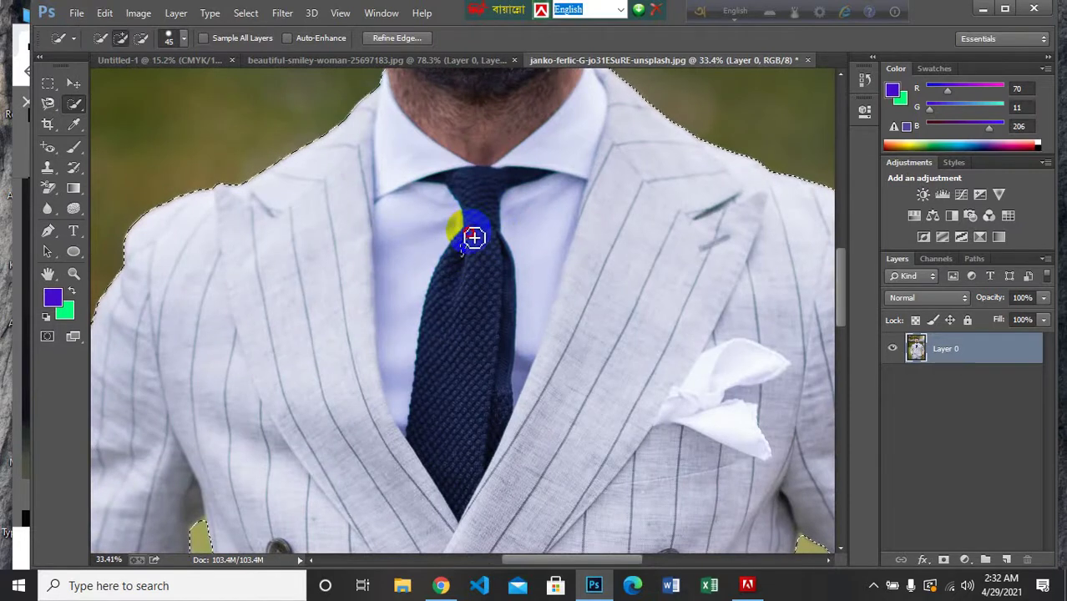
scroll(495, 289, "down", 4)
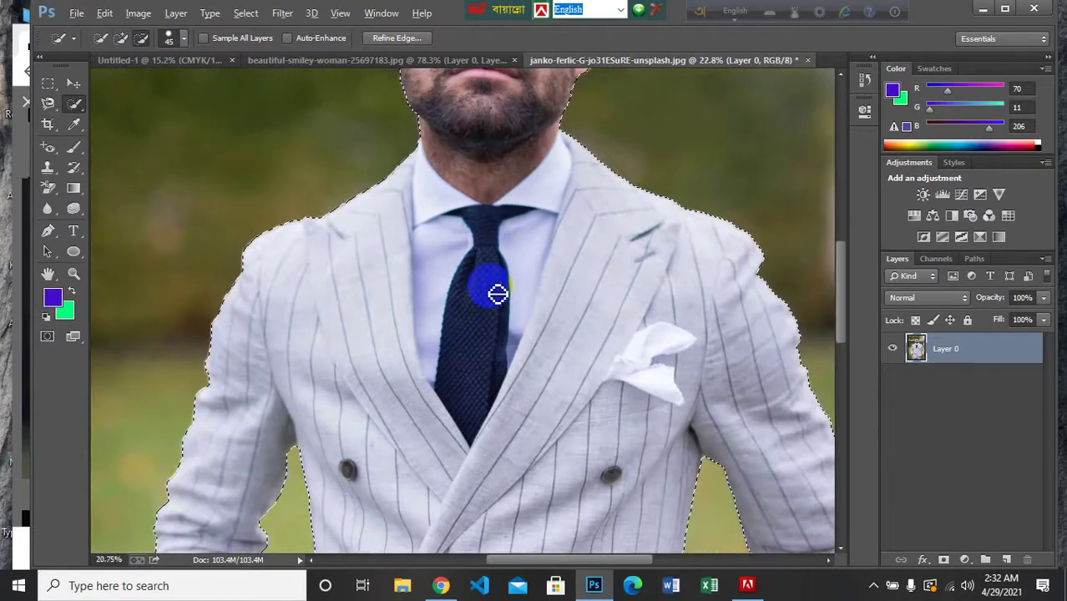
scroll(495, 290, "down", 1)
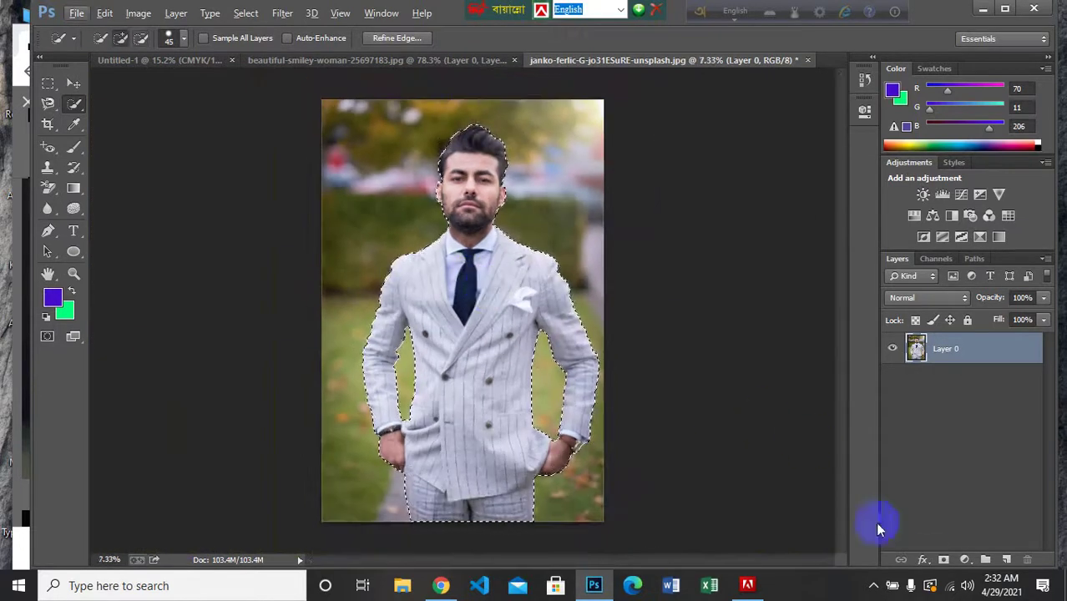
Mask Layer 0 with the selection and check the edges of the cutout
left_click(945, 559)
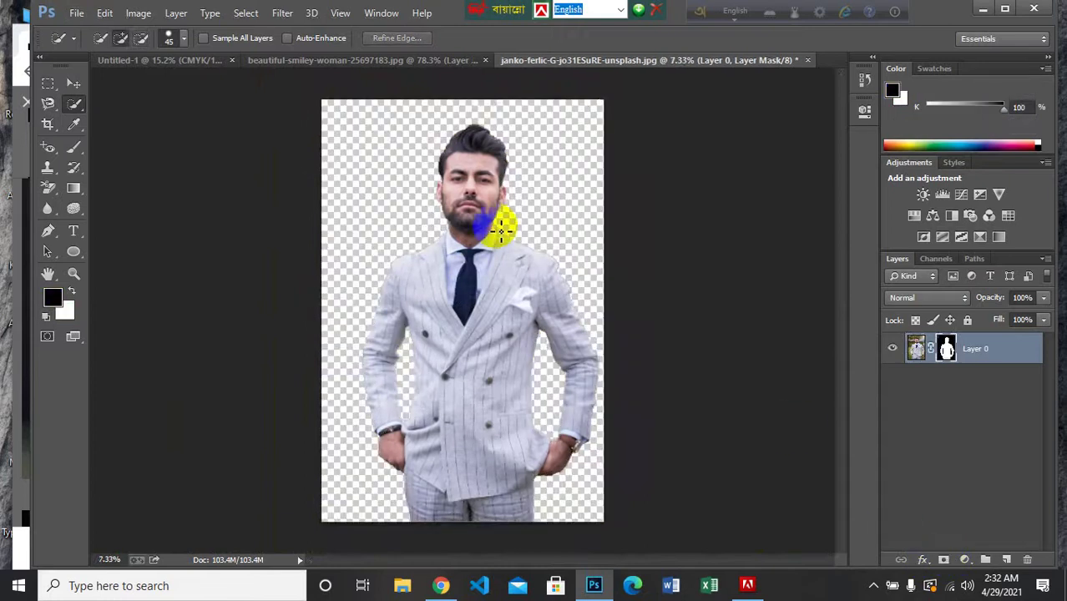
scroll(488, 163, "up", 1)
scroll(488, 163, "up", 1)
scroll(467, 157, "down", 1)
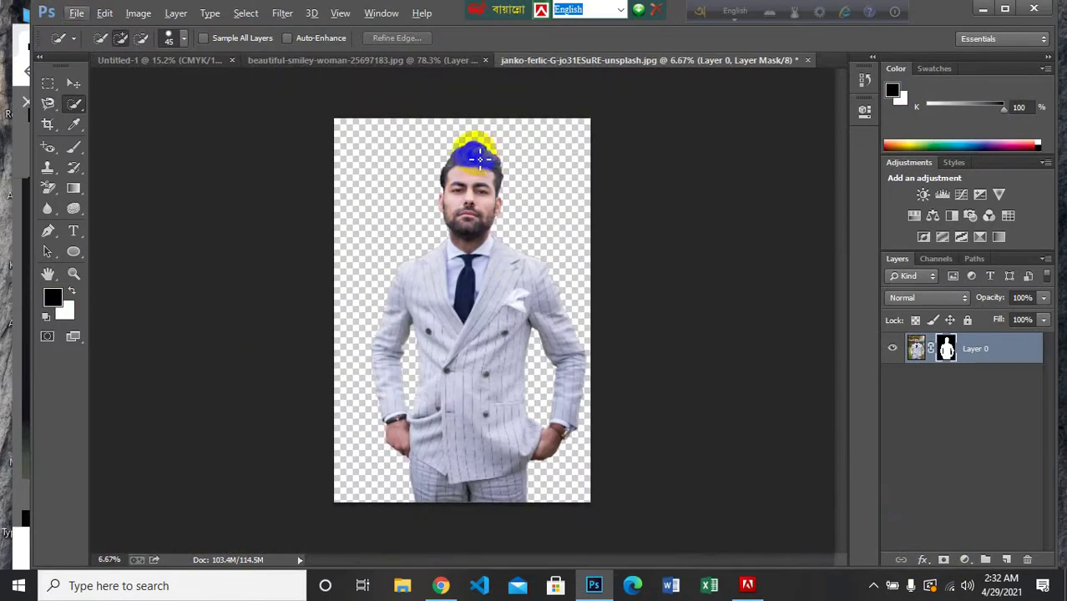
scroll(442, 186, "up", 1)
scroll(451, 195, "down", 3)
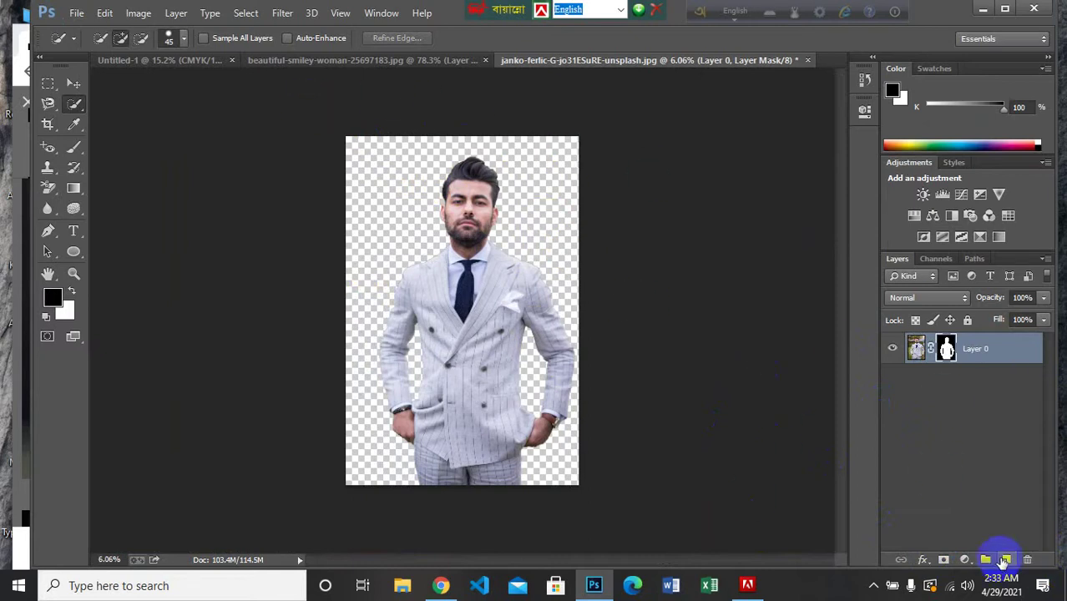
Add a new layer filled with the green background colour and place it beneath the masked Layer 0
left_click(1004, 560)
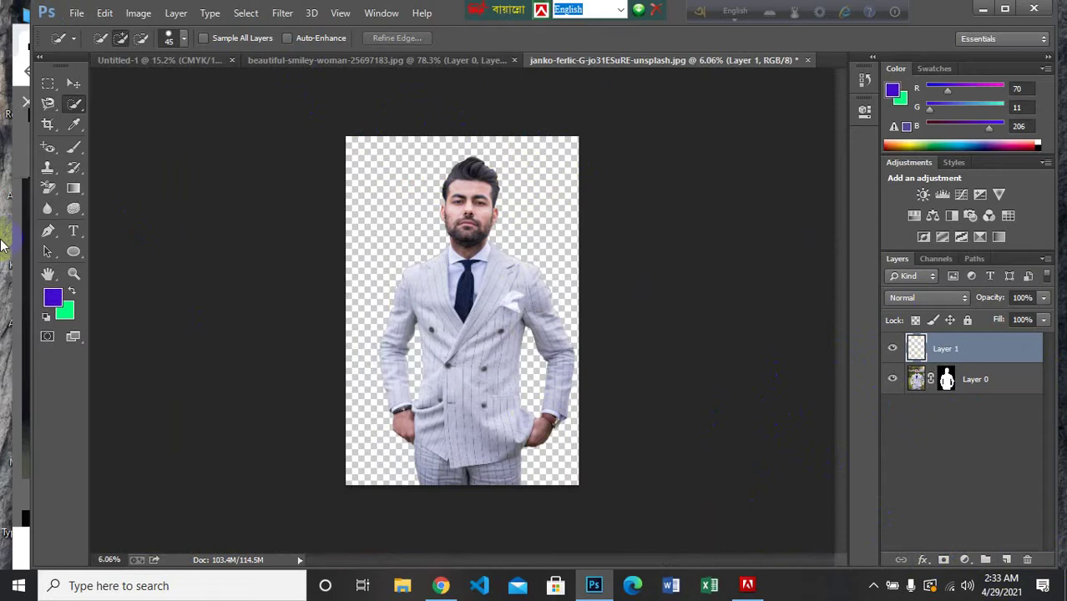
key("ctrl+BackSpace")
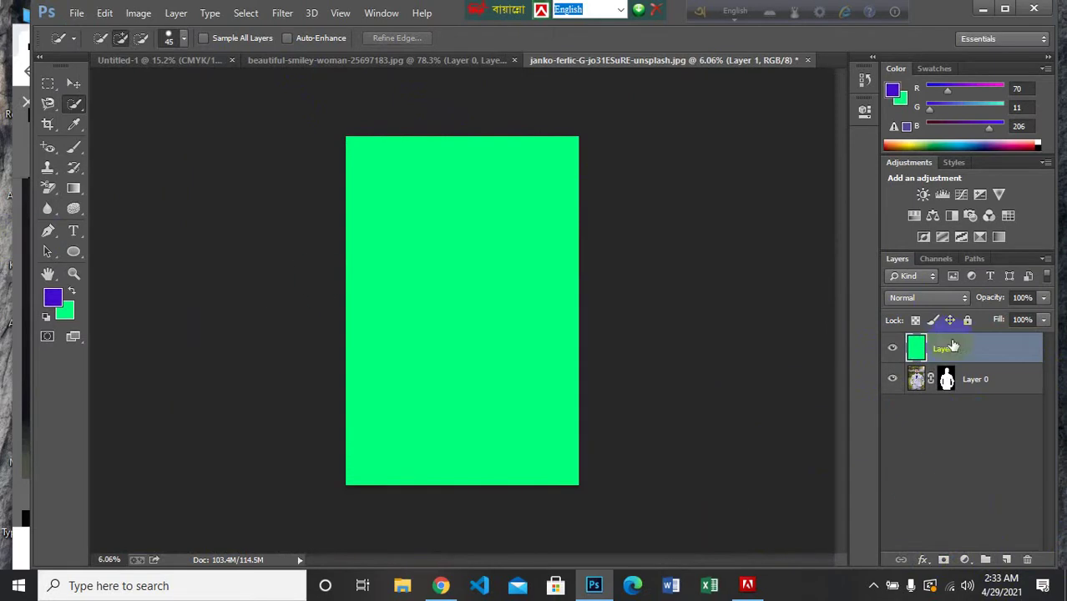
left_click_drag(952, 346, 964, 405)
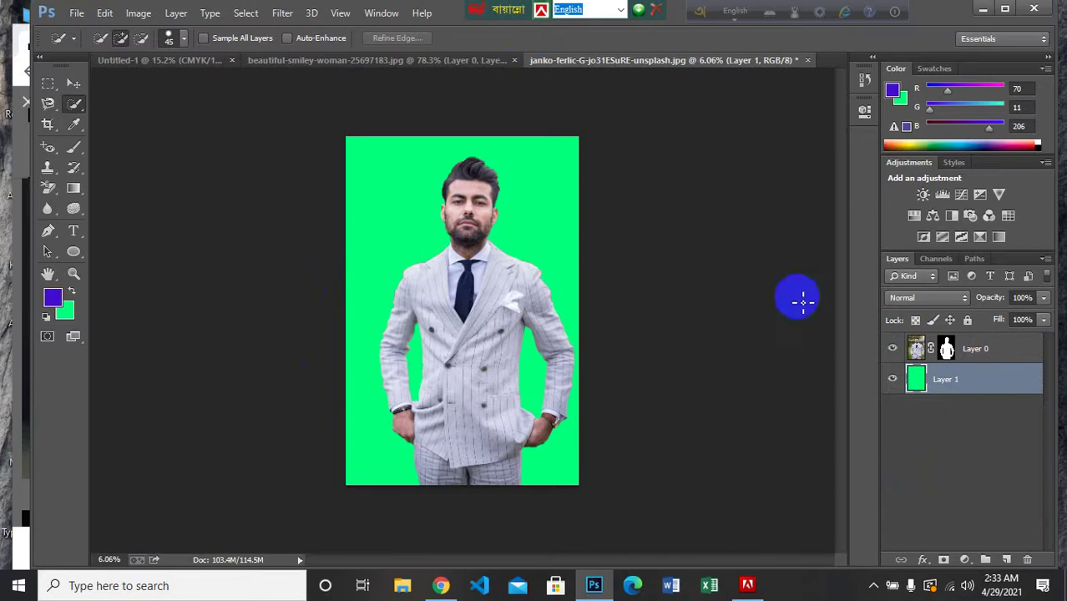
Refill Layer 1 with the blue-violet foreground colour and hide the layer
key("alt+BackSpace")
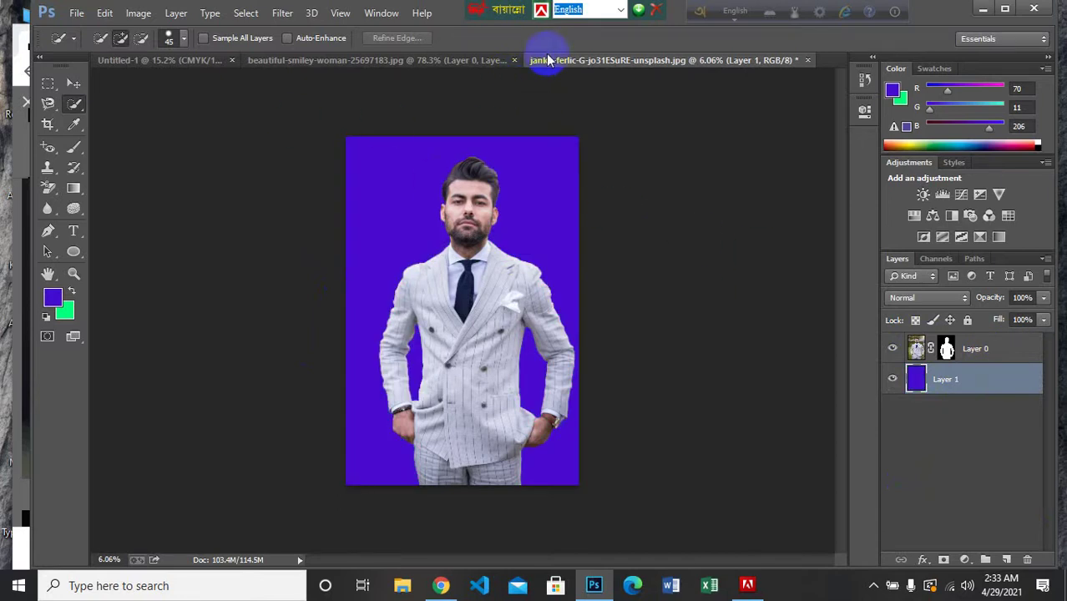
left_click(892, 379)
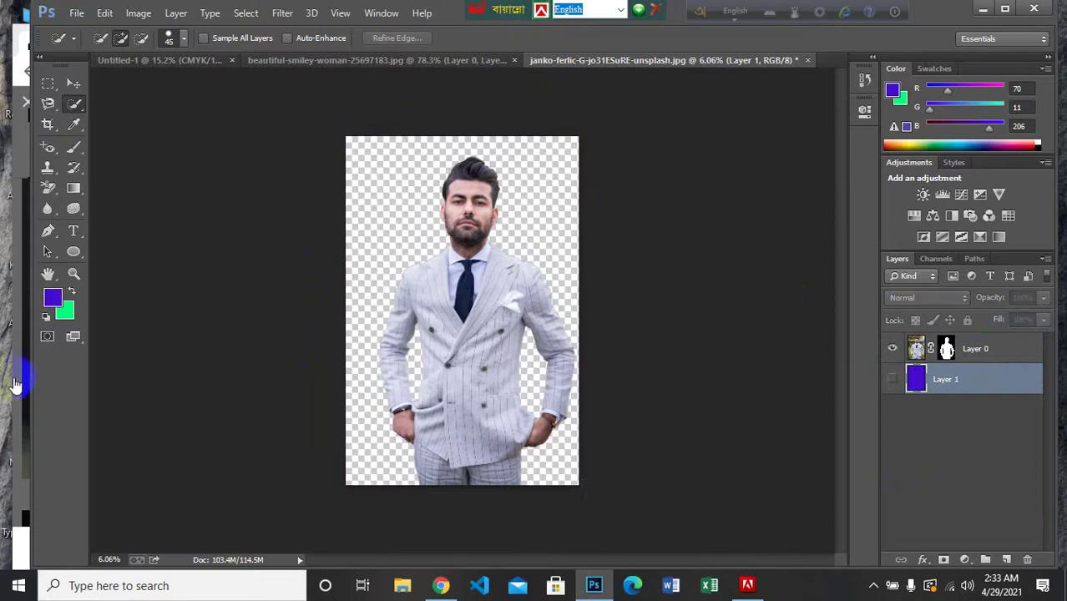
Switch to Chrome, close the open photo on Unsplash and search for "background"
left_click(442, 586)
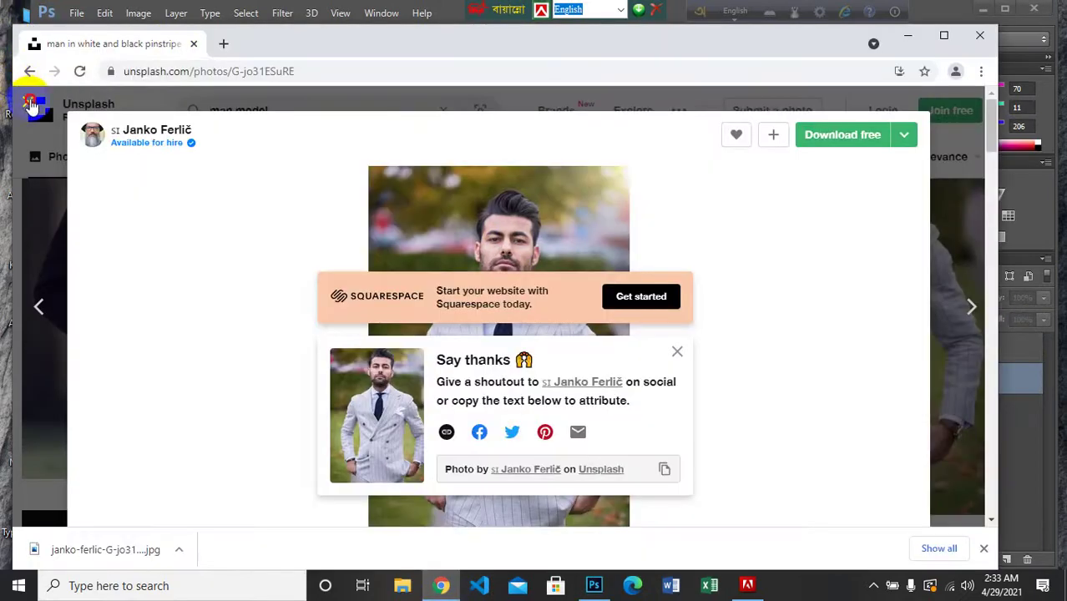
left_click(29, 104)
left_click_drag(290, 106, 192, 111)
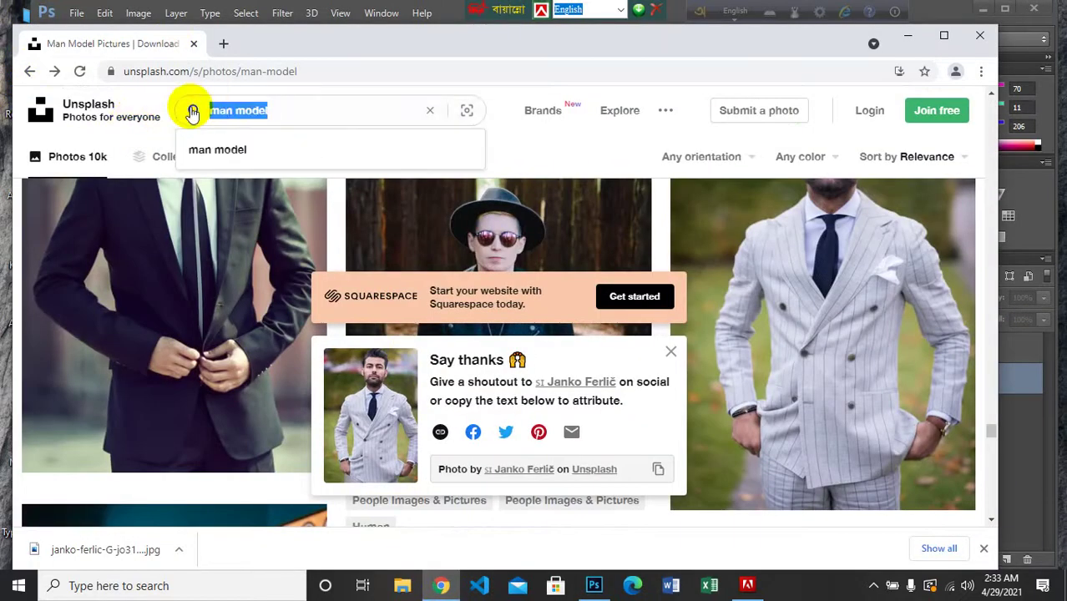
type("ba")
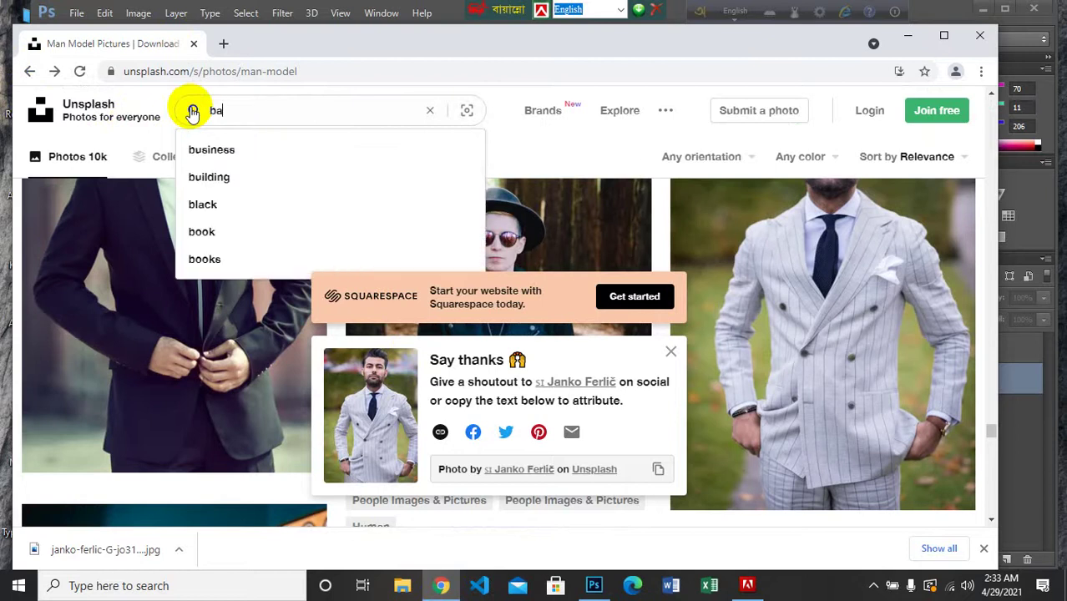
type("c")
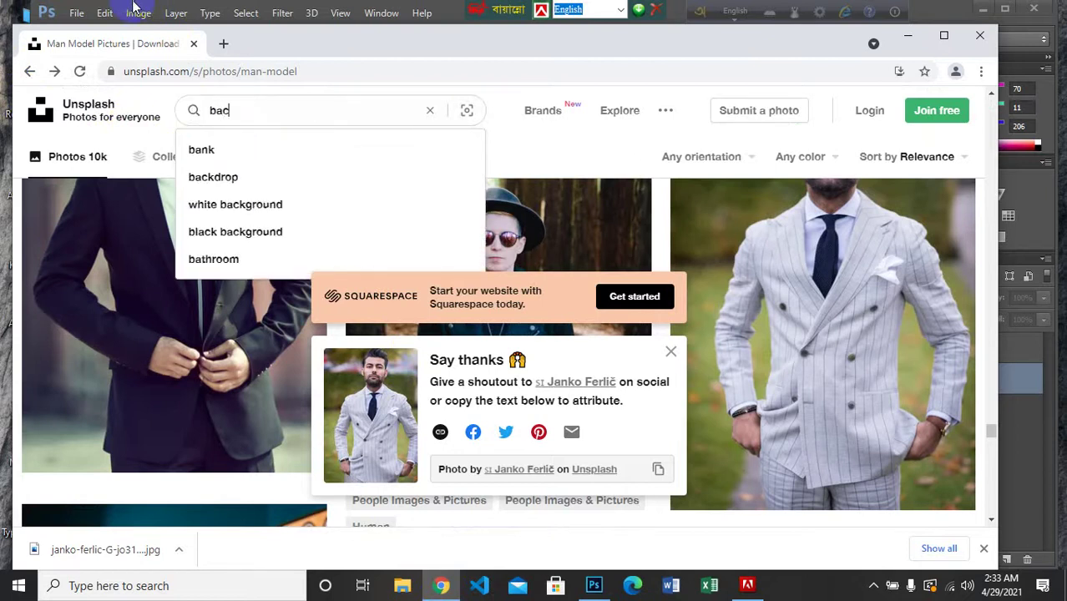
type("k")
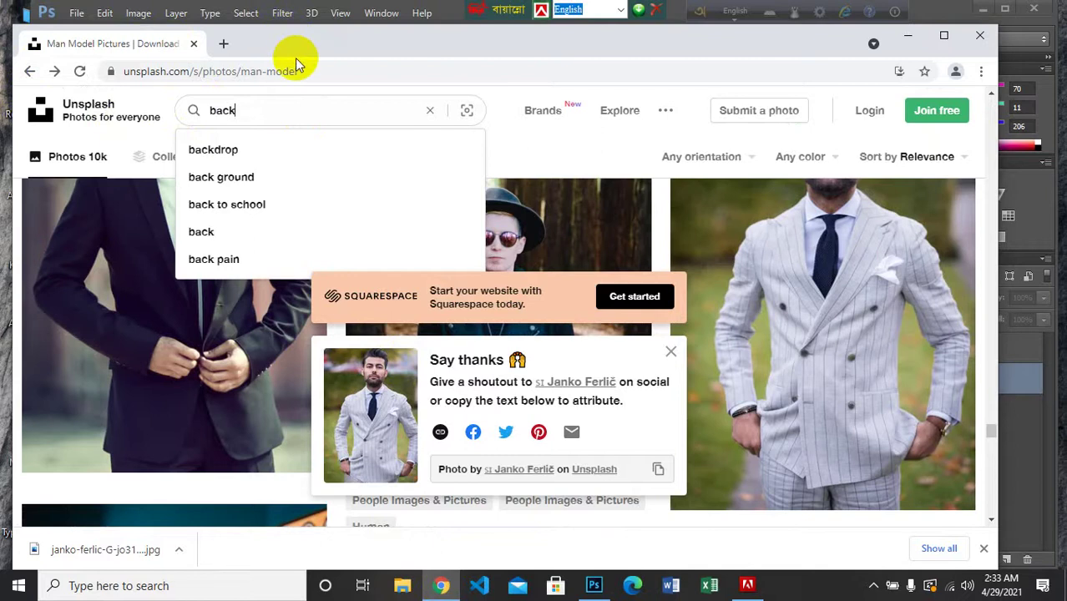
type("ground")
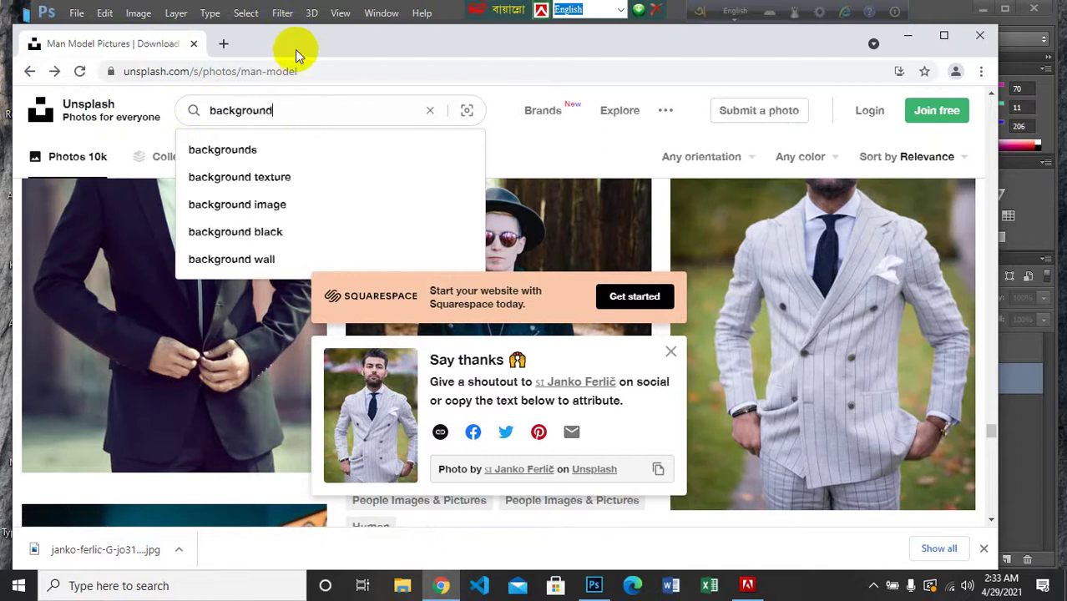
key("Return")
Browse the background photos and download the brown brick wall image for free
scroll(261, 178, "down", 3)
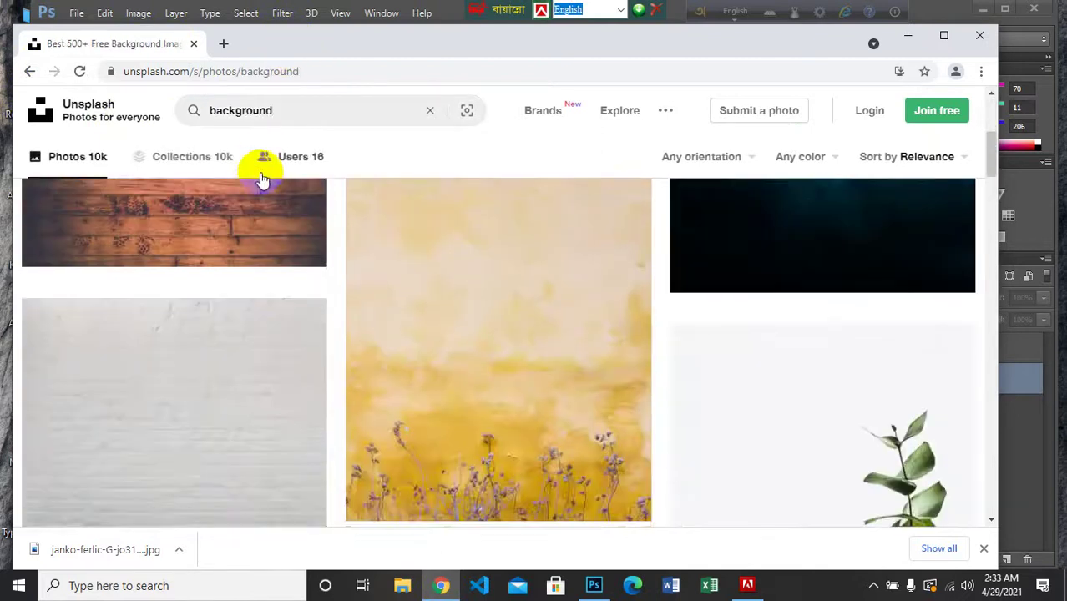
scroll(478, 230, "down", 2)
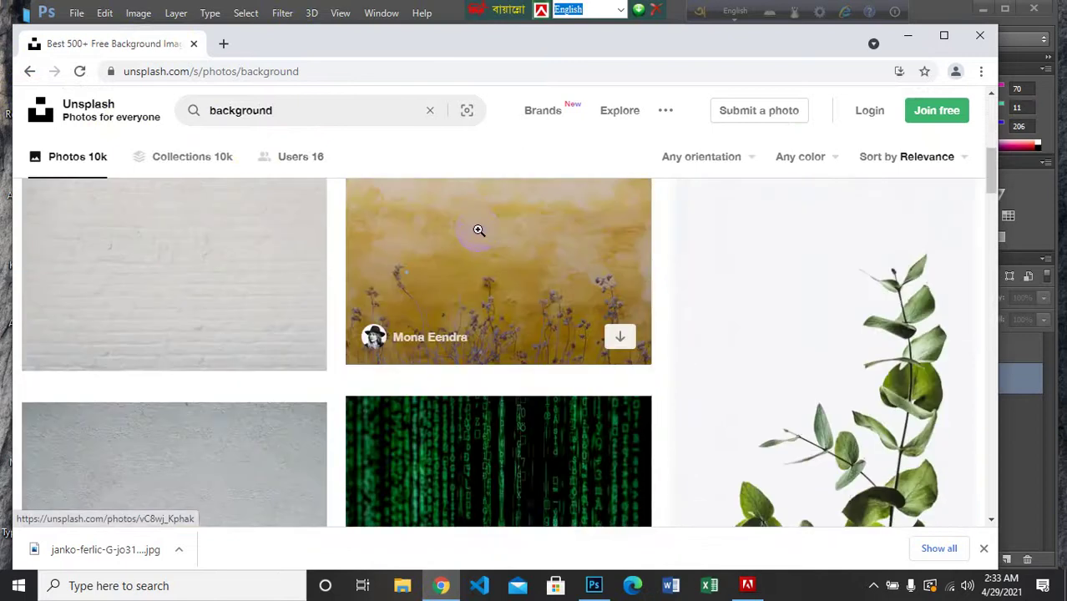
scroll(353, 329, "down", 3)
scroll(352, 329, "up", 4)
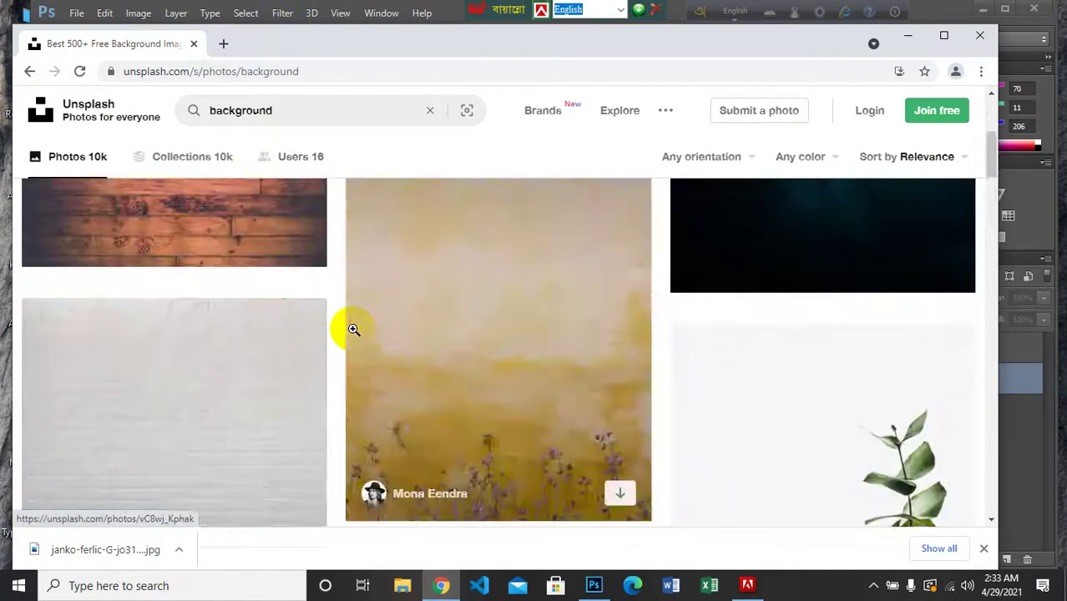
scroll(352, 329, "up", 4)
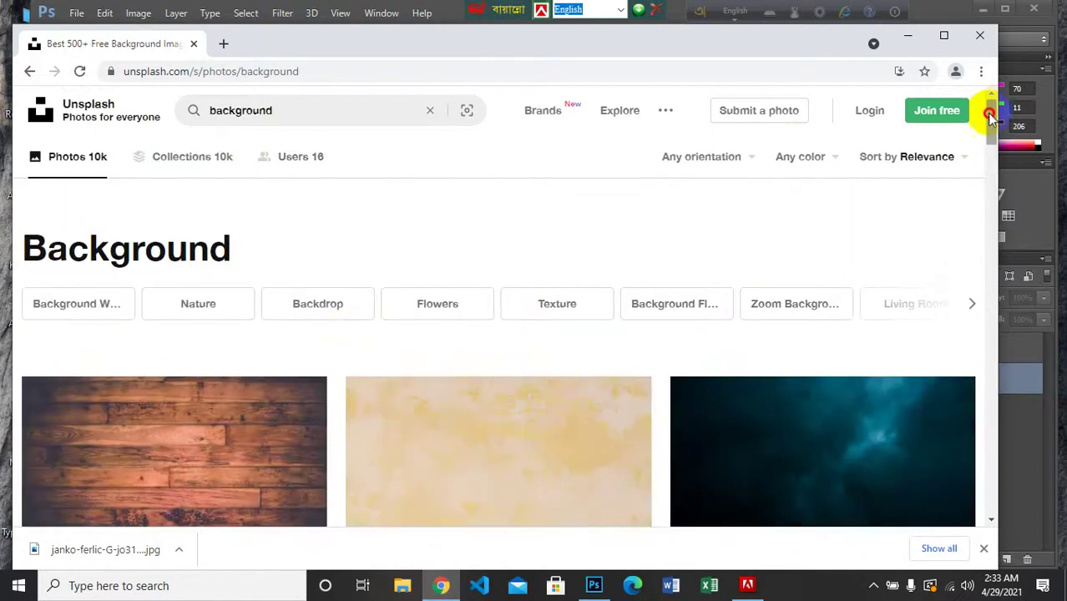
left_click_drag(989, 117, 1008, 594)
left_click(802, 302)
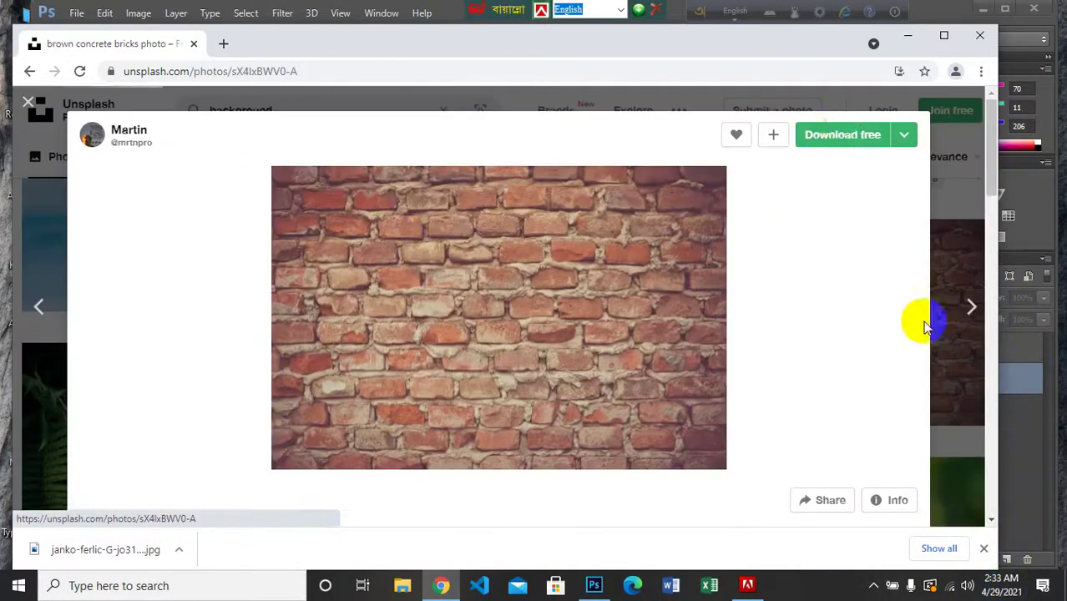
left_click(858, 148)
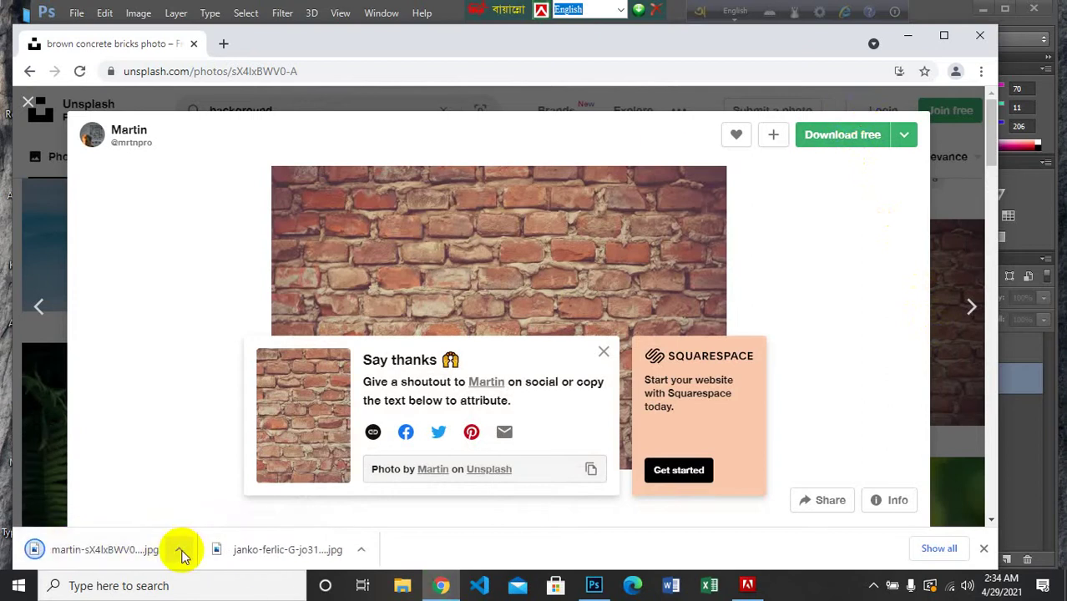
Show the downloaded brick wall image in its folder and place it in the Photoshop document between Layer 0 and Layer 1
left_click(180, 551)
left_click(219, 501)
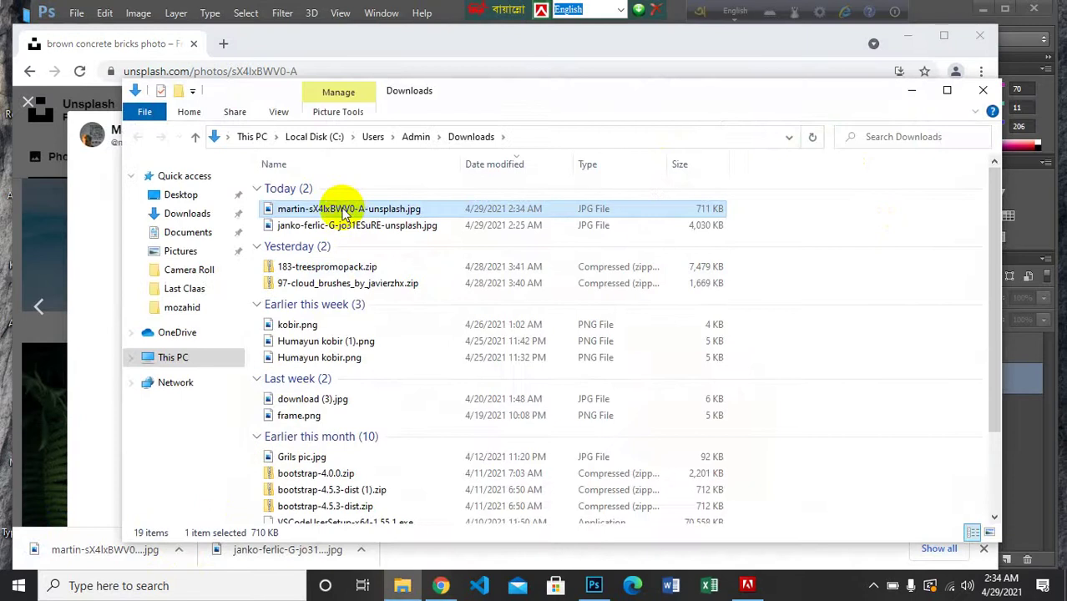
left_click_drag(344, 210, 543, 284)
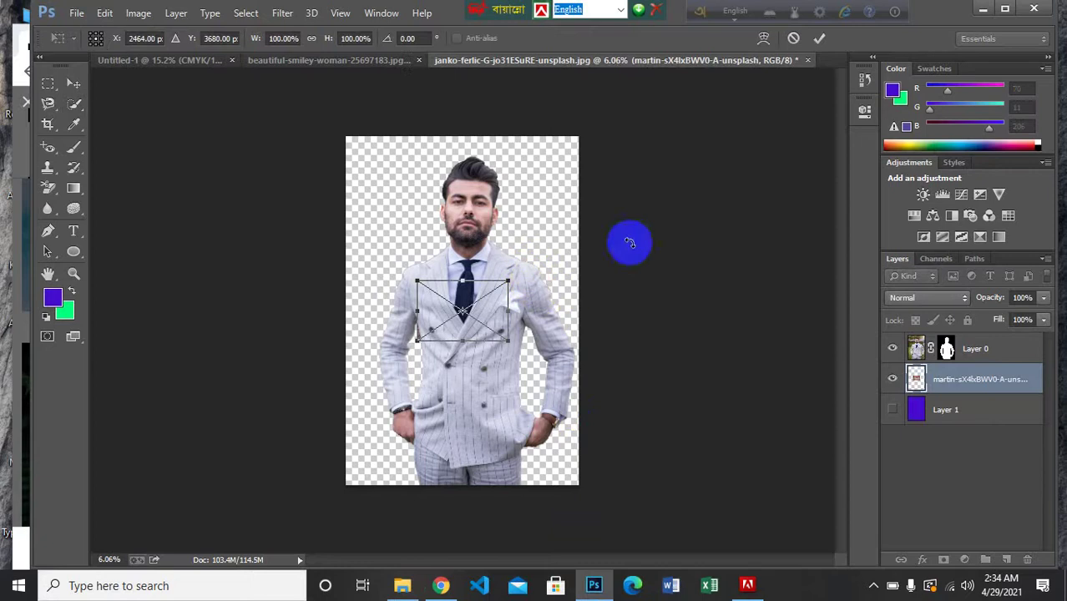
left_click(818, 39)
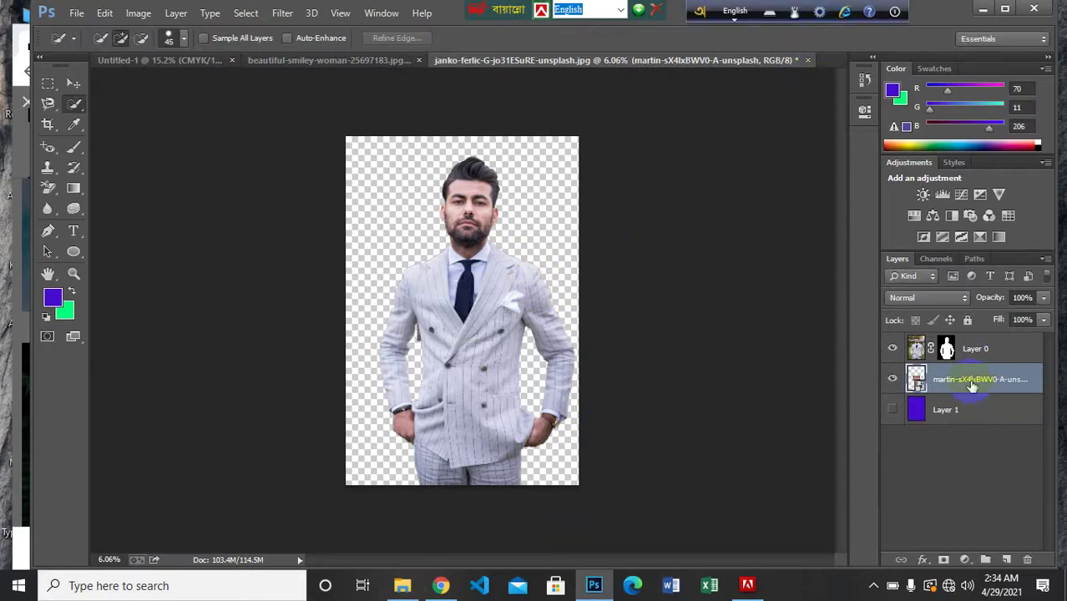
Scale the brick wall layer about its centre to roughly 675% so it covers the whole canvas behind the man
key("ctrl+t")
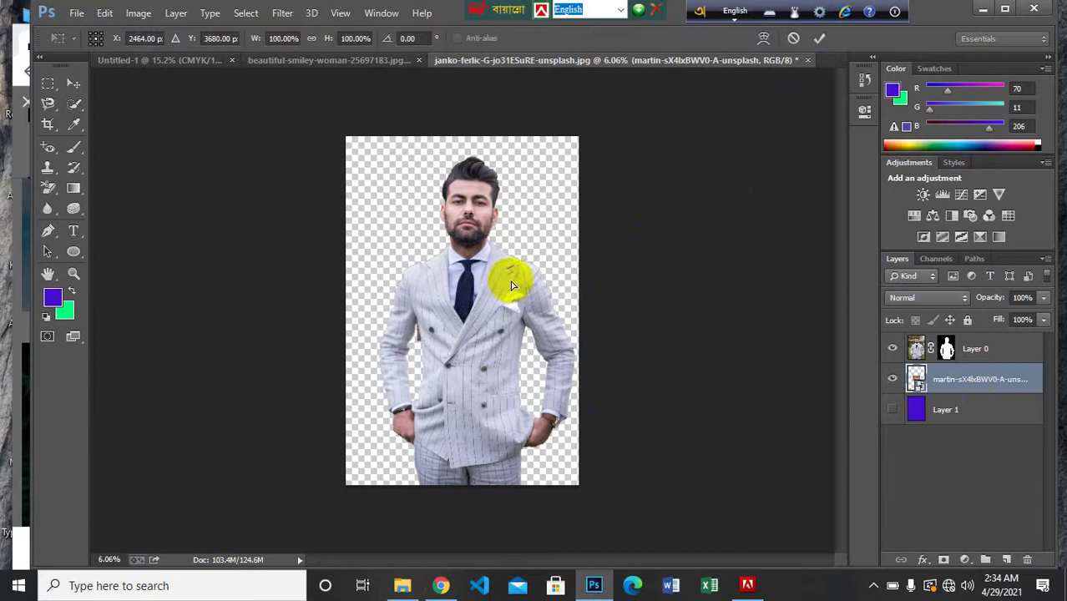
left_click_drag(504, 339, 741, 550)
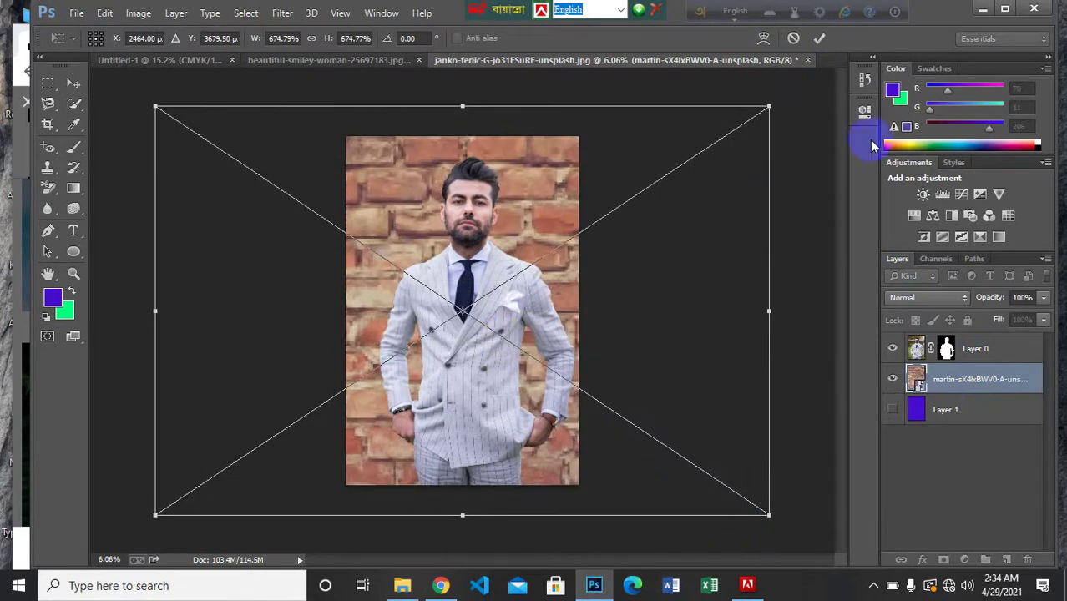
left_click(819, 37)
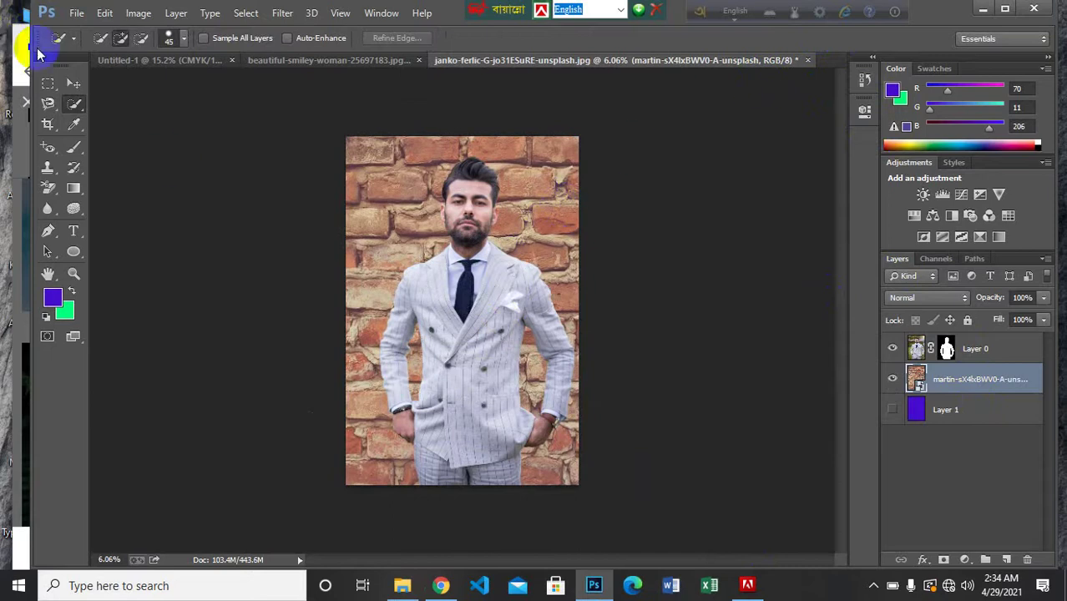
left_click(73, 82)
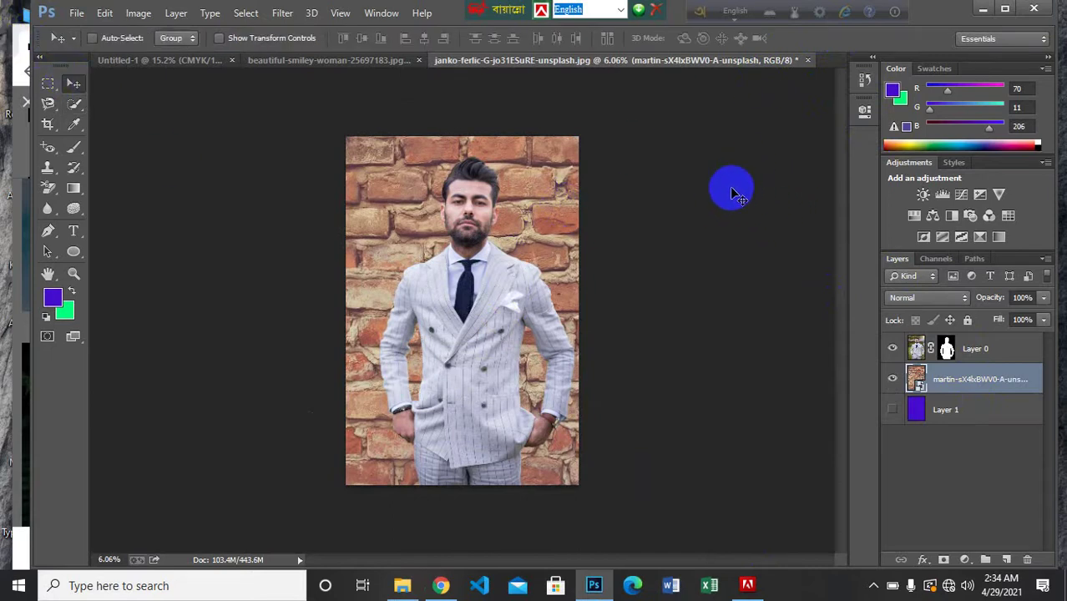
scroll(482, 234, "down", 1)
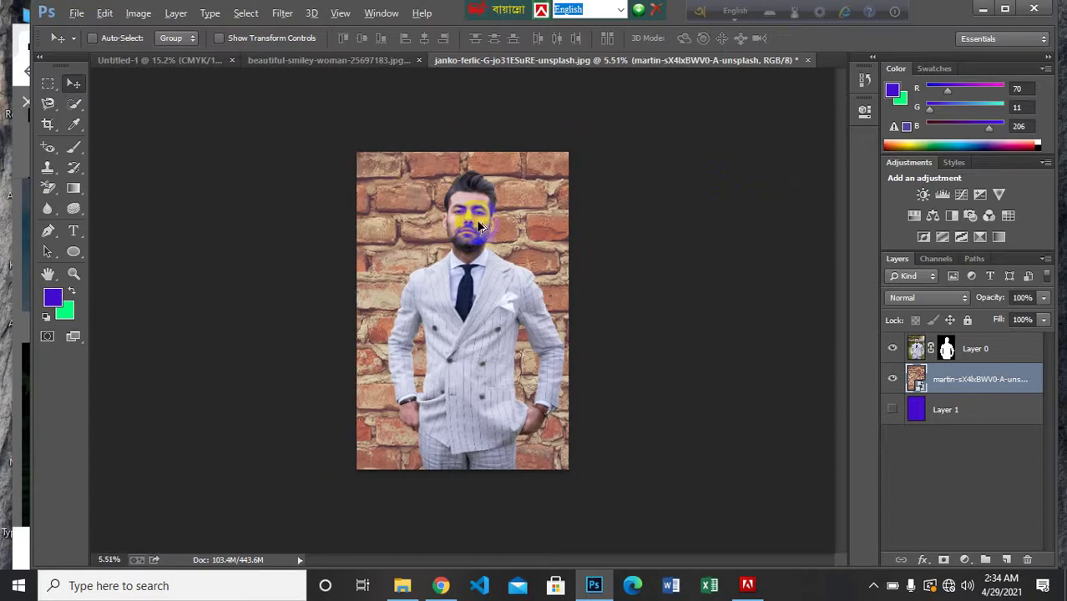
scroll(480, 225, "up", 4)
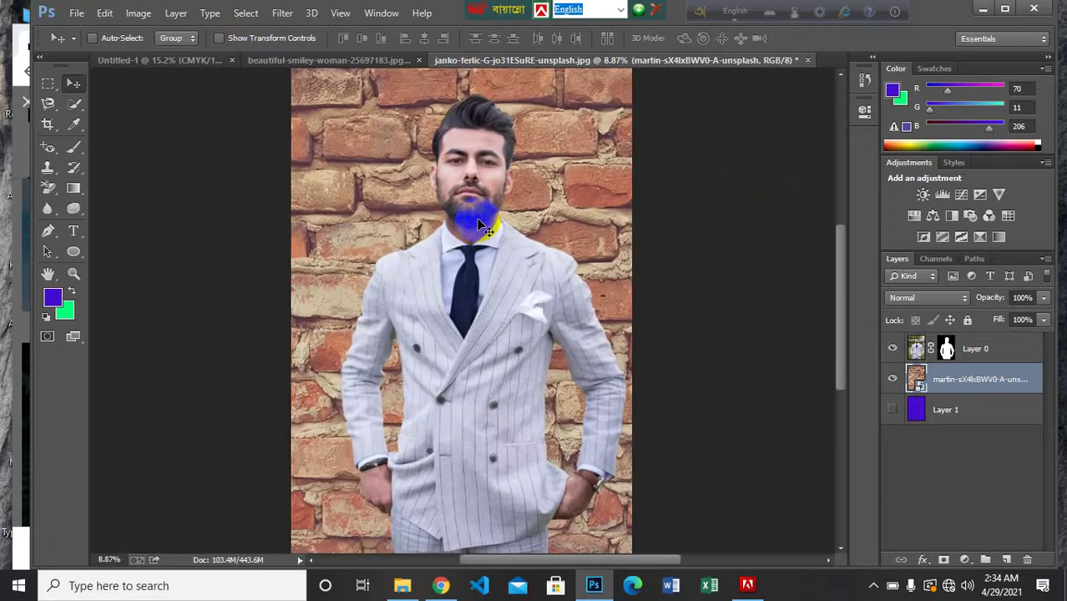
left_click(873, 585)
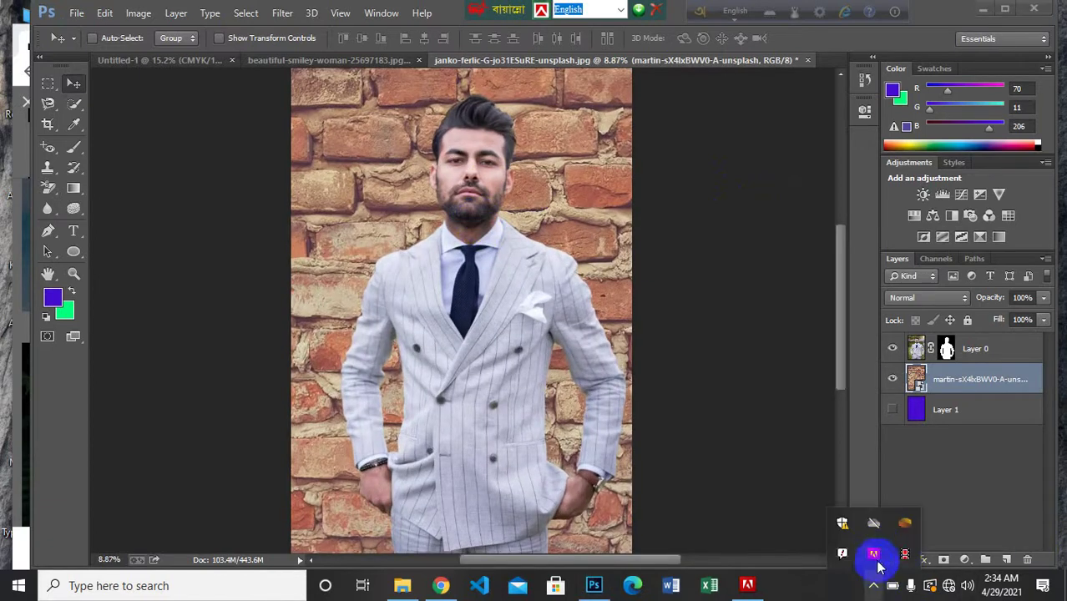